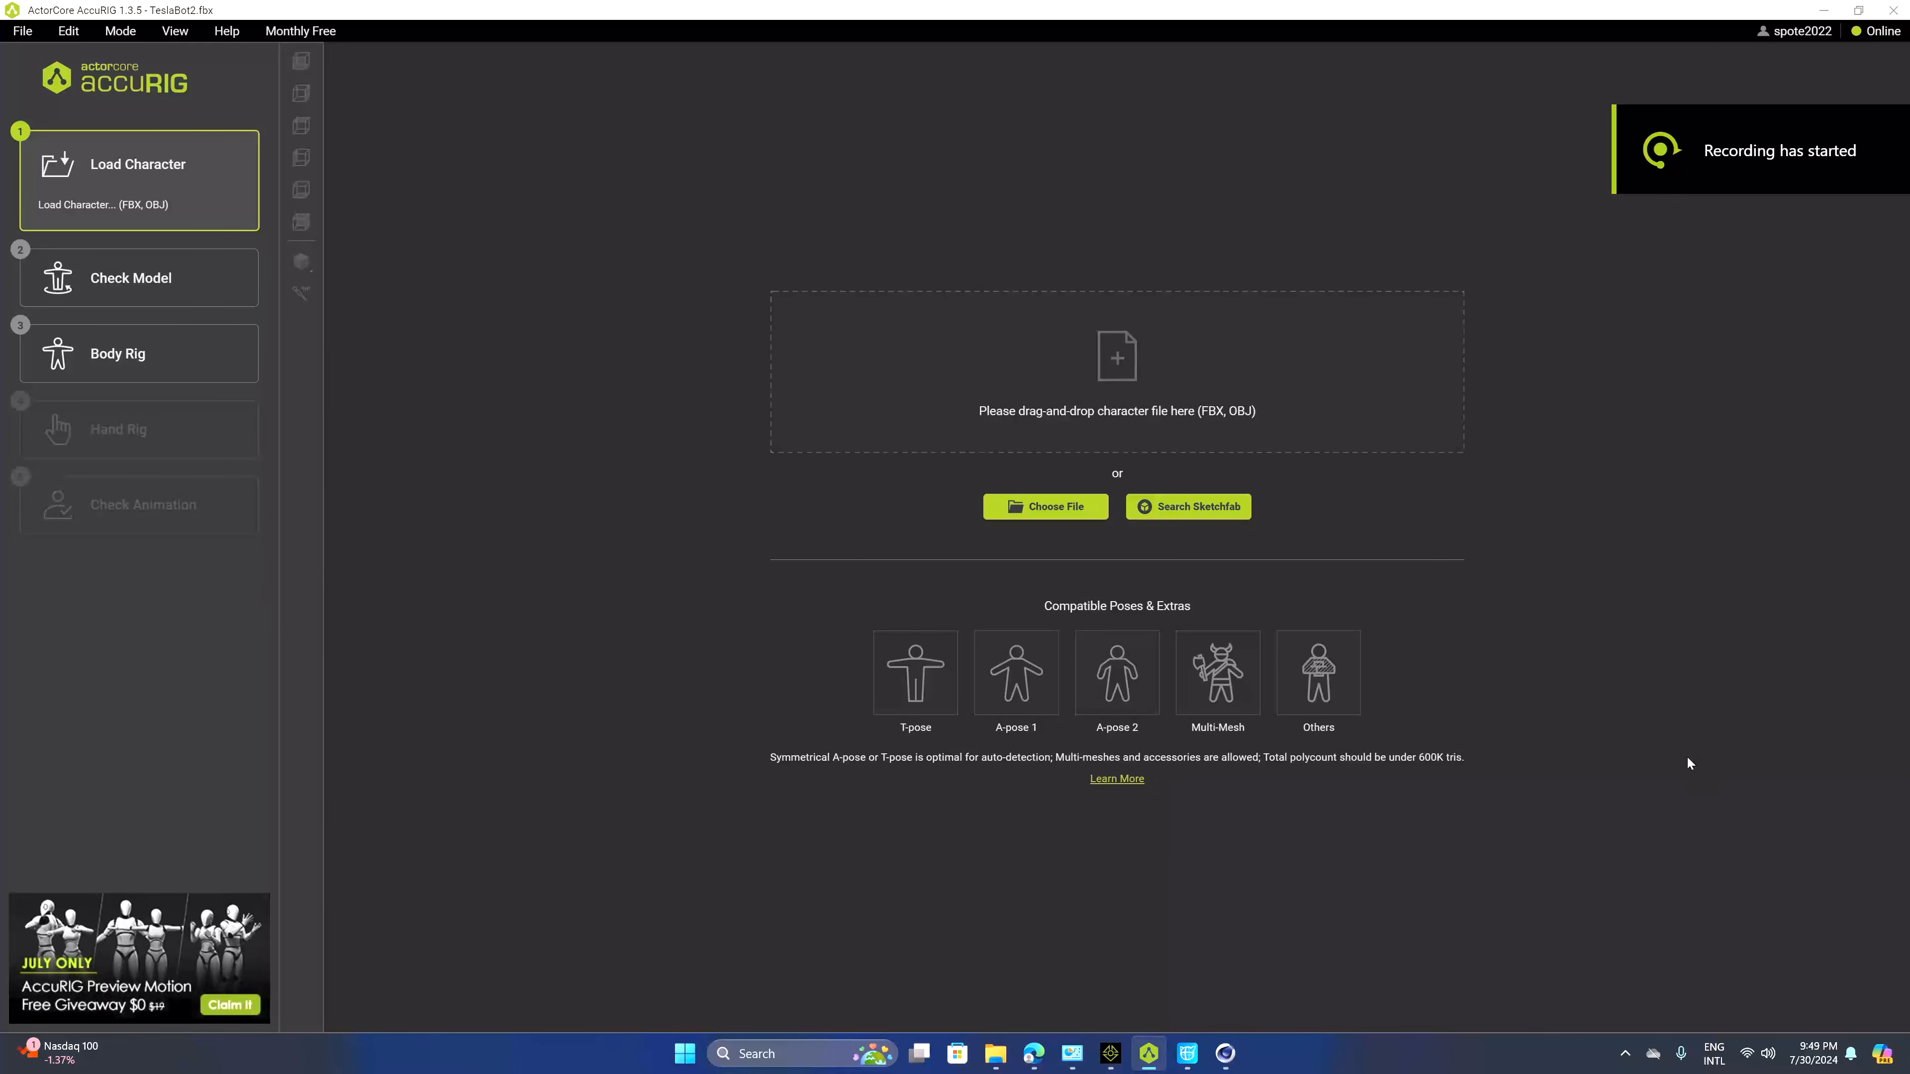
# Load the character file TeslaBot2.fbx from the Tesla folder
pyautogui.click(1031, 507)
pyautogui.click(399, 289)
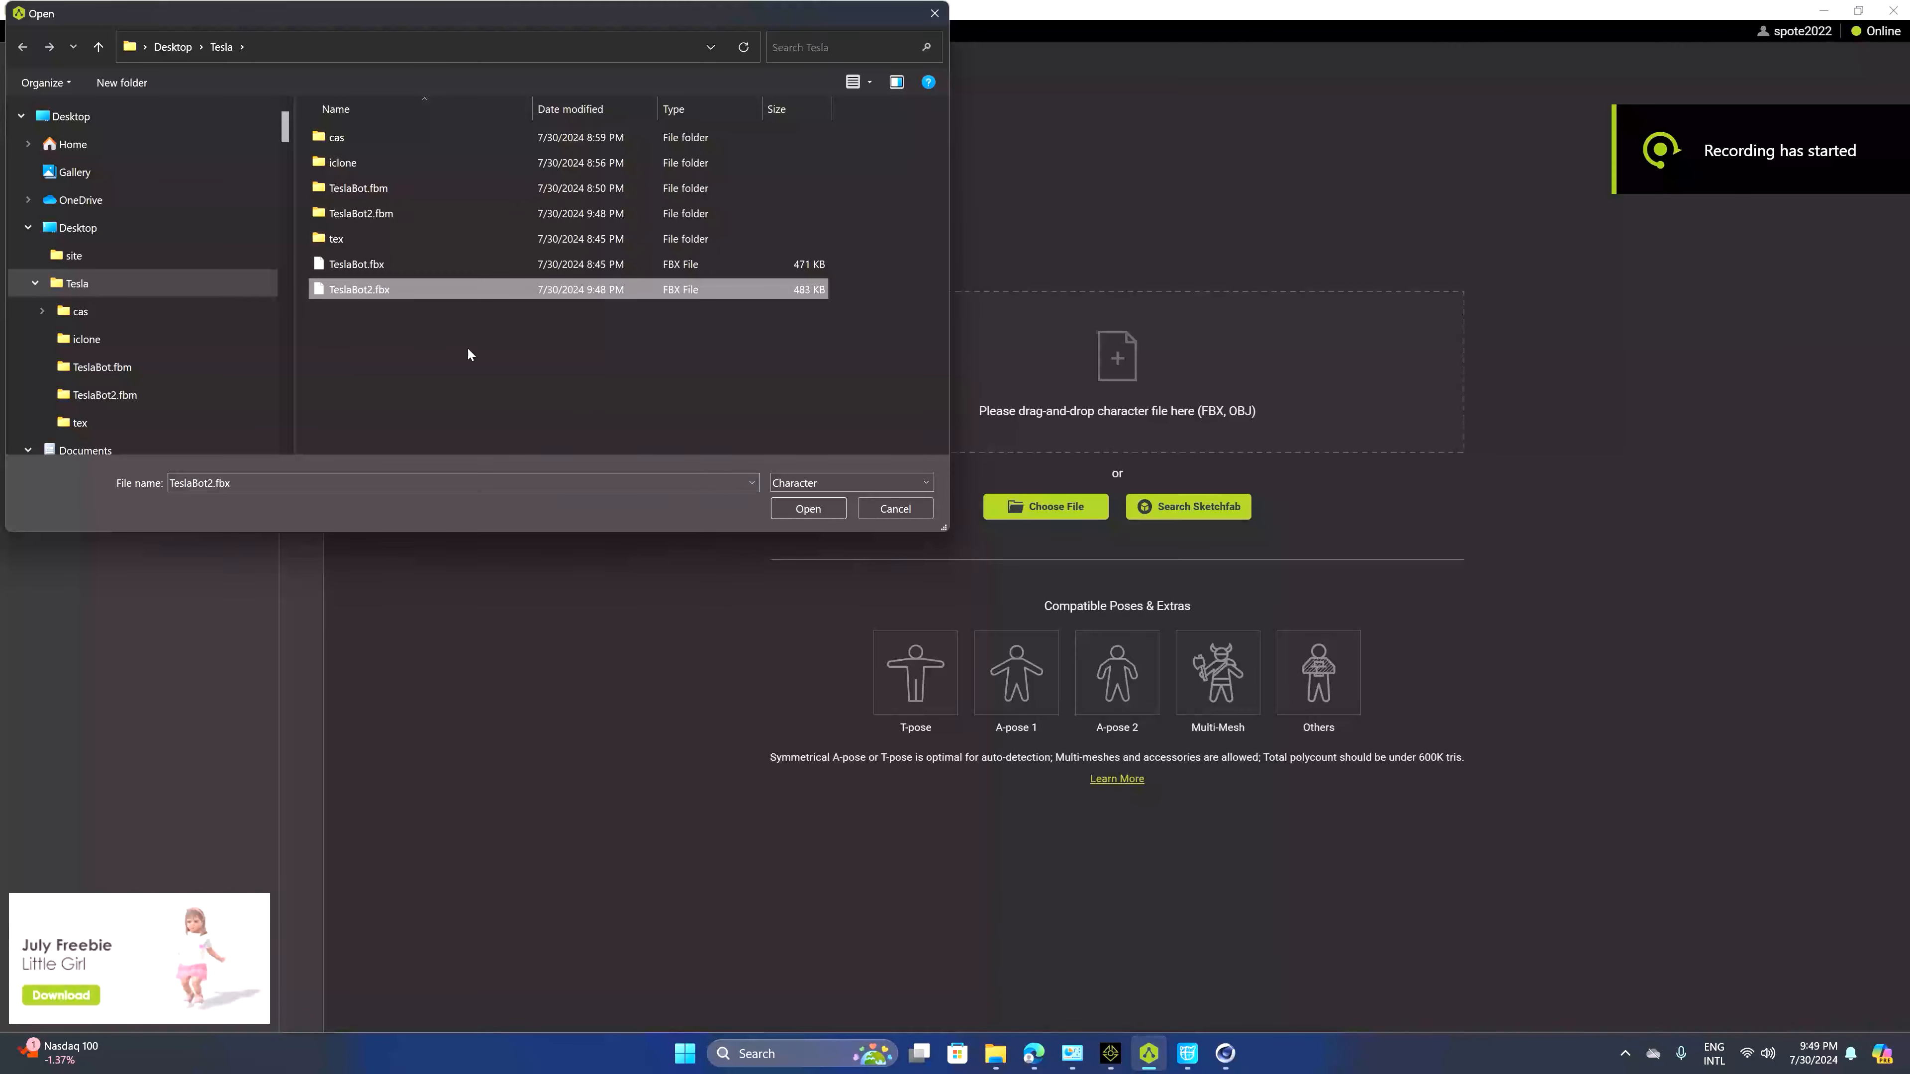
pyautogui.click(794, 514)
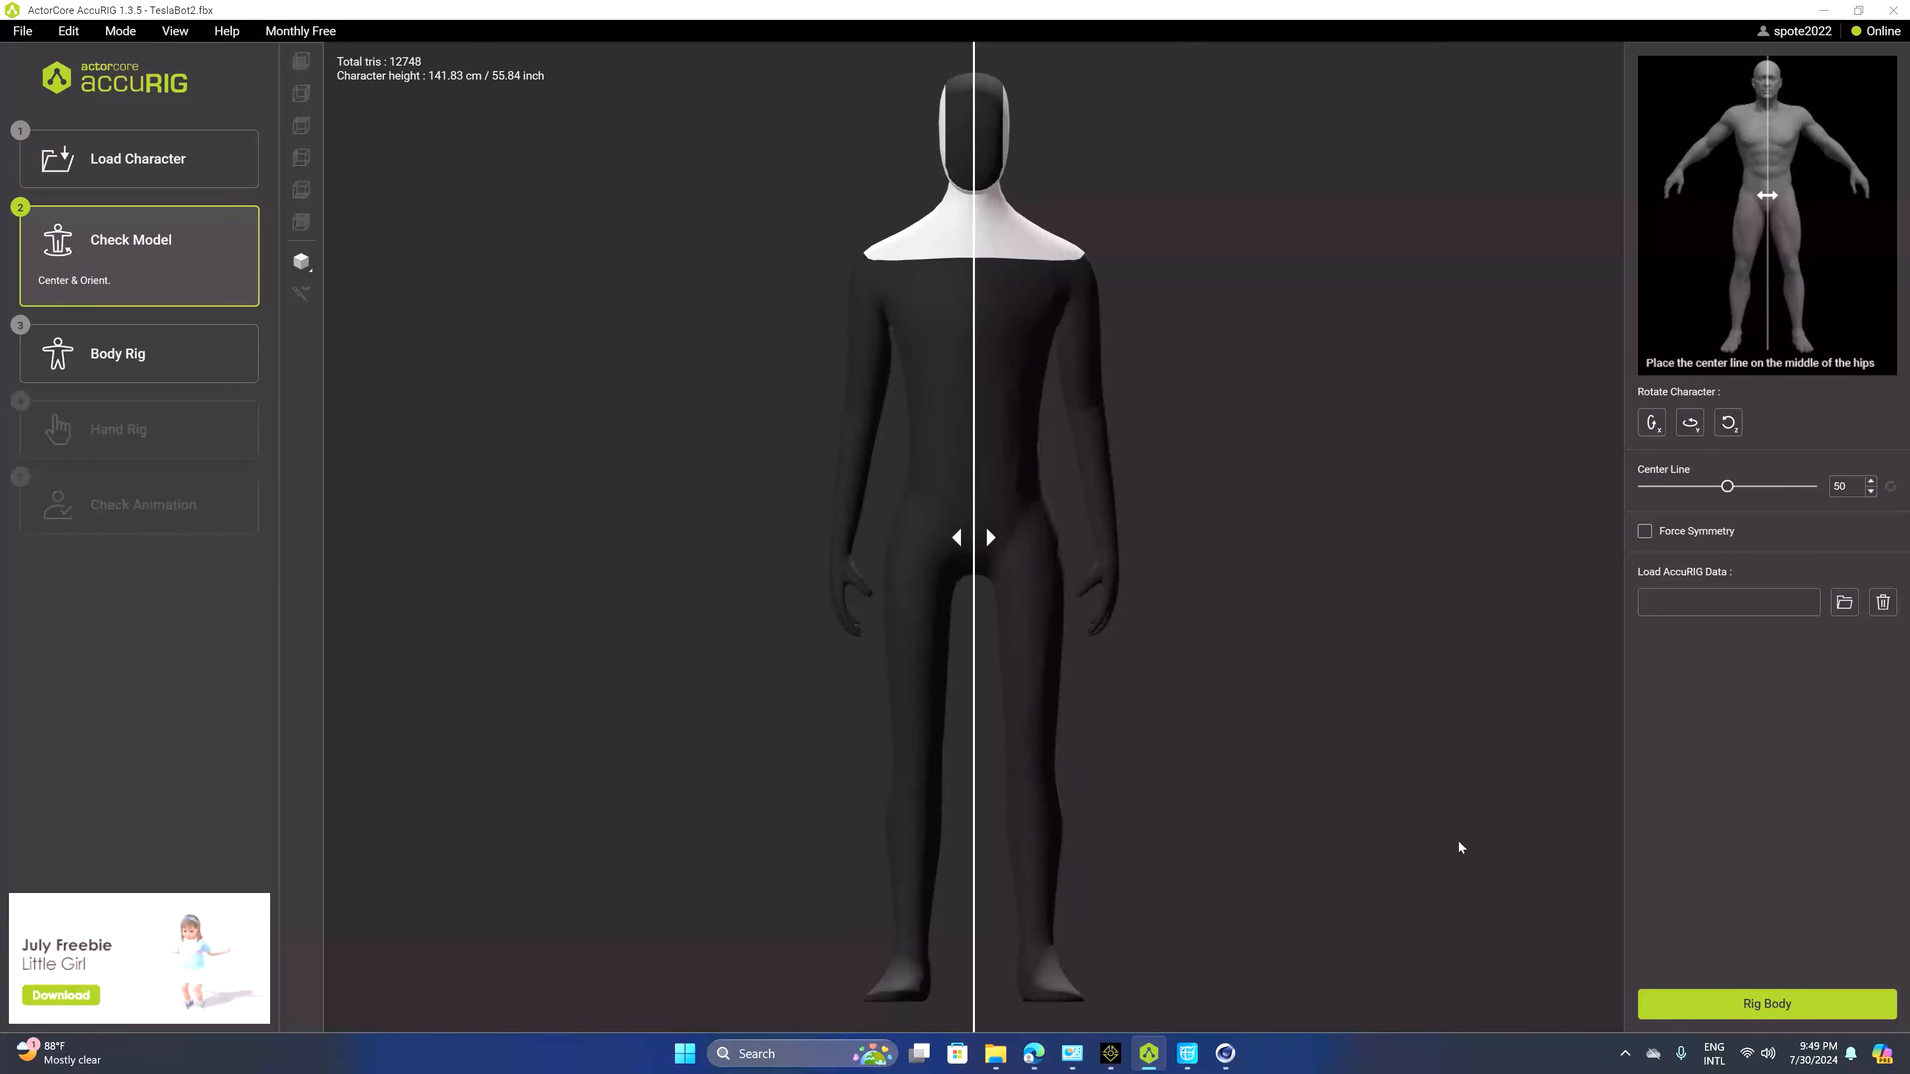
# Start body rigging and nudge the left wrist, elbow and thigh joints into place
pyautogui.click(1700, 1004)
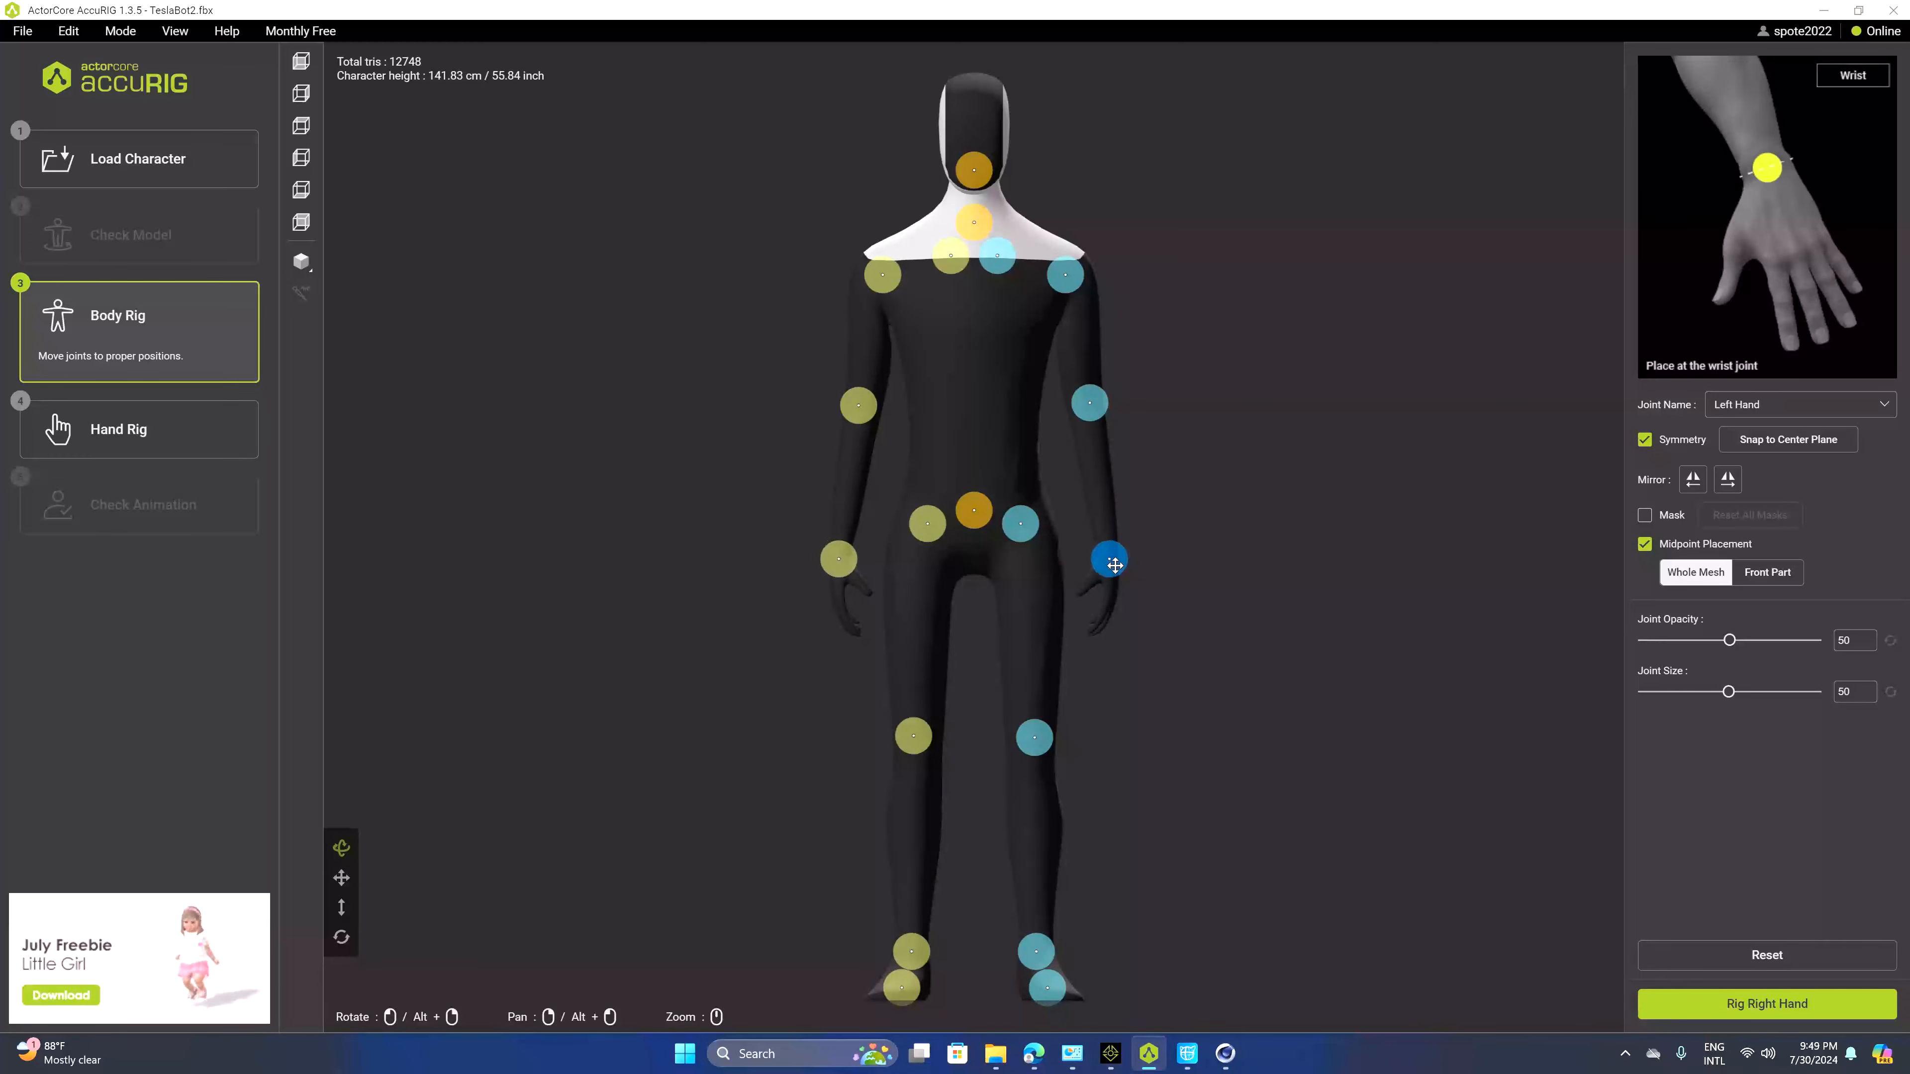
pyautogui.moveTo(1114, 565); pyautogui.dragTo(1112, 567)
pyautogui.moveTo(1095, 412); pyautogui.dragTo(1097, 421)
pyautogui.moveTo(1027, 530); pyautogui.dragTo(1037, 558)
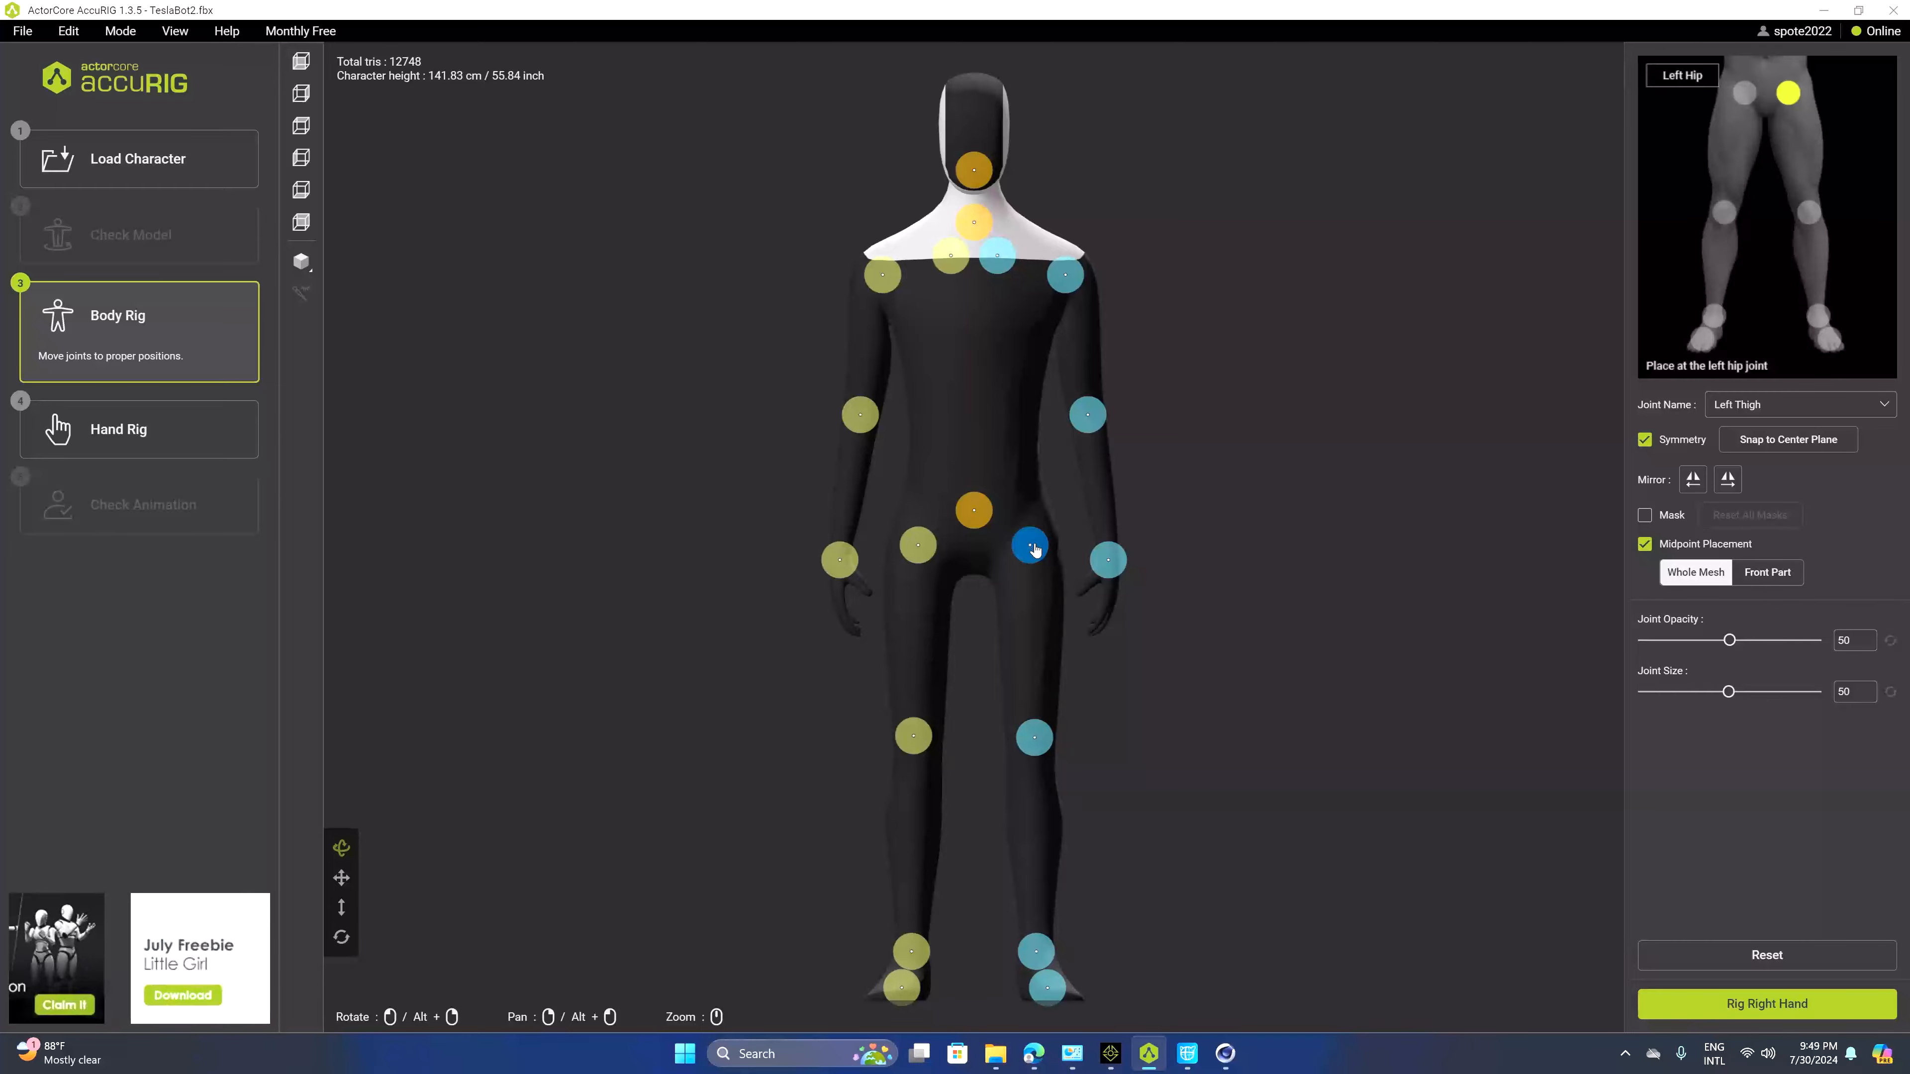
# Reposition the pelvis joint at the center of the hips, checking it from several angles
pyautogui.click(975, 516)
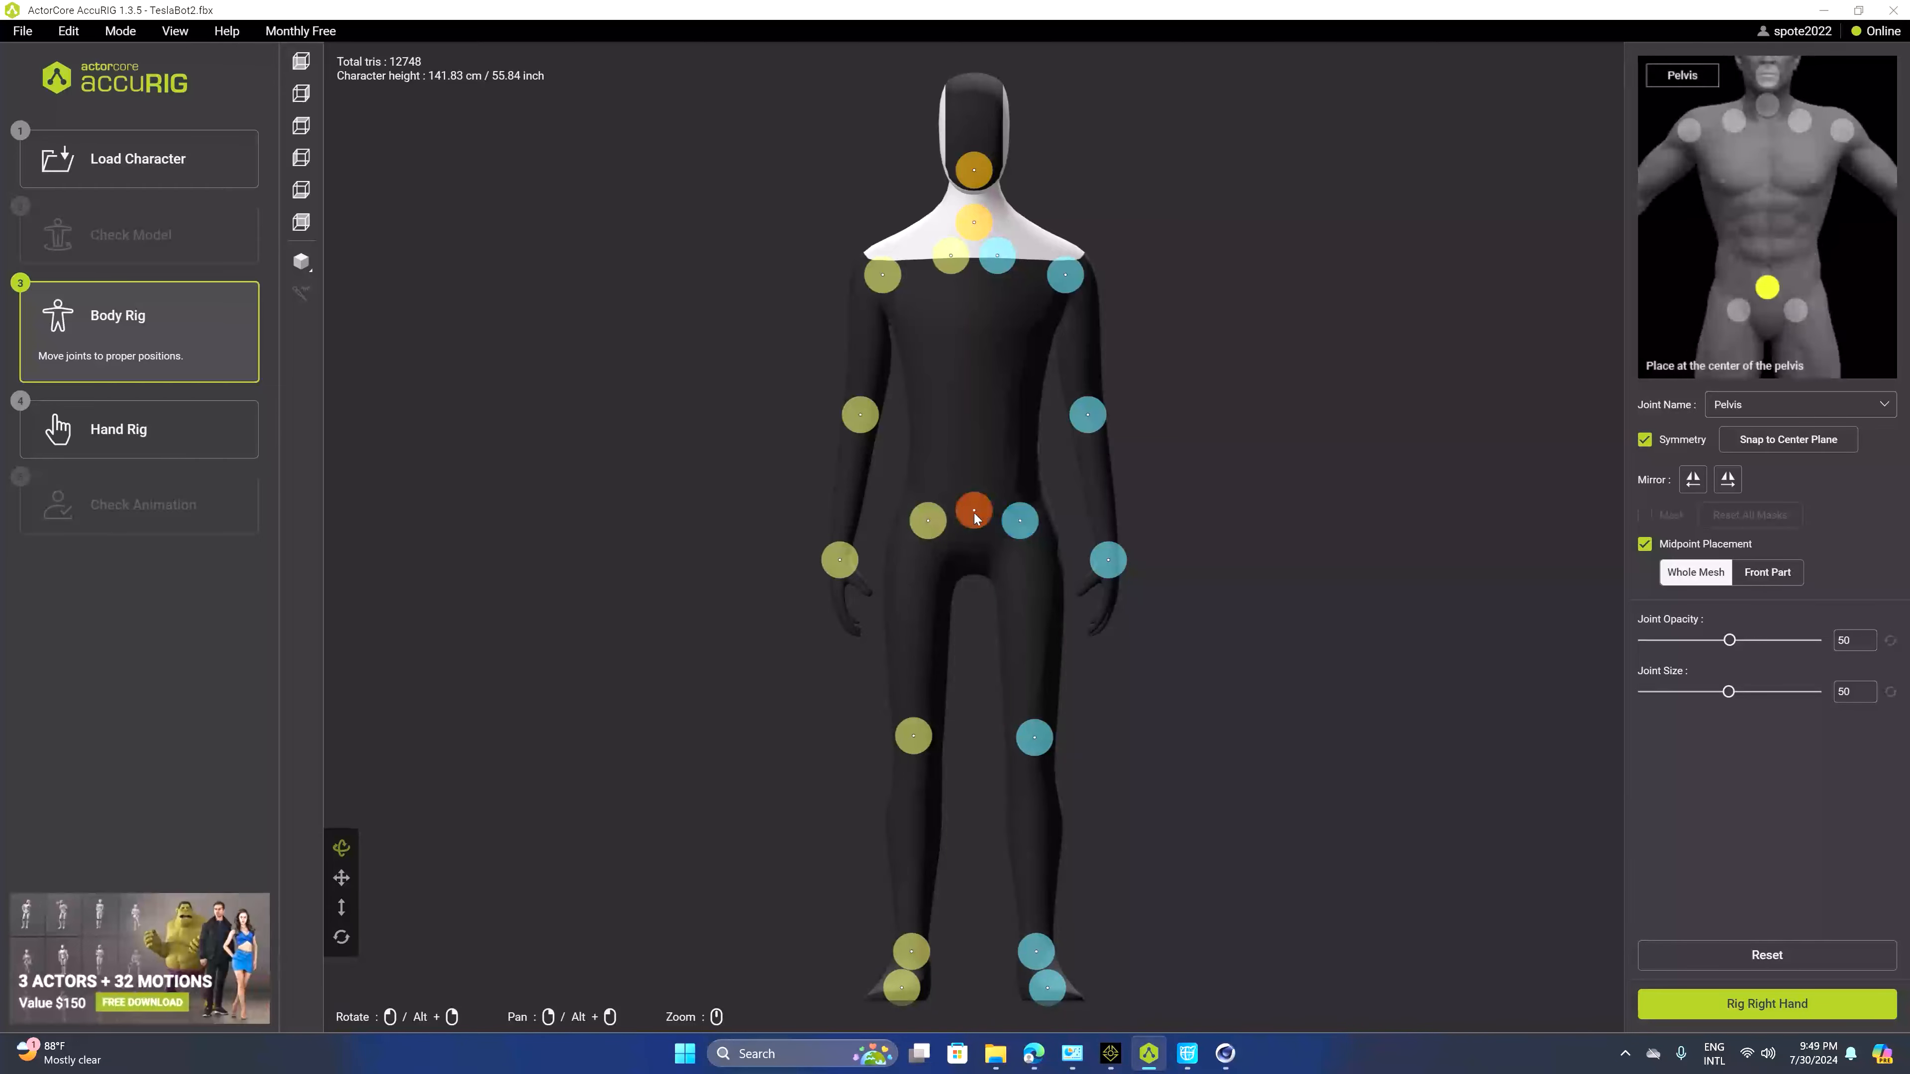
pyautogui.moveTo(1184, 514); pyautogui.dragTo(1201, 738)
pyautogui.click(1043, 675)
pyautogui.moveTo(1068, 681); pyautogui.dragTo(1345, 711)
pyautogui.click(984, 471)
pyautogui.moveTo(1121, 481); pyautogui.dragTo(1140, 435)
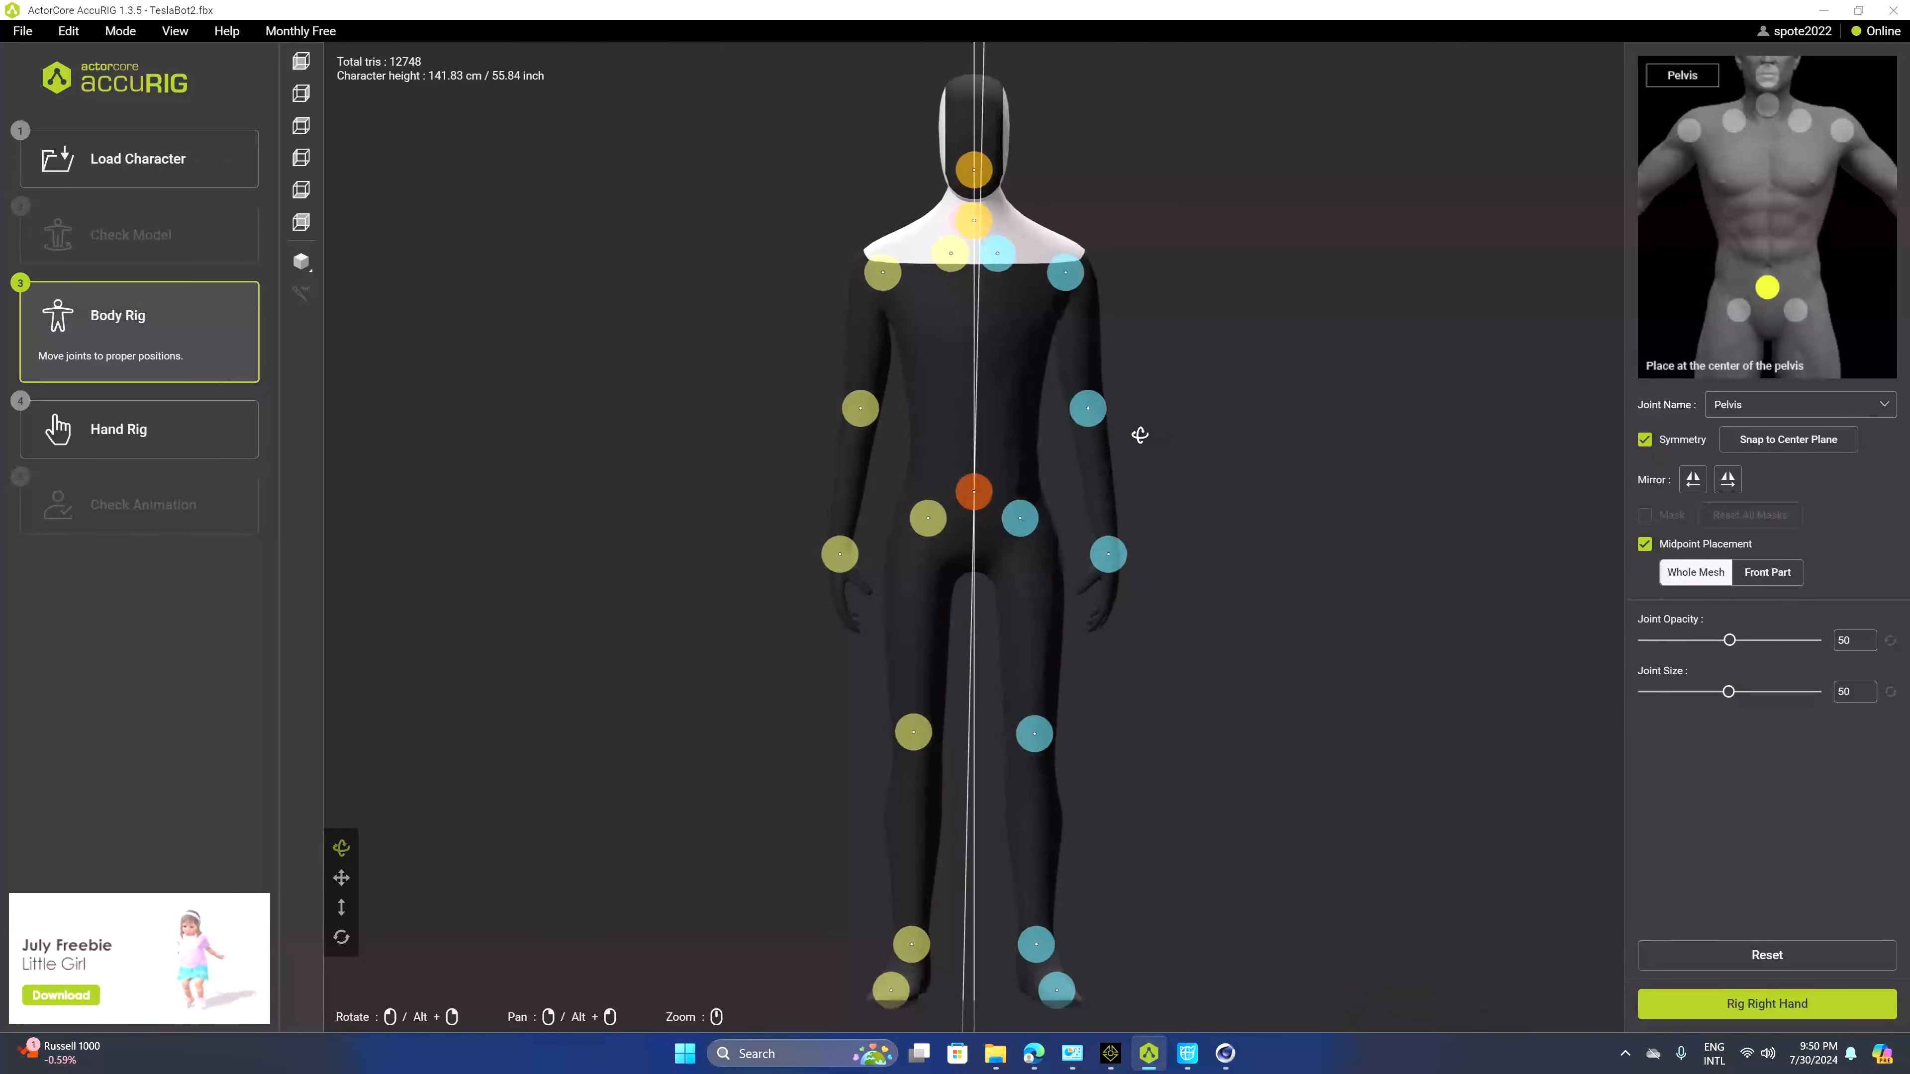
pyautogui.moveTo(1278, 271); pyautogui.dragTo(1190, 462)
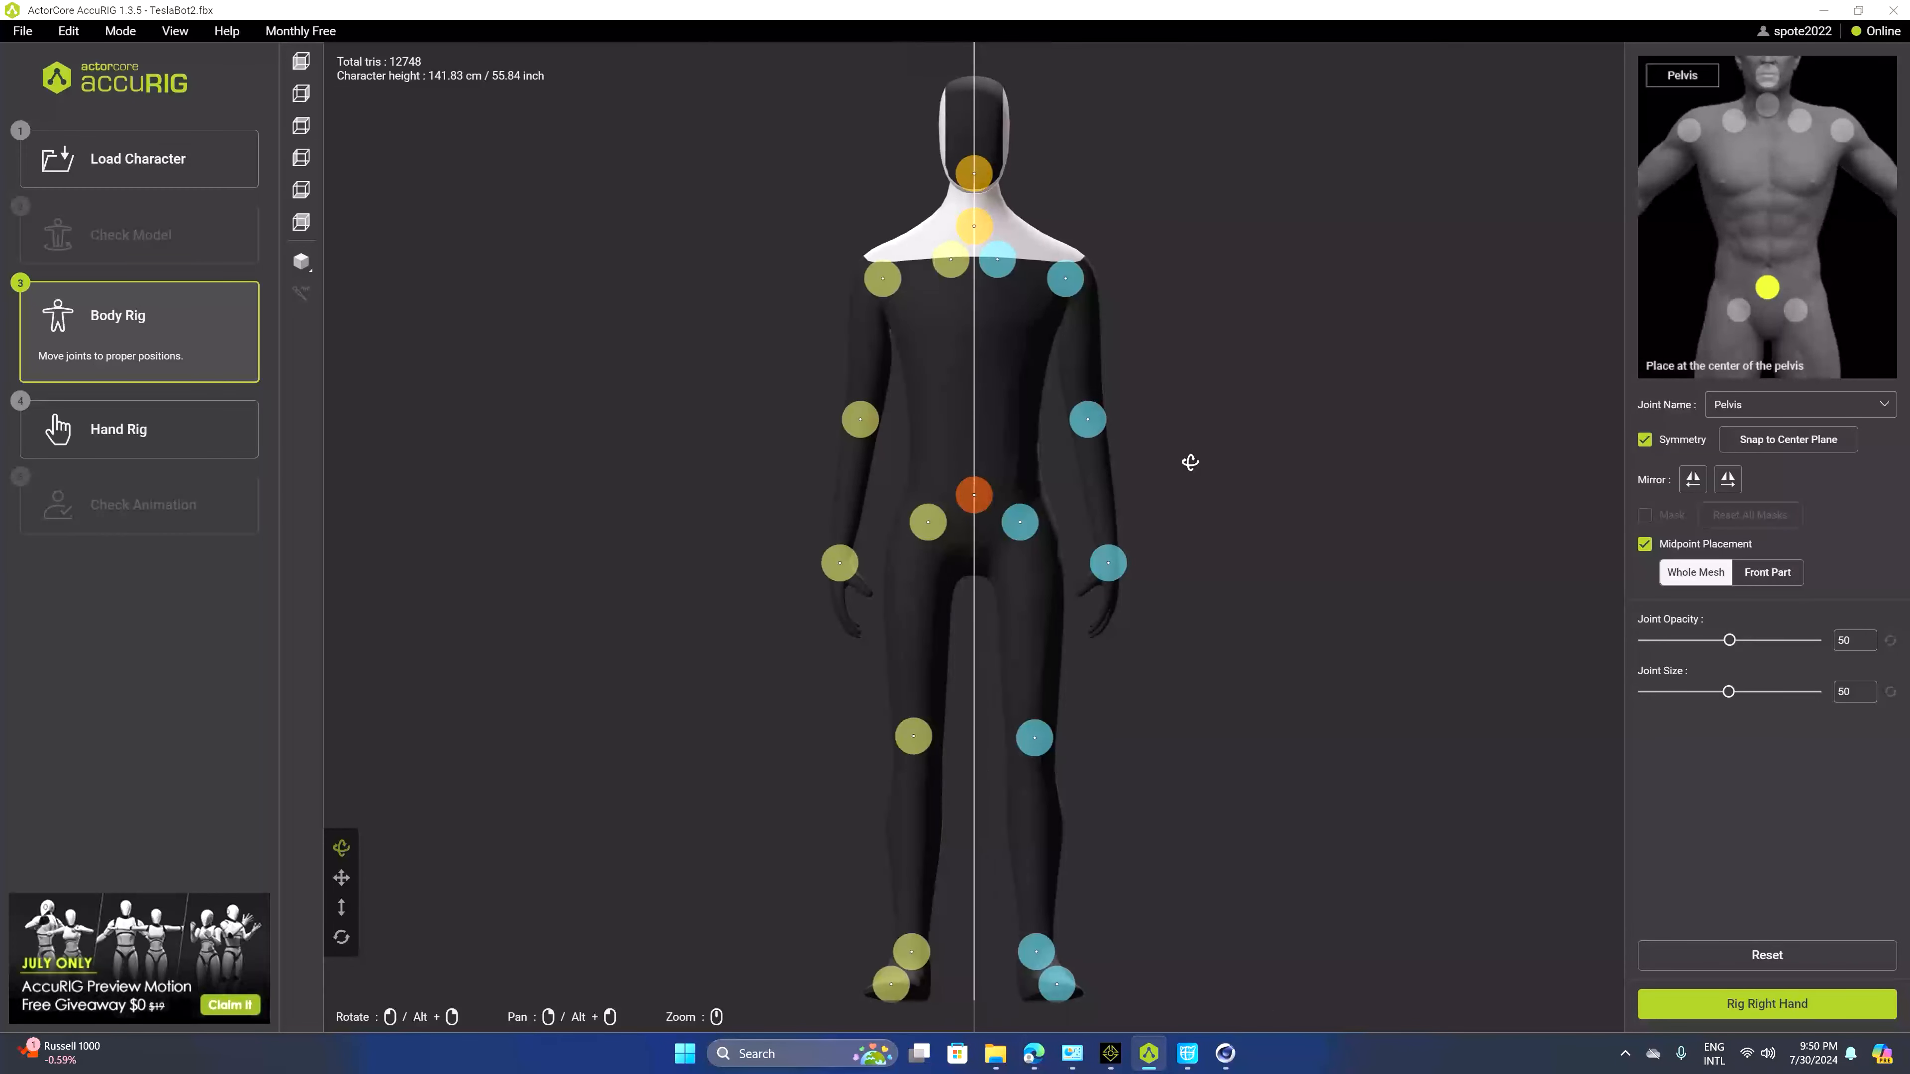
# Start rigging the right hand with 5 fingers
pyautogui.click(1765, 1005)
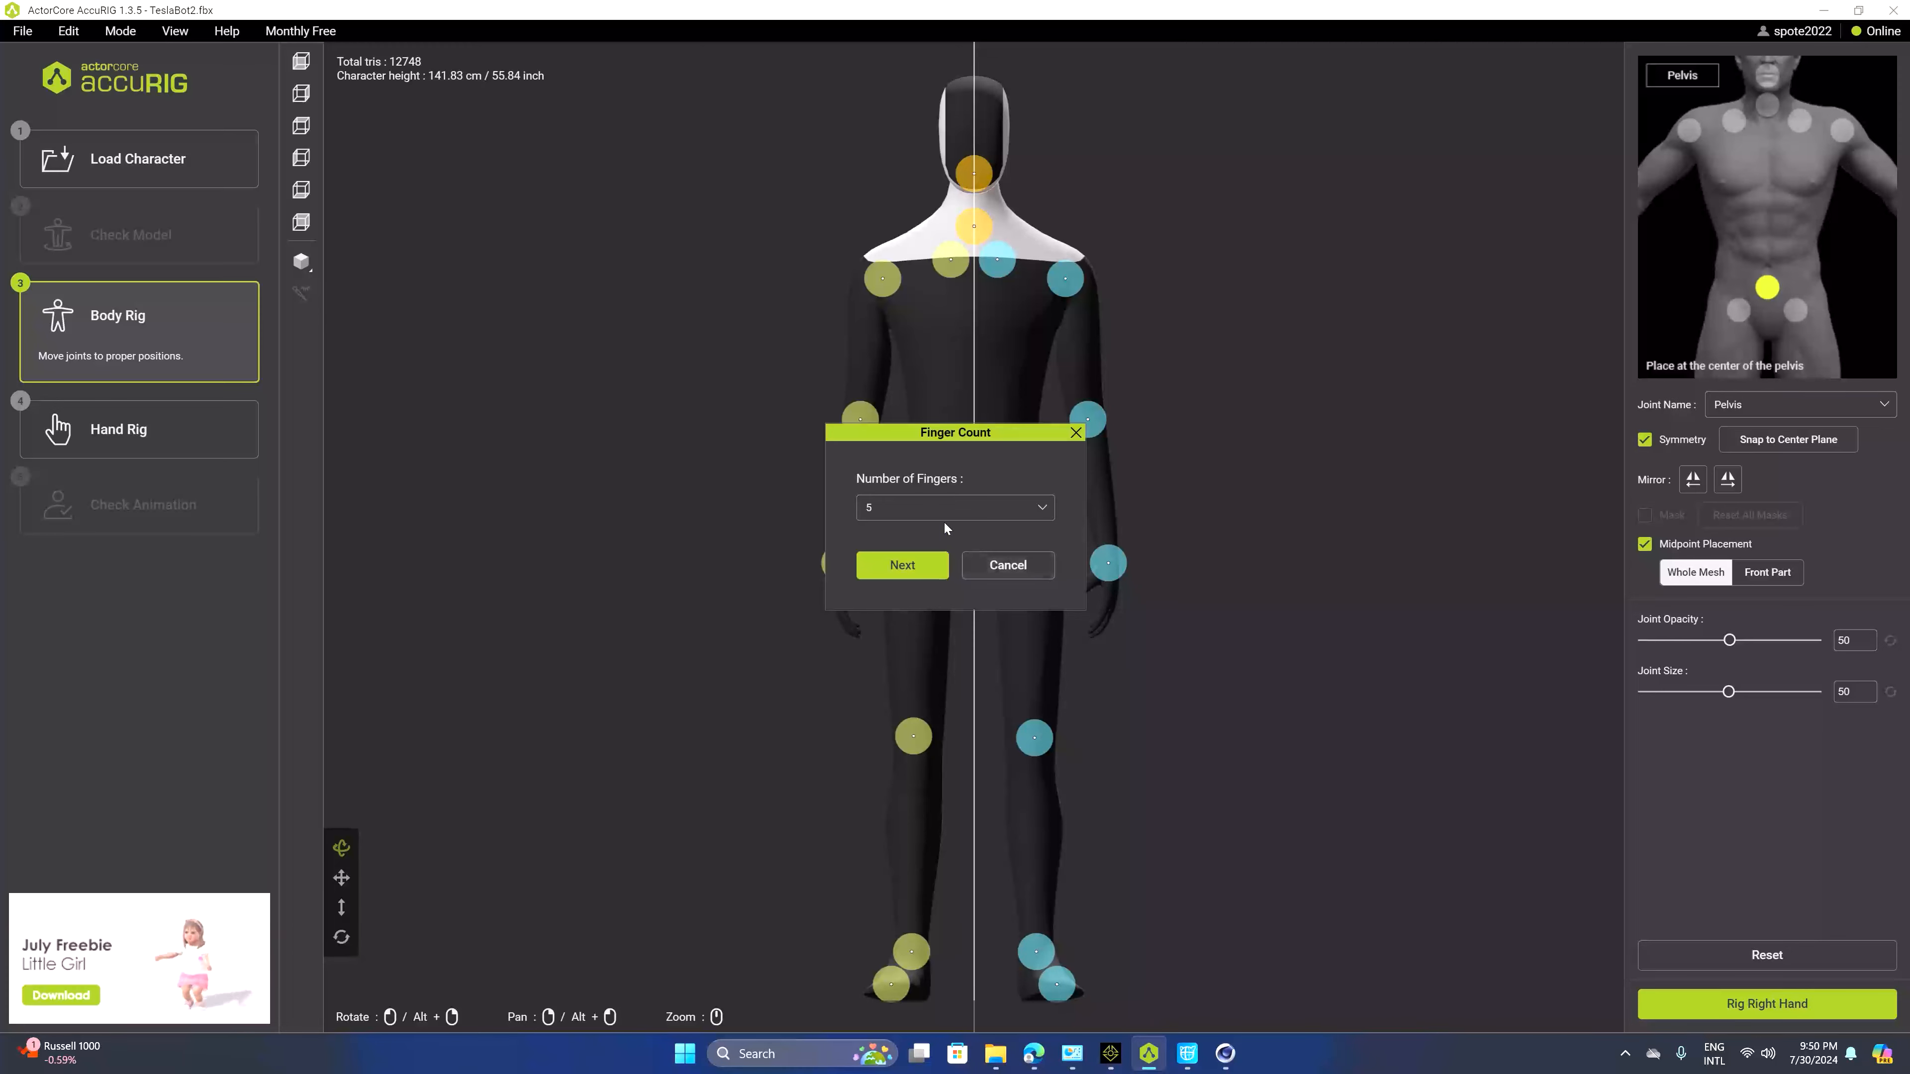
pyautogui.click(908, 564)
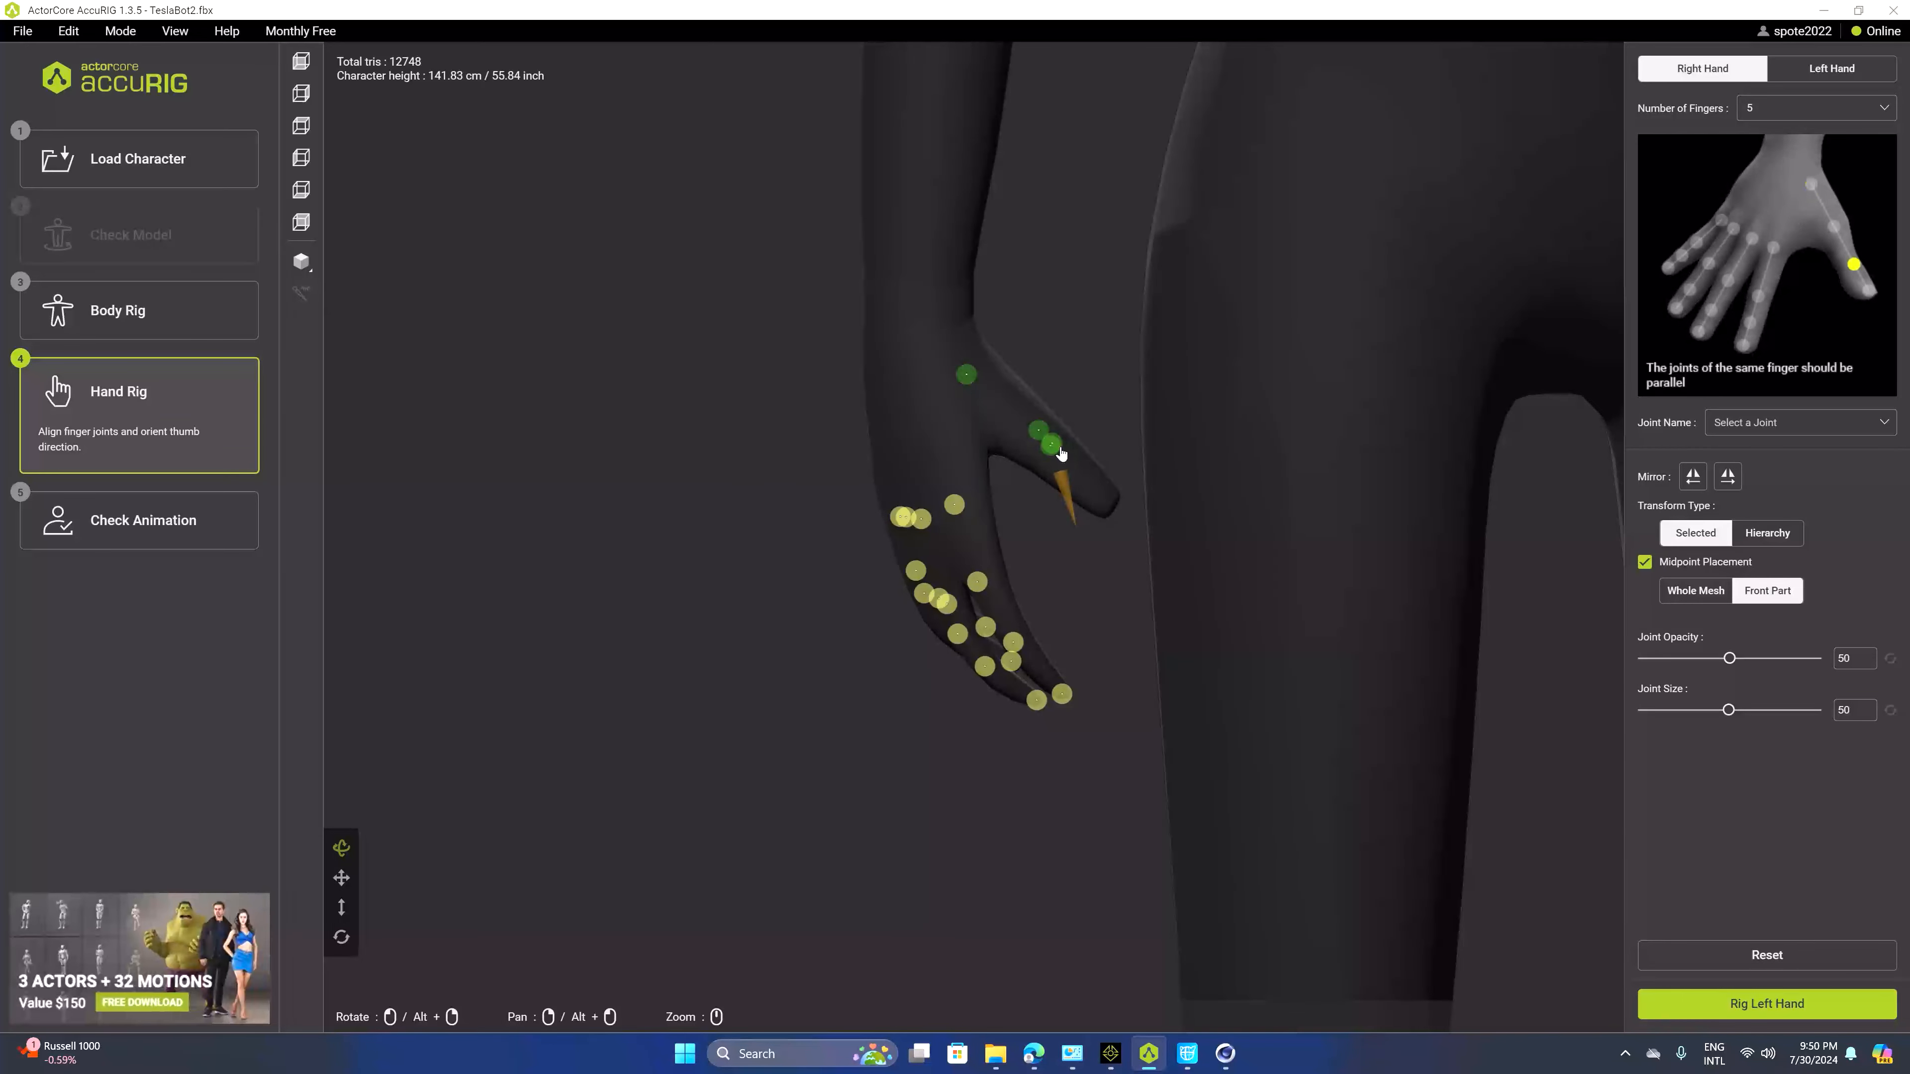
# Orient the right thumb's cone perpendicular to the thumbnail
pyautogui.moveTo(1128, 504); pyautogui.dragTo(1024, 413)
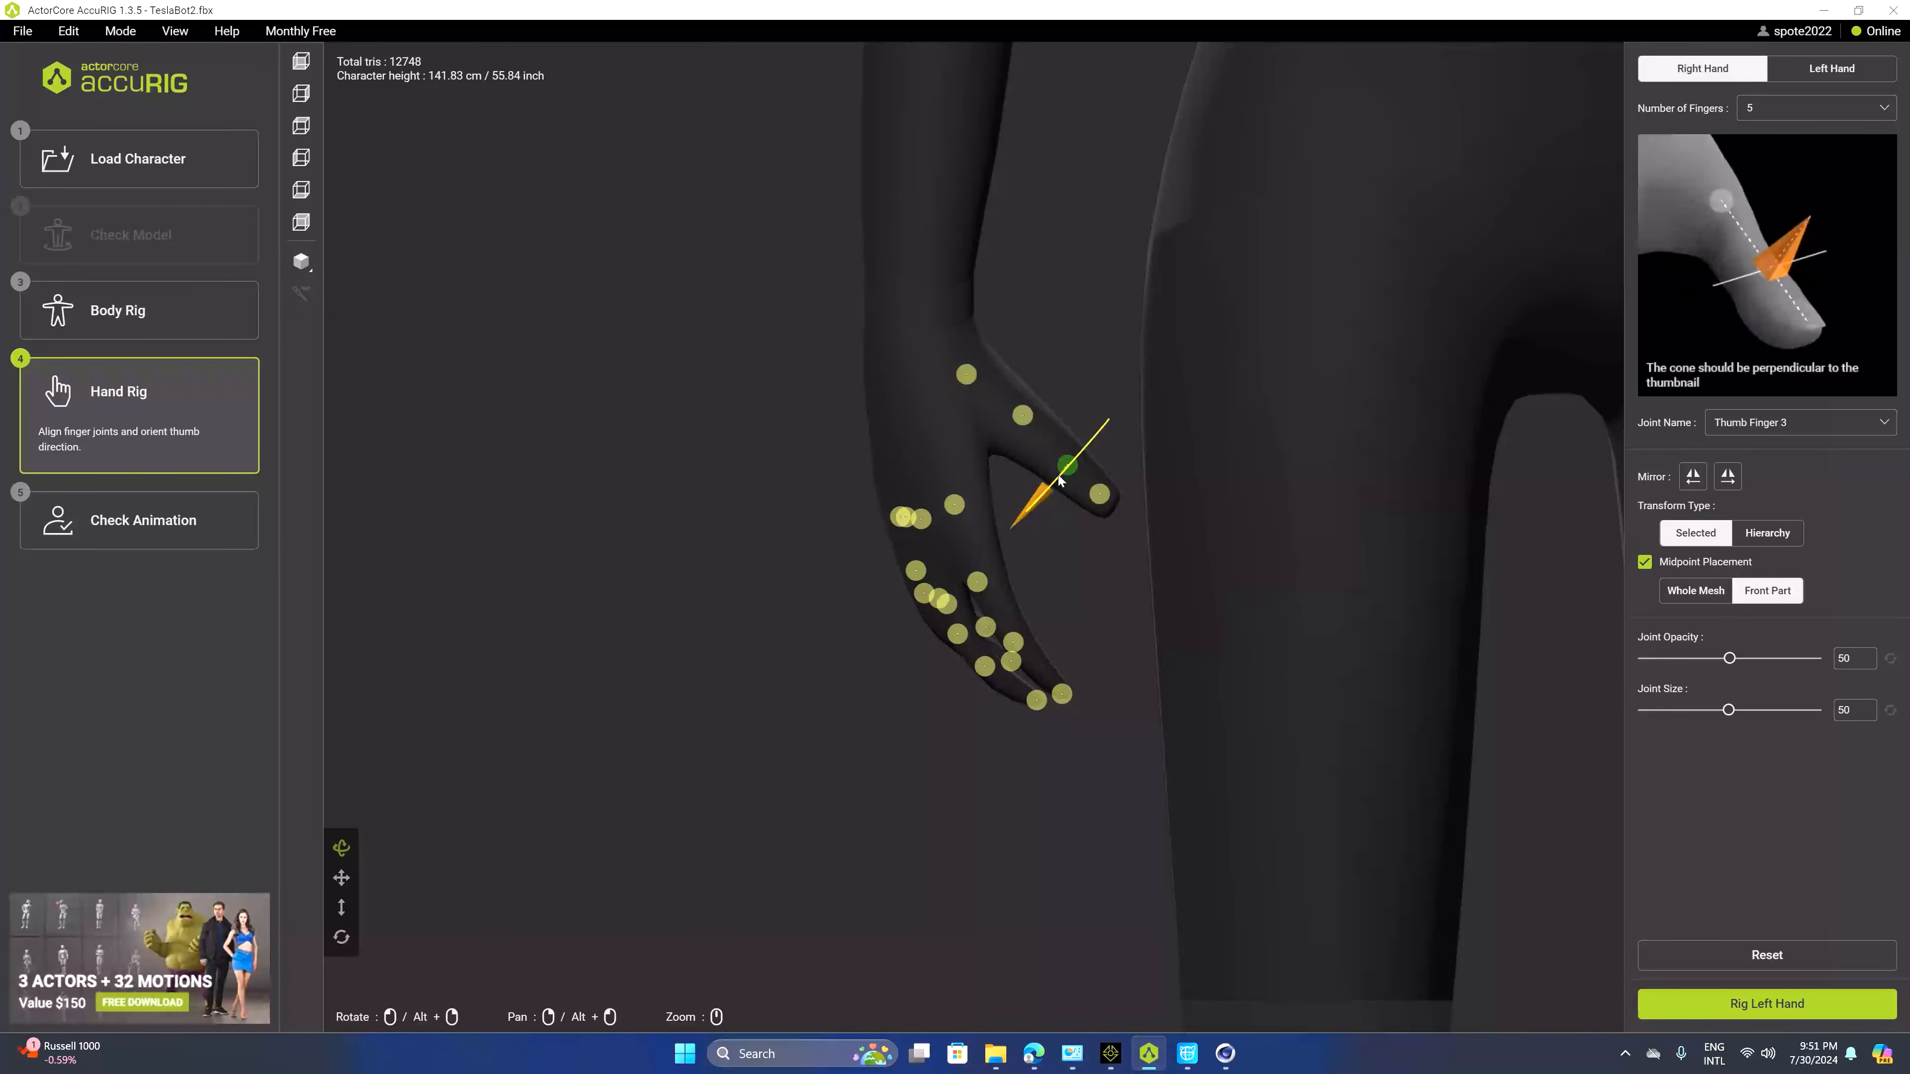
pyautogui.moveTo(1219, 366); pyautogui.dragTo(992, 490)
pyautogui.moveTo(1084, 563); pyautogui.dragTo(984, 610)
pyautogui.click(1078, 541)
pyautogui.click(1037, 505)
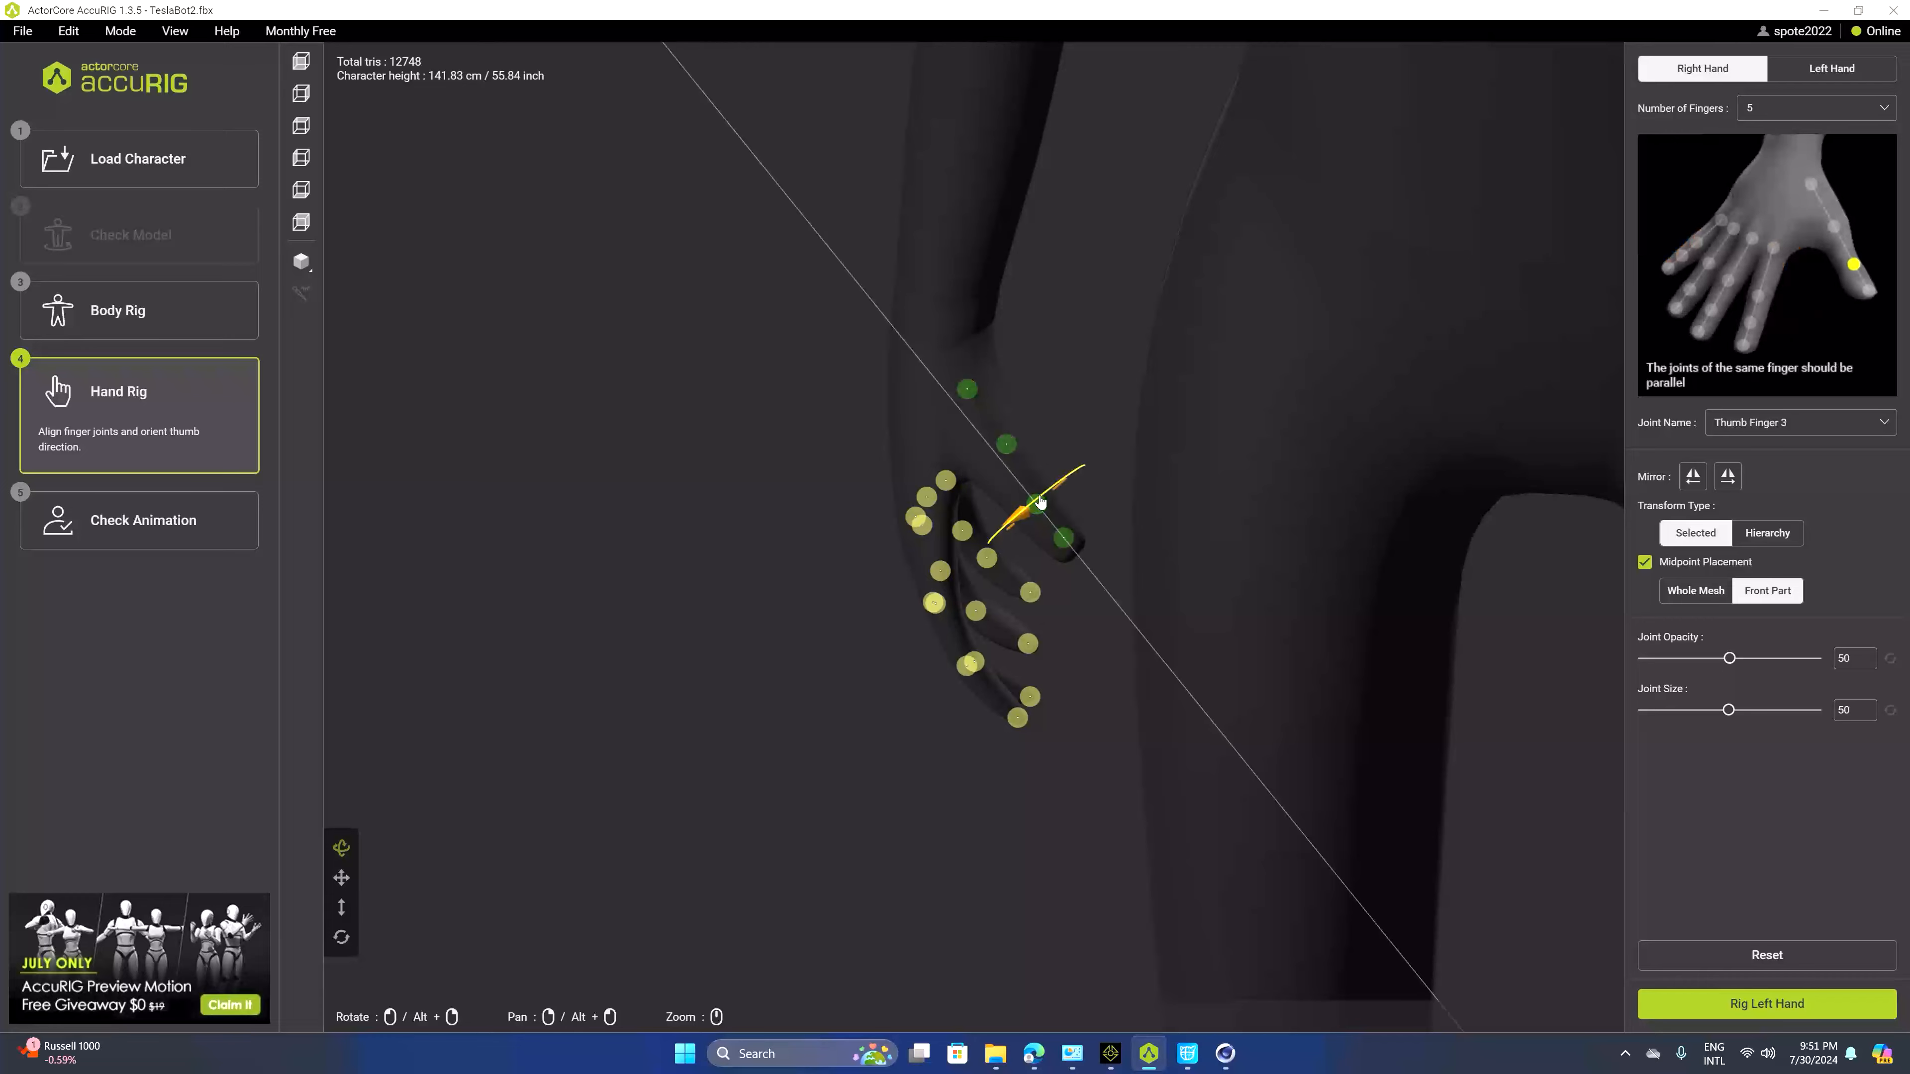
# Reposition the right thumb joints along the thumb
pyautogui.moveTo(1118, 462); pyautogui.dragTo(1083, 670)
pyautogui.click(1073, 613)
pyautogui.click(1047, 546)
pyautogui.moveTo(1132, 560); pyautogui.dragTo(1117, 615)
pyautogui.moveTo(1053, 555); pyautogui.dragTo(1065, 594)
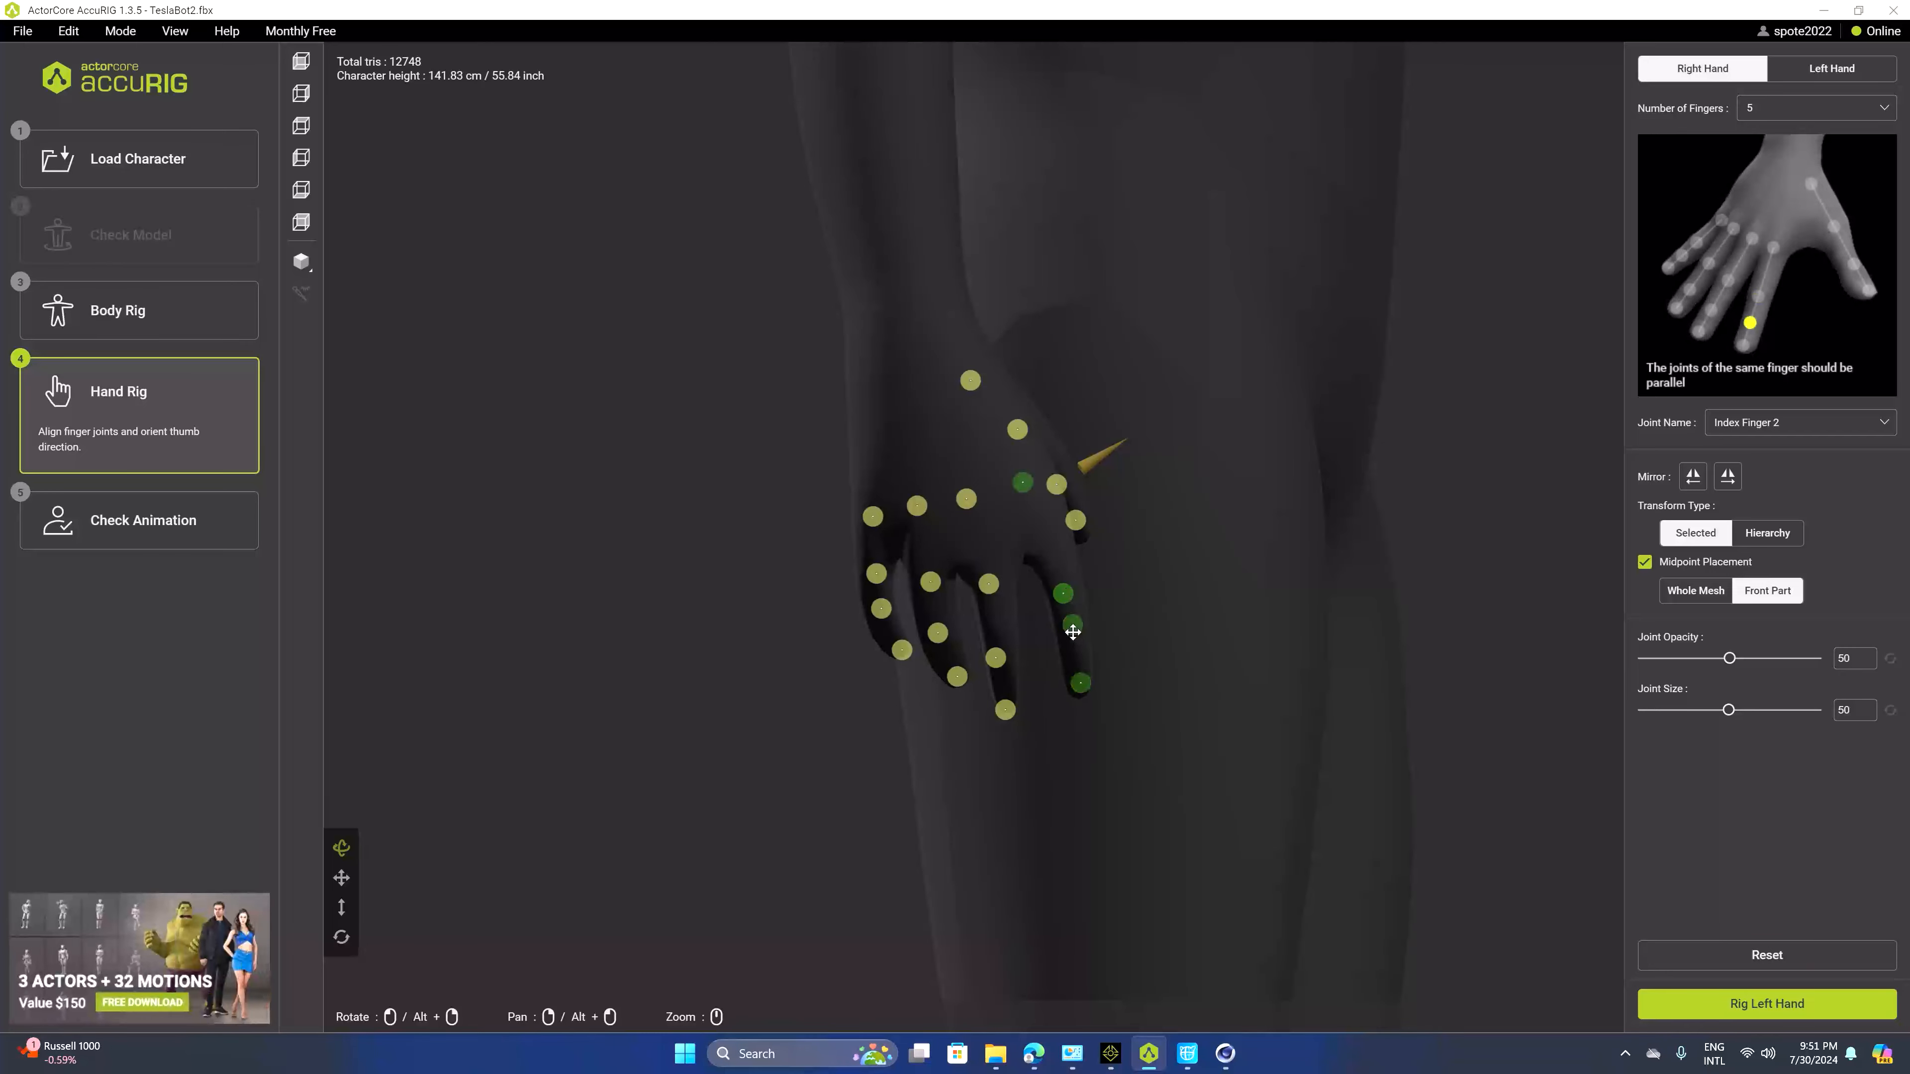
# Align the right index finger joints along the finger
pyautogui.moveTo(1023, 482); pyautogui.dragTo(1156, 535)
pyautogui.doubleClick(1044, 565)
pyautogui.click(995, 651)
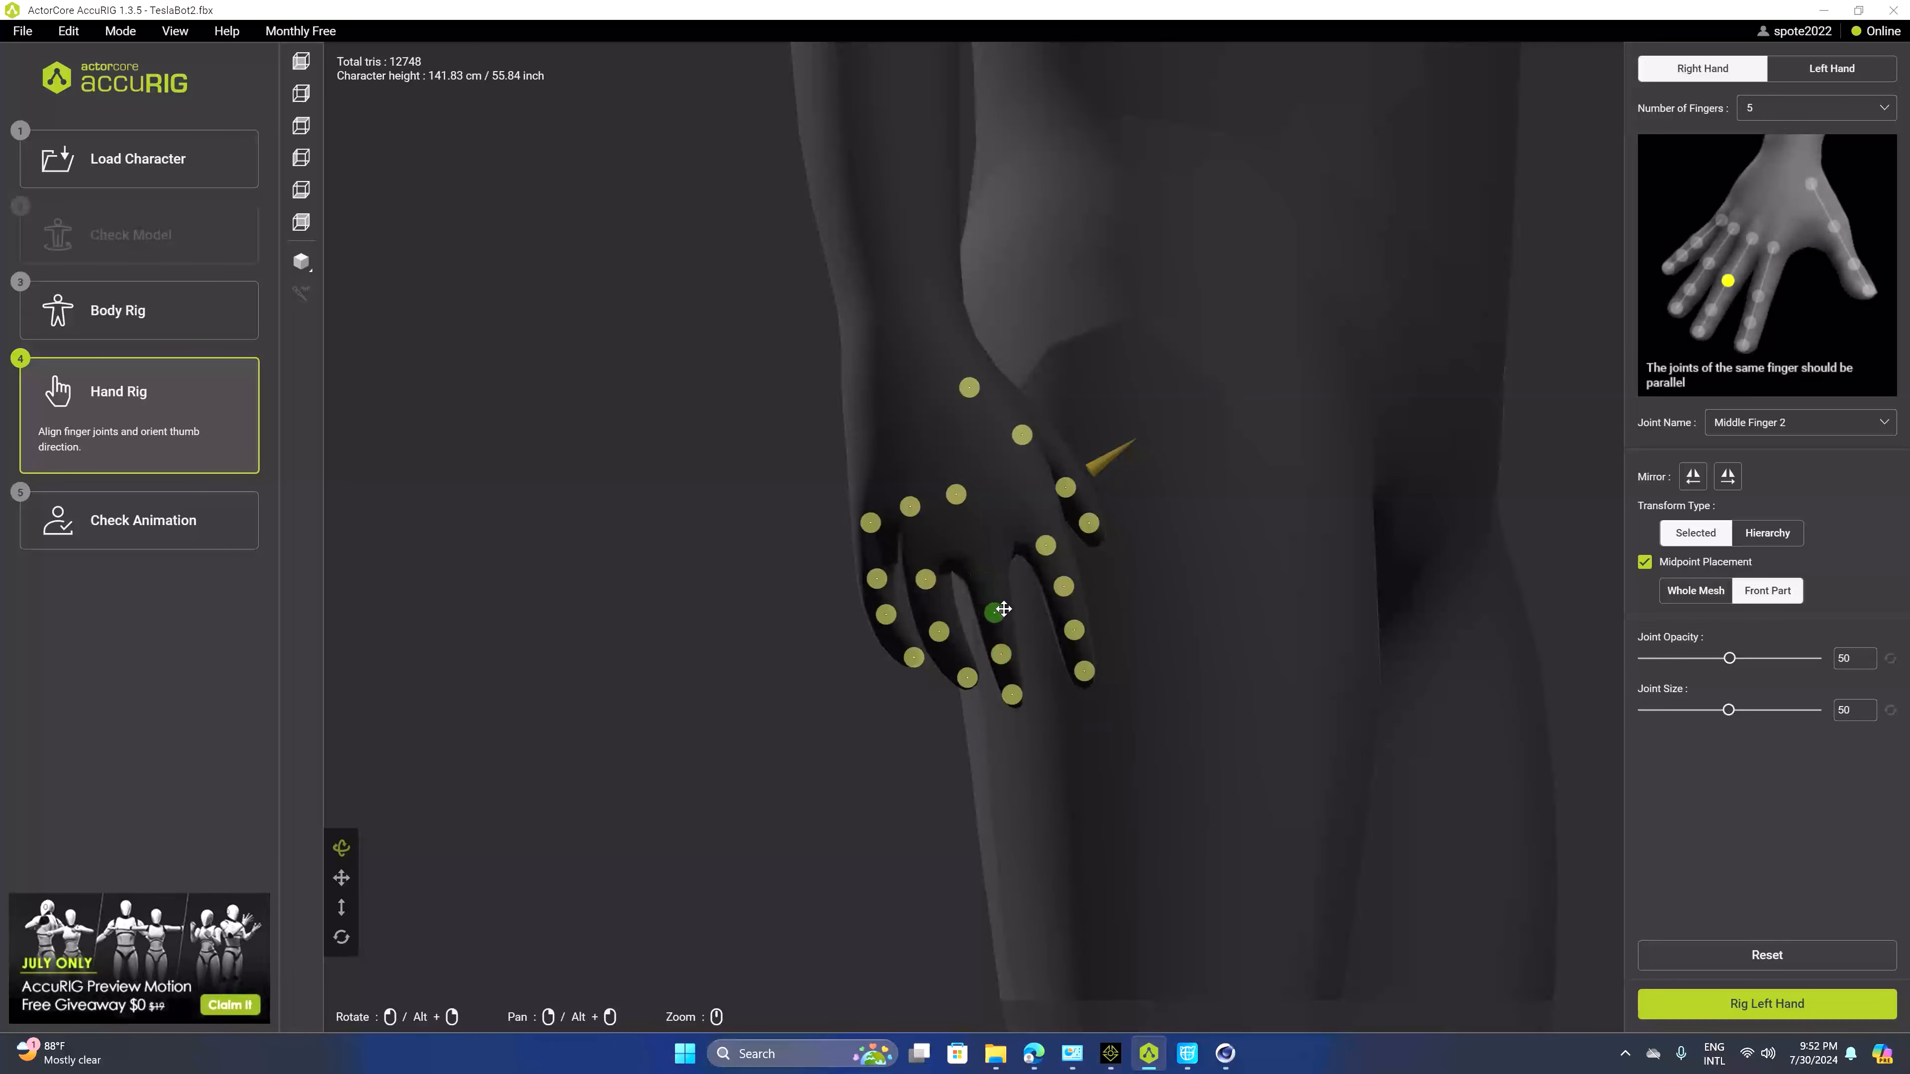
# Align the right middle and ring finger joints along their fingers
pyautogui.moveTo(956, 495); pyautogui.dragTo(969, 512)
pyautogui.moveTo(1154, 640); pyautogui.dragTo(1194, 680)
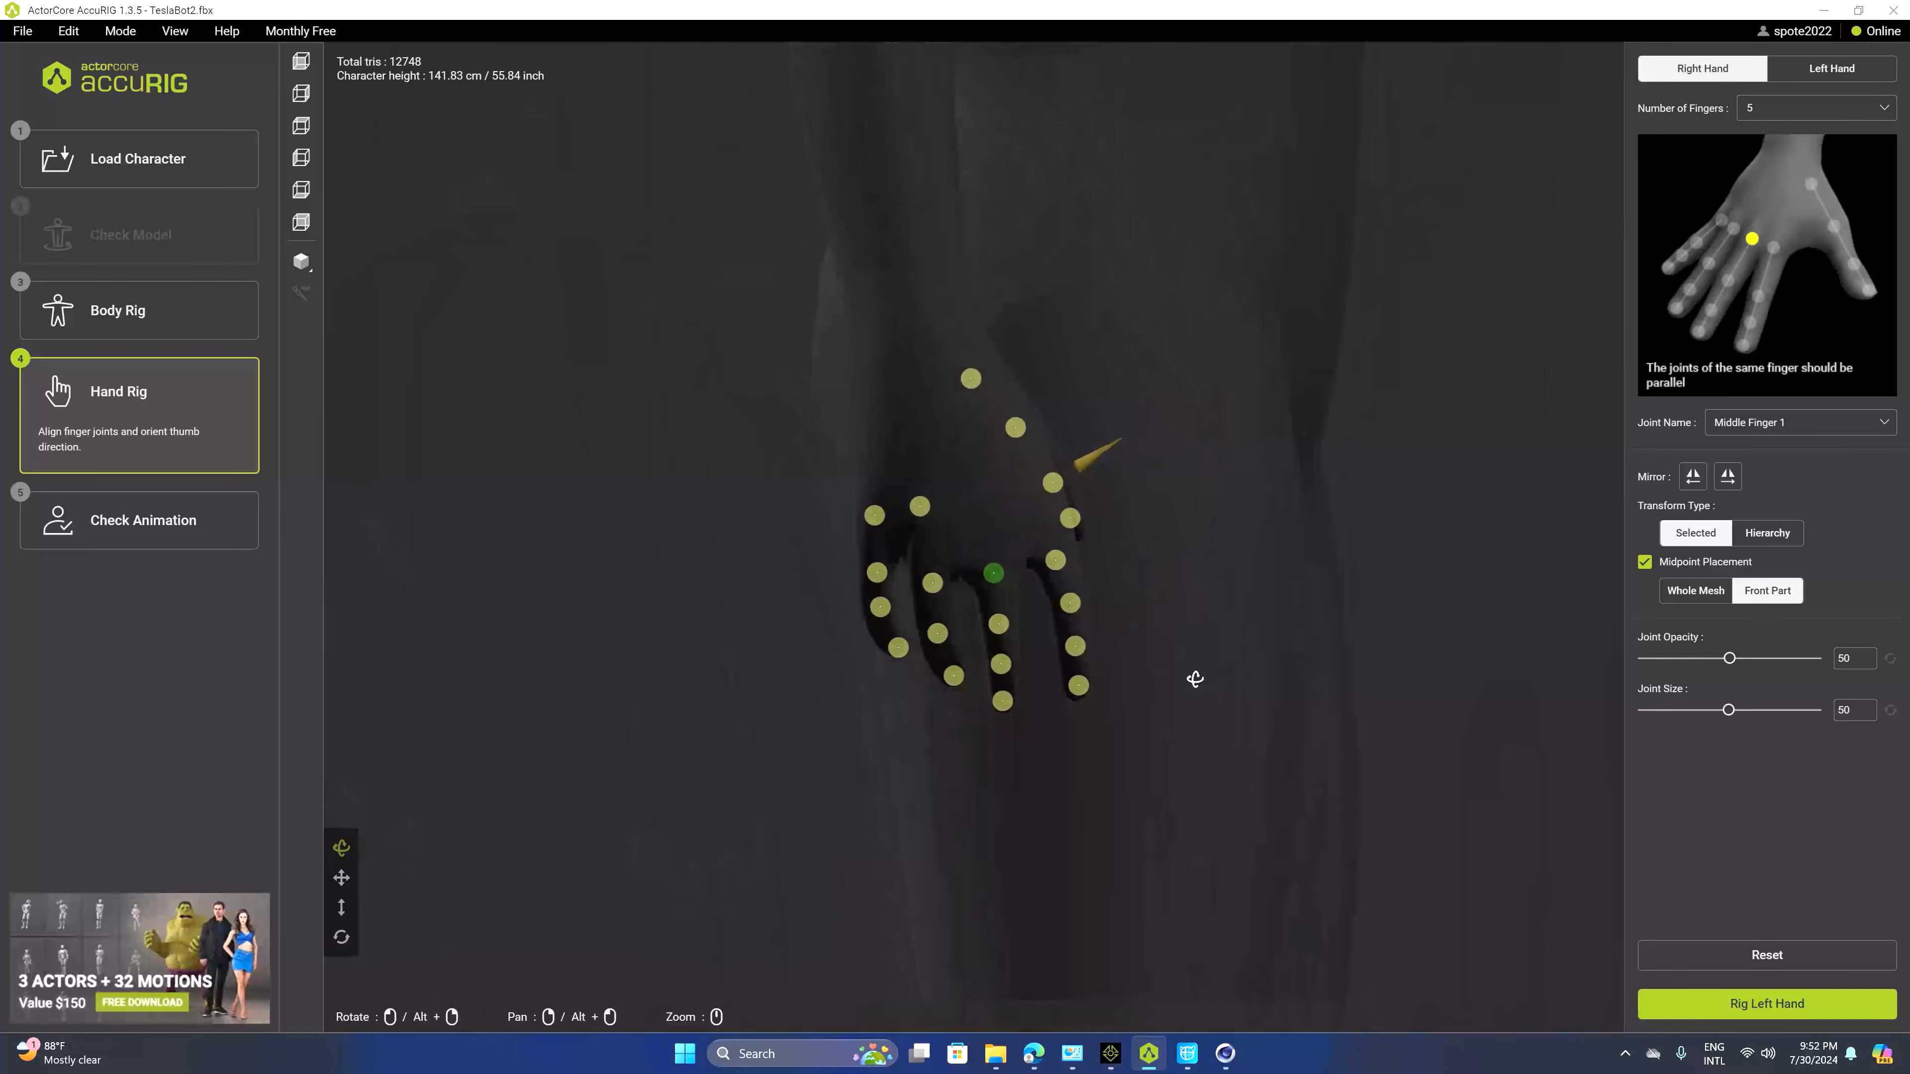
pyautogui.moveTo(945, 637); pyautogui.dragTo(947, 641)
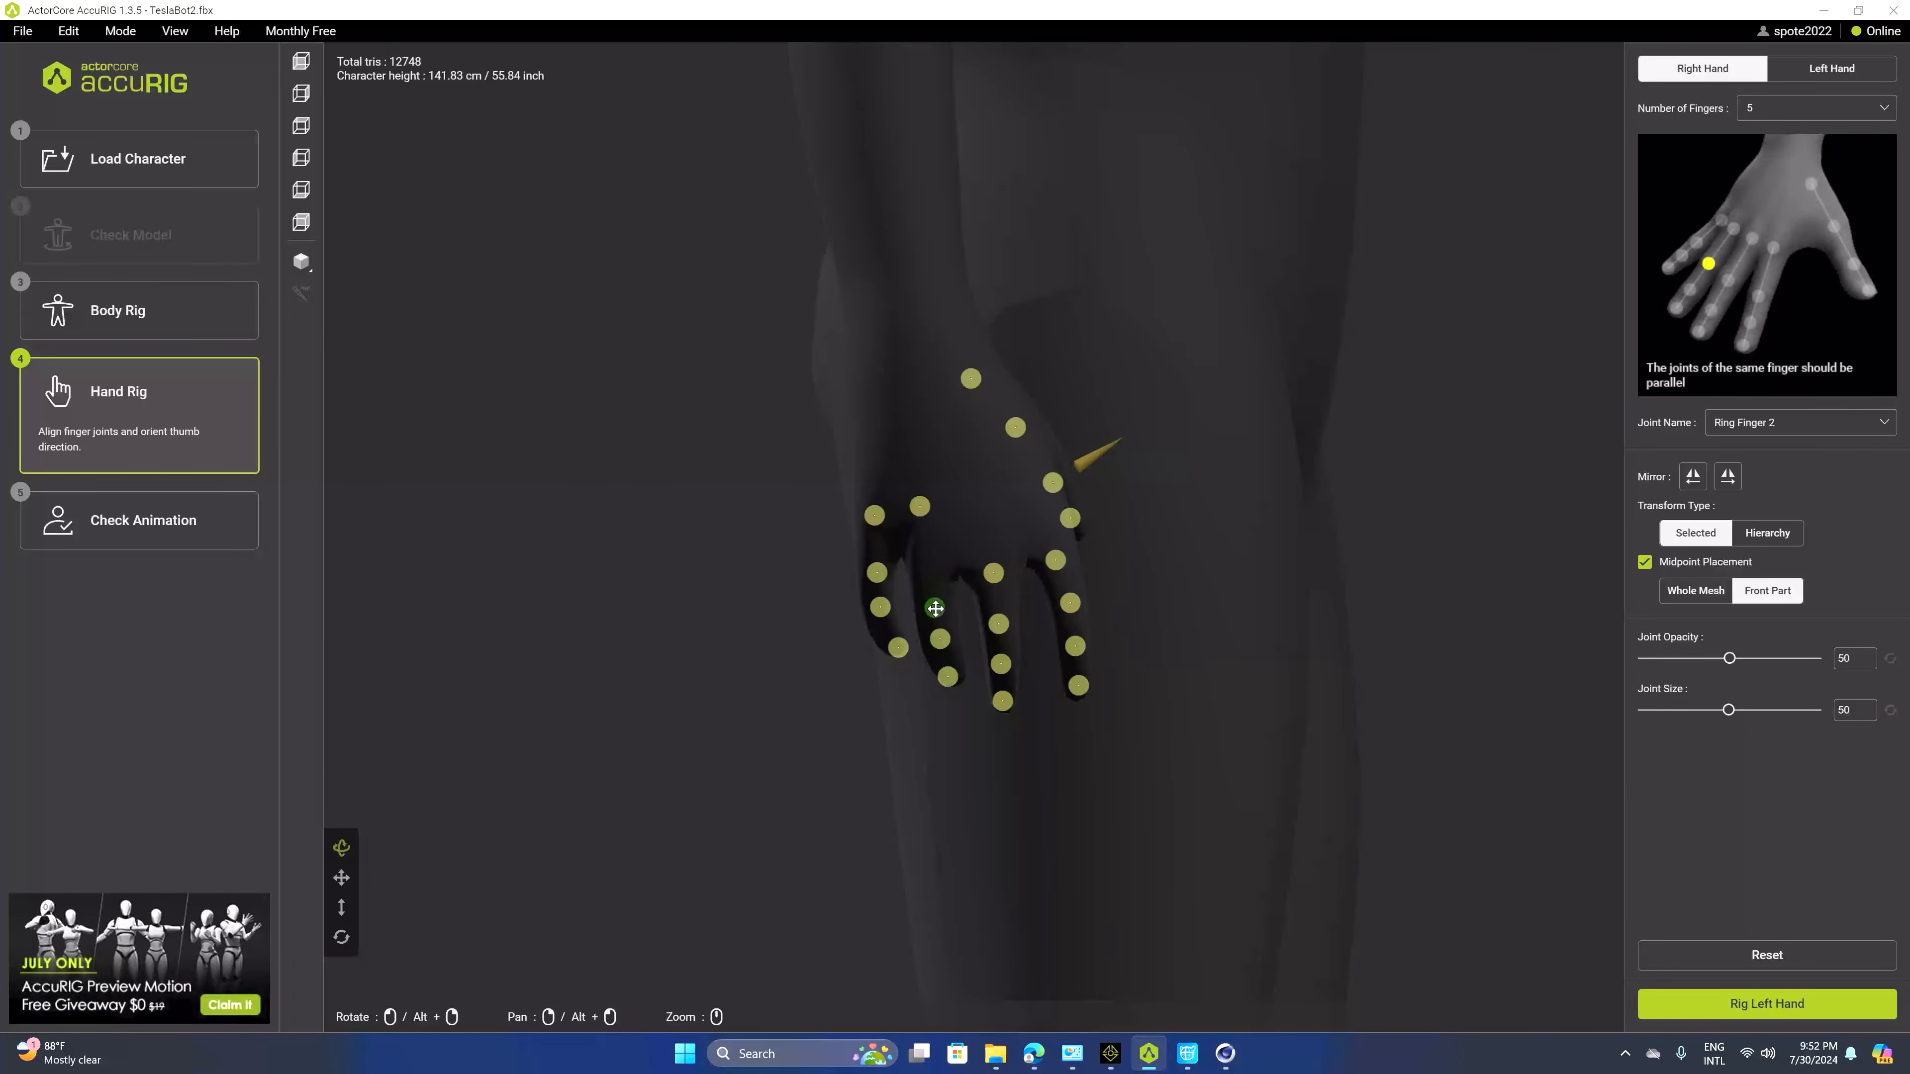
pyautogui.moveTo(920, 505); pyautogui.dragTo(933, 564)
pyautogui.moveTo(1120, 621); pyautogui.dragTo(1231, 688)
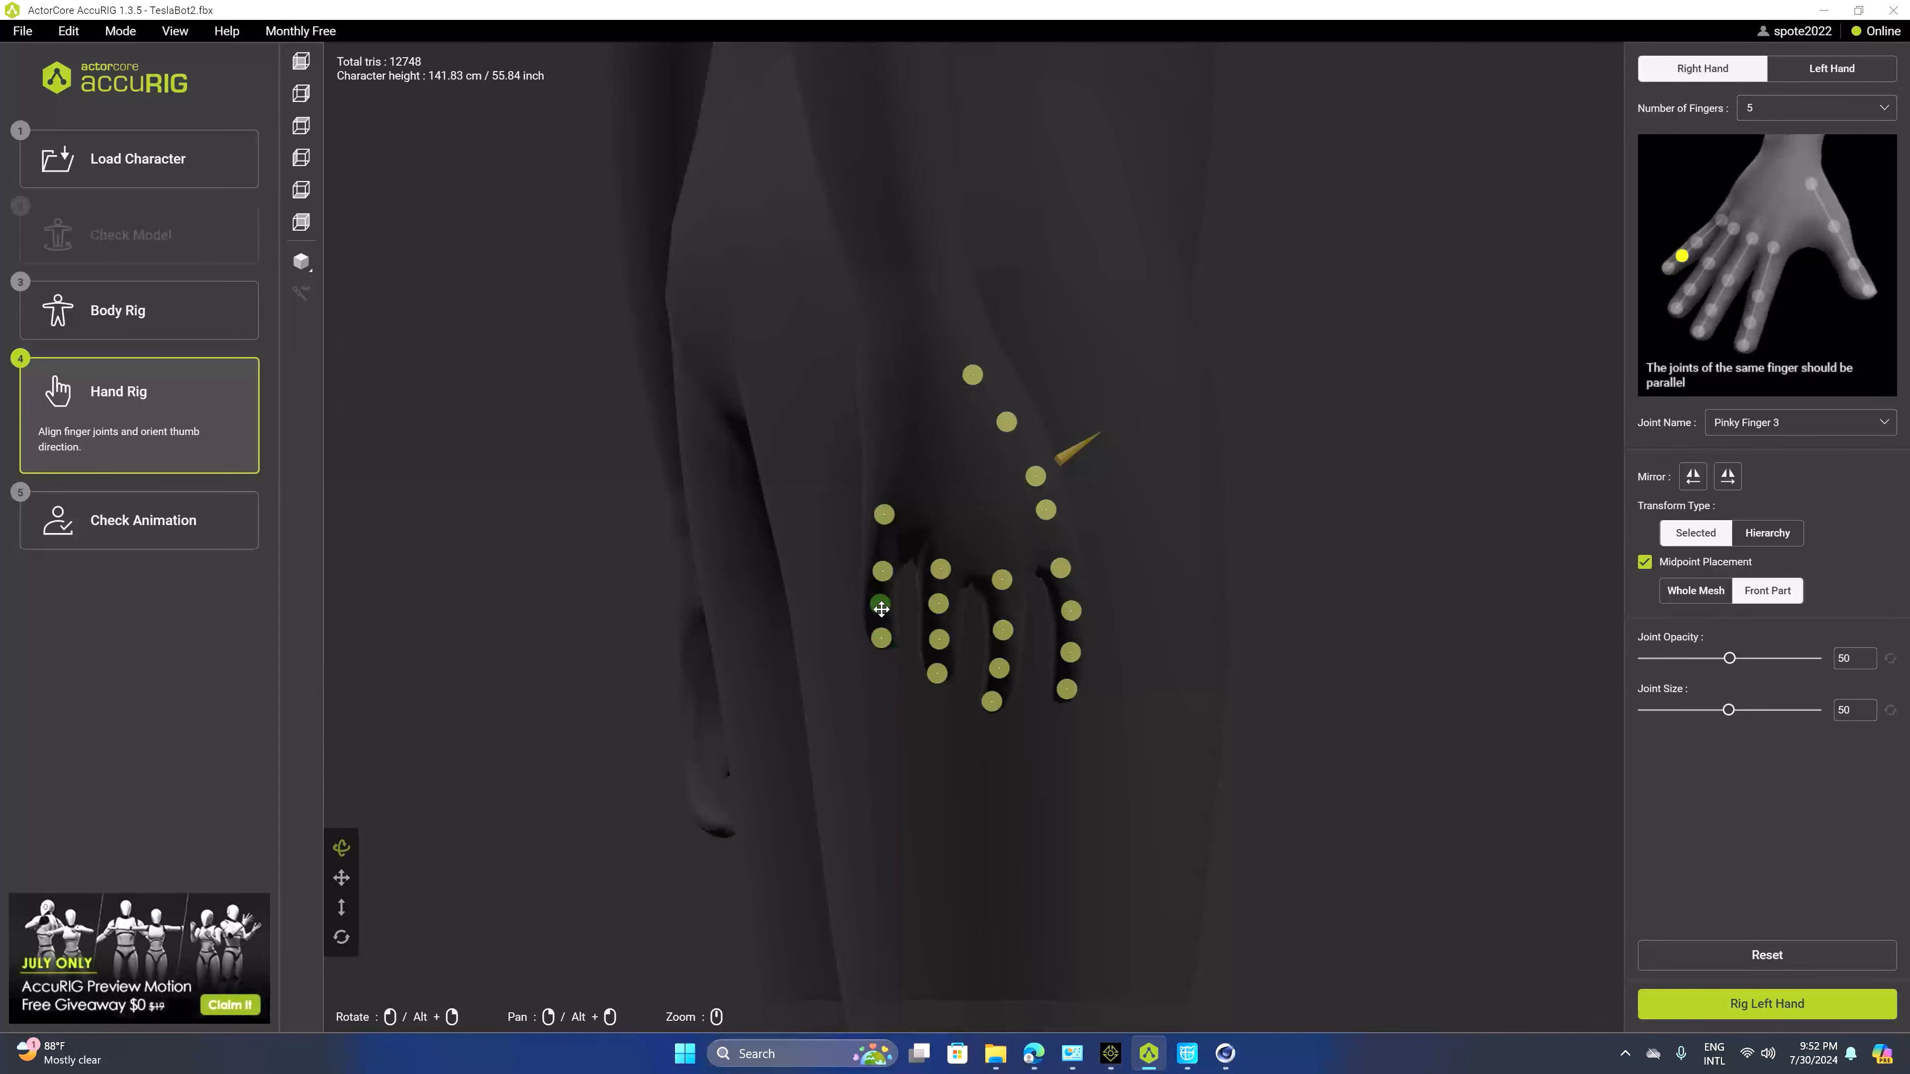
# Align the right pinky finger joints along the finger
pyautogui.moveTo(937, 543); pyautogui.dragTo(1070, 496)
pyautogui.moveTo(1006, 414); pyautogui.dragTo(994, 423)
pyautogui.moveTo(1227, 532); pyautogui.dragTo(1289, 519)
pyautogui.moveTo(1007, 422); pyautogui.dragTo(1027, 431)
pyautogui.moveTo(1090, 489); pyautogui.dragTo(1203, 421)
# Switch to the left hand and reposition the left thumb joints and cone
pyautogui.click(1832, 67)
pyautogui.moveTo(1507, 480); pyautogui.dragTo(1510, 287)
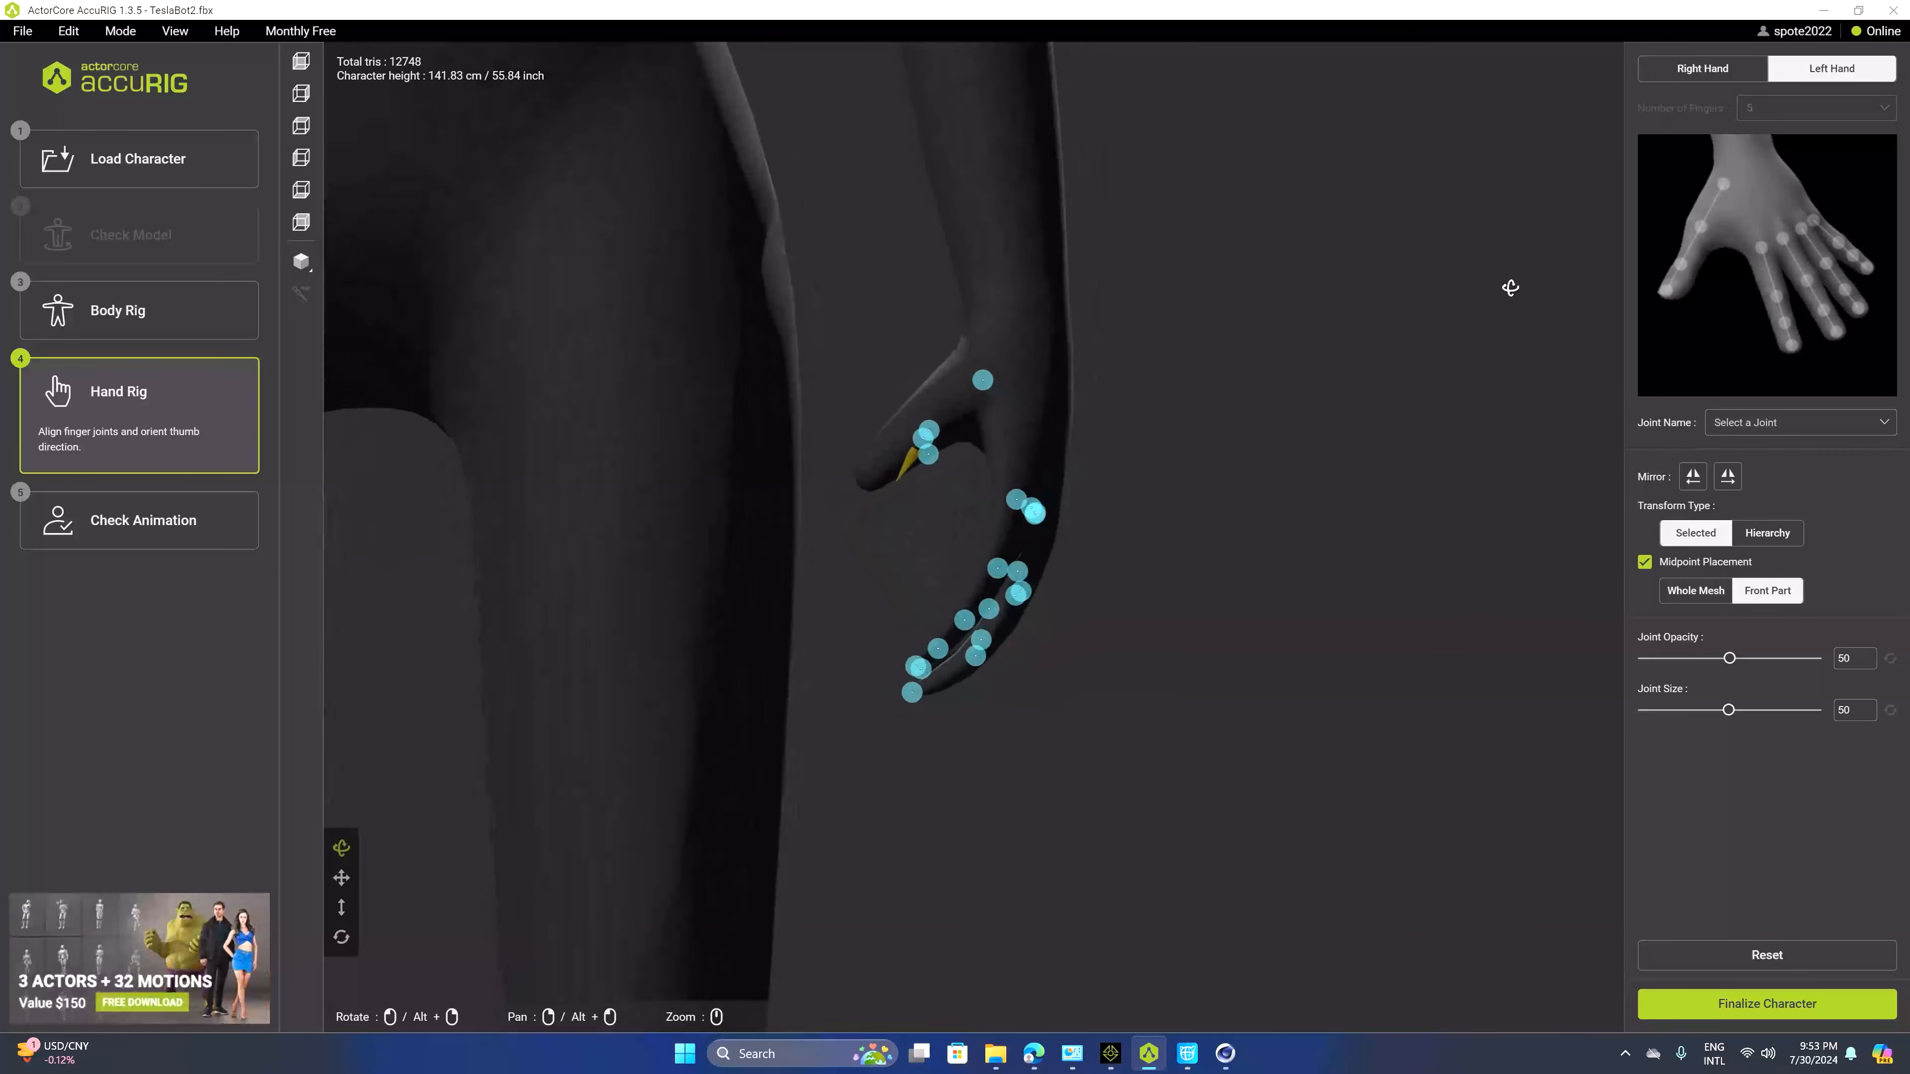
pyautogui.moveTo(928, 432)
pyautogui.mouseDown()
pyautogui.moveTo(953, 399)
pyautogui.moveTo(907, 433)
pyautogui.mouseUp()
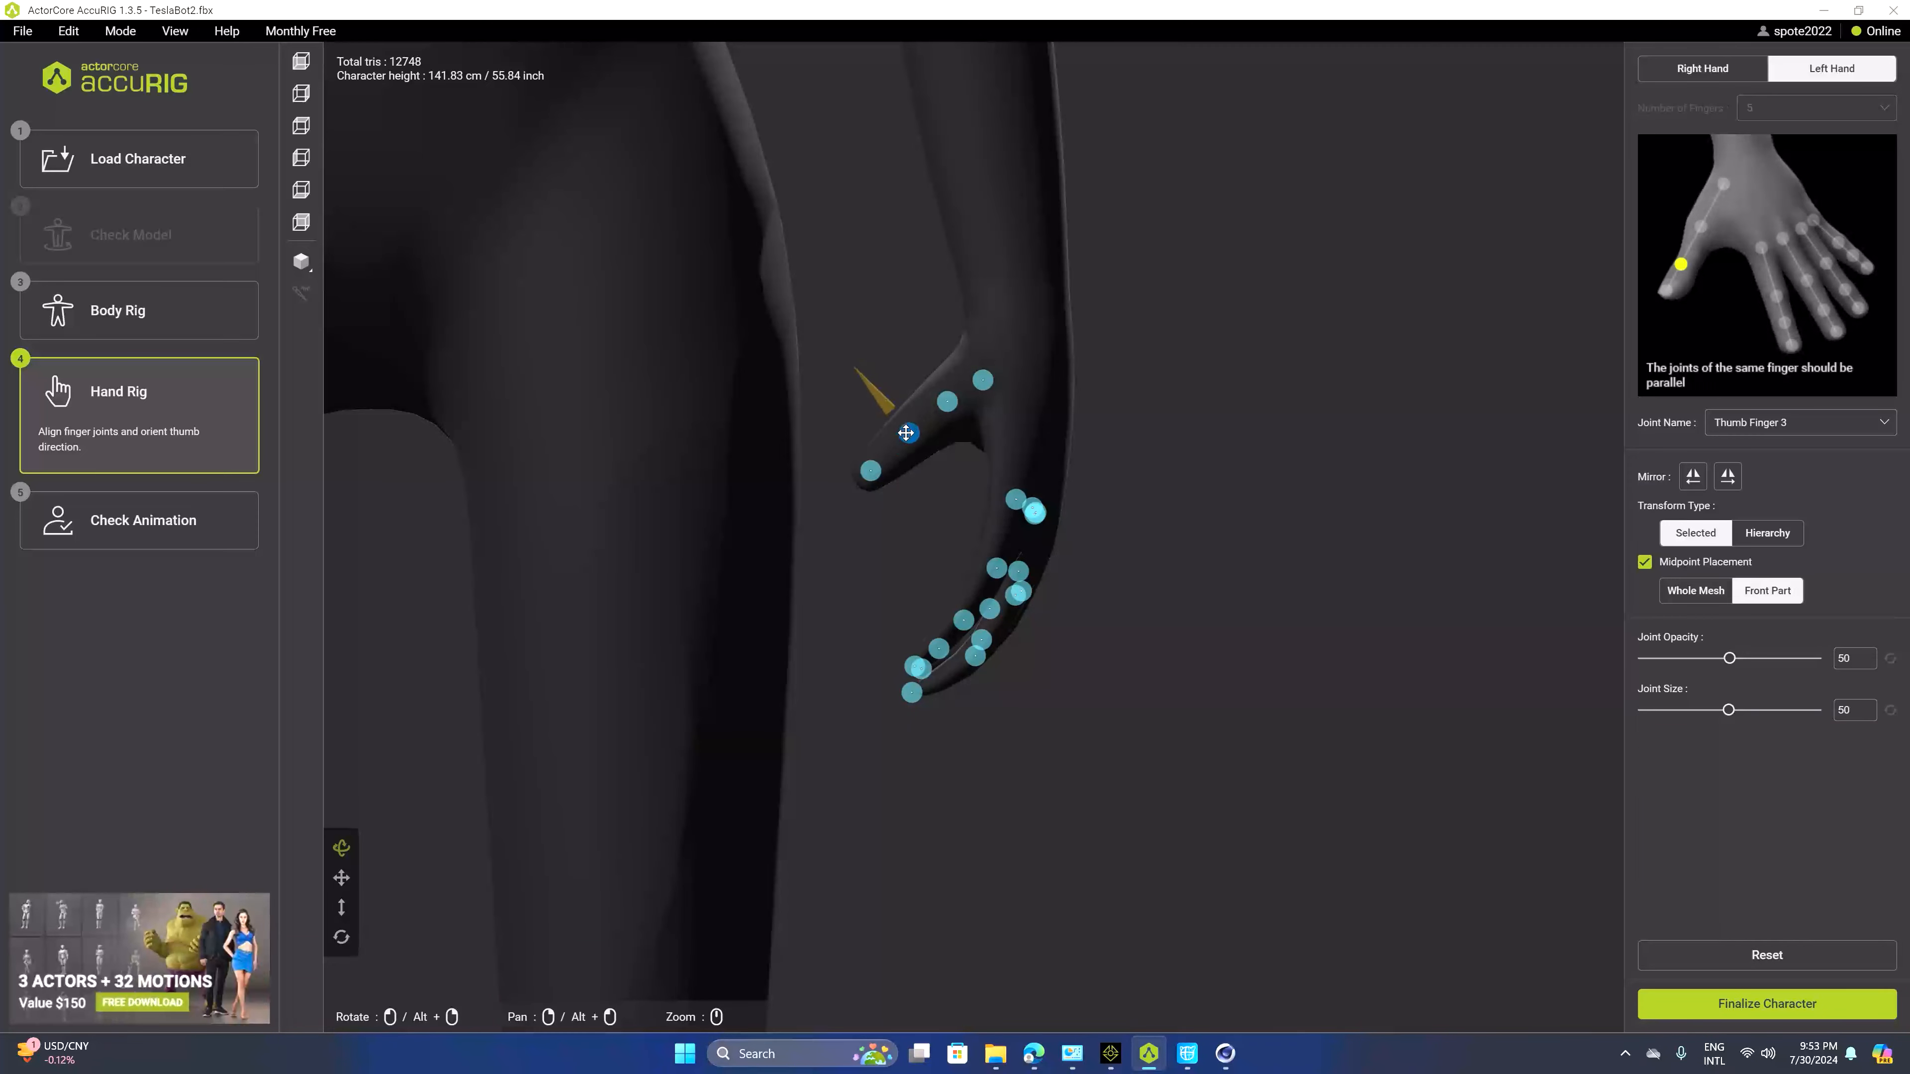
pyautogui.moveTo(982, 380); pyautogui.dragTo(1006, 336)
pyautogui.moveTo(1048, 413); pyautogui.dragTo(899, 481)
pyautogui.click(1007, 395)
pyautogui.click(870, 447)
pyautogui.click(911, 381)
pyautogui.moveTo(1041, 490); pyautogui.dragTo(918, 459)
pyautogui.click(979, 375)
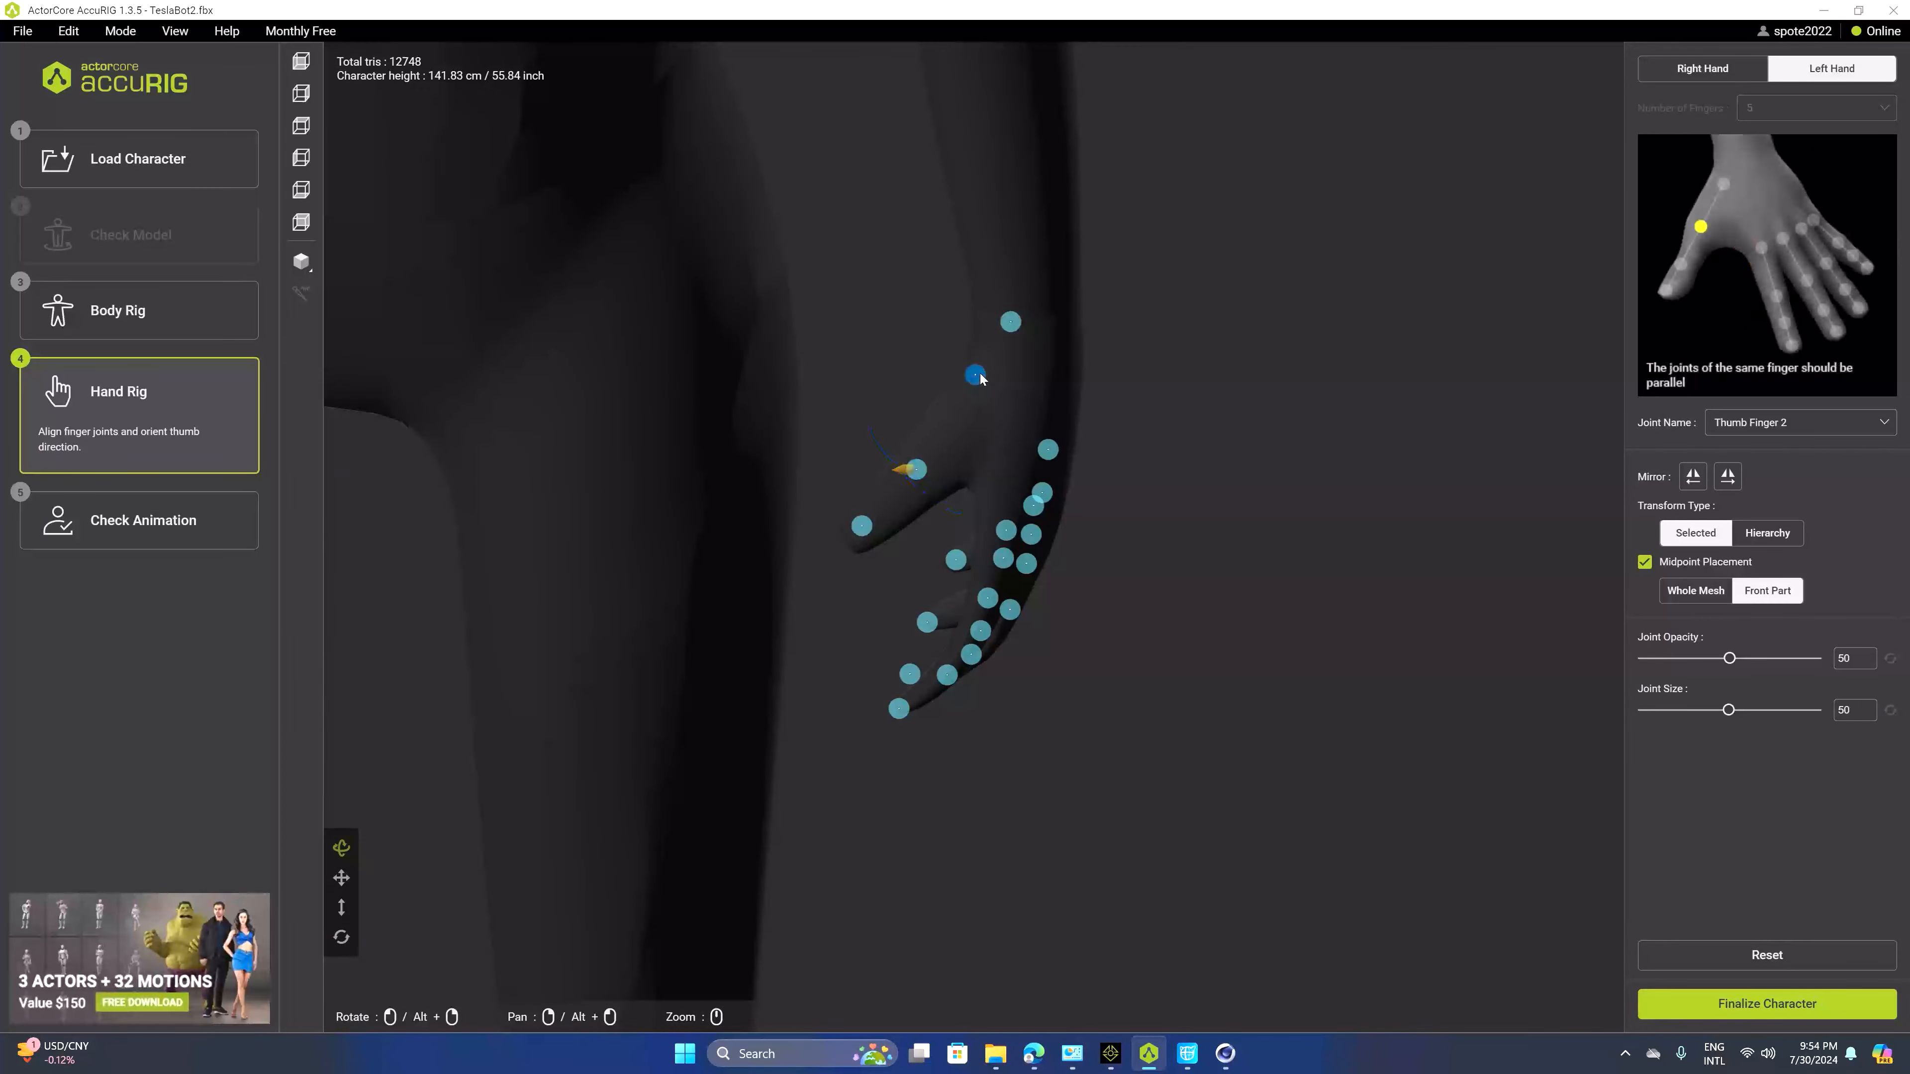
# Align the left thumb tip and index finger joints along the fingers
pyautogui.moveTo(1012, 321); pyautogui.dragTo(999, 363)
pyautogui.moveTo(979, 400); pyautogui.dragTo(1108, 315)
pyautogui.moveTo(879, 701); pyautogui.dragTo(875, 685)
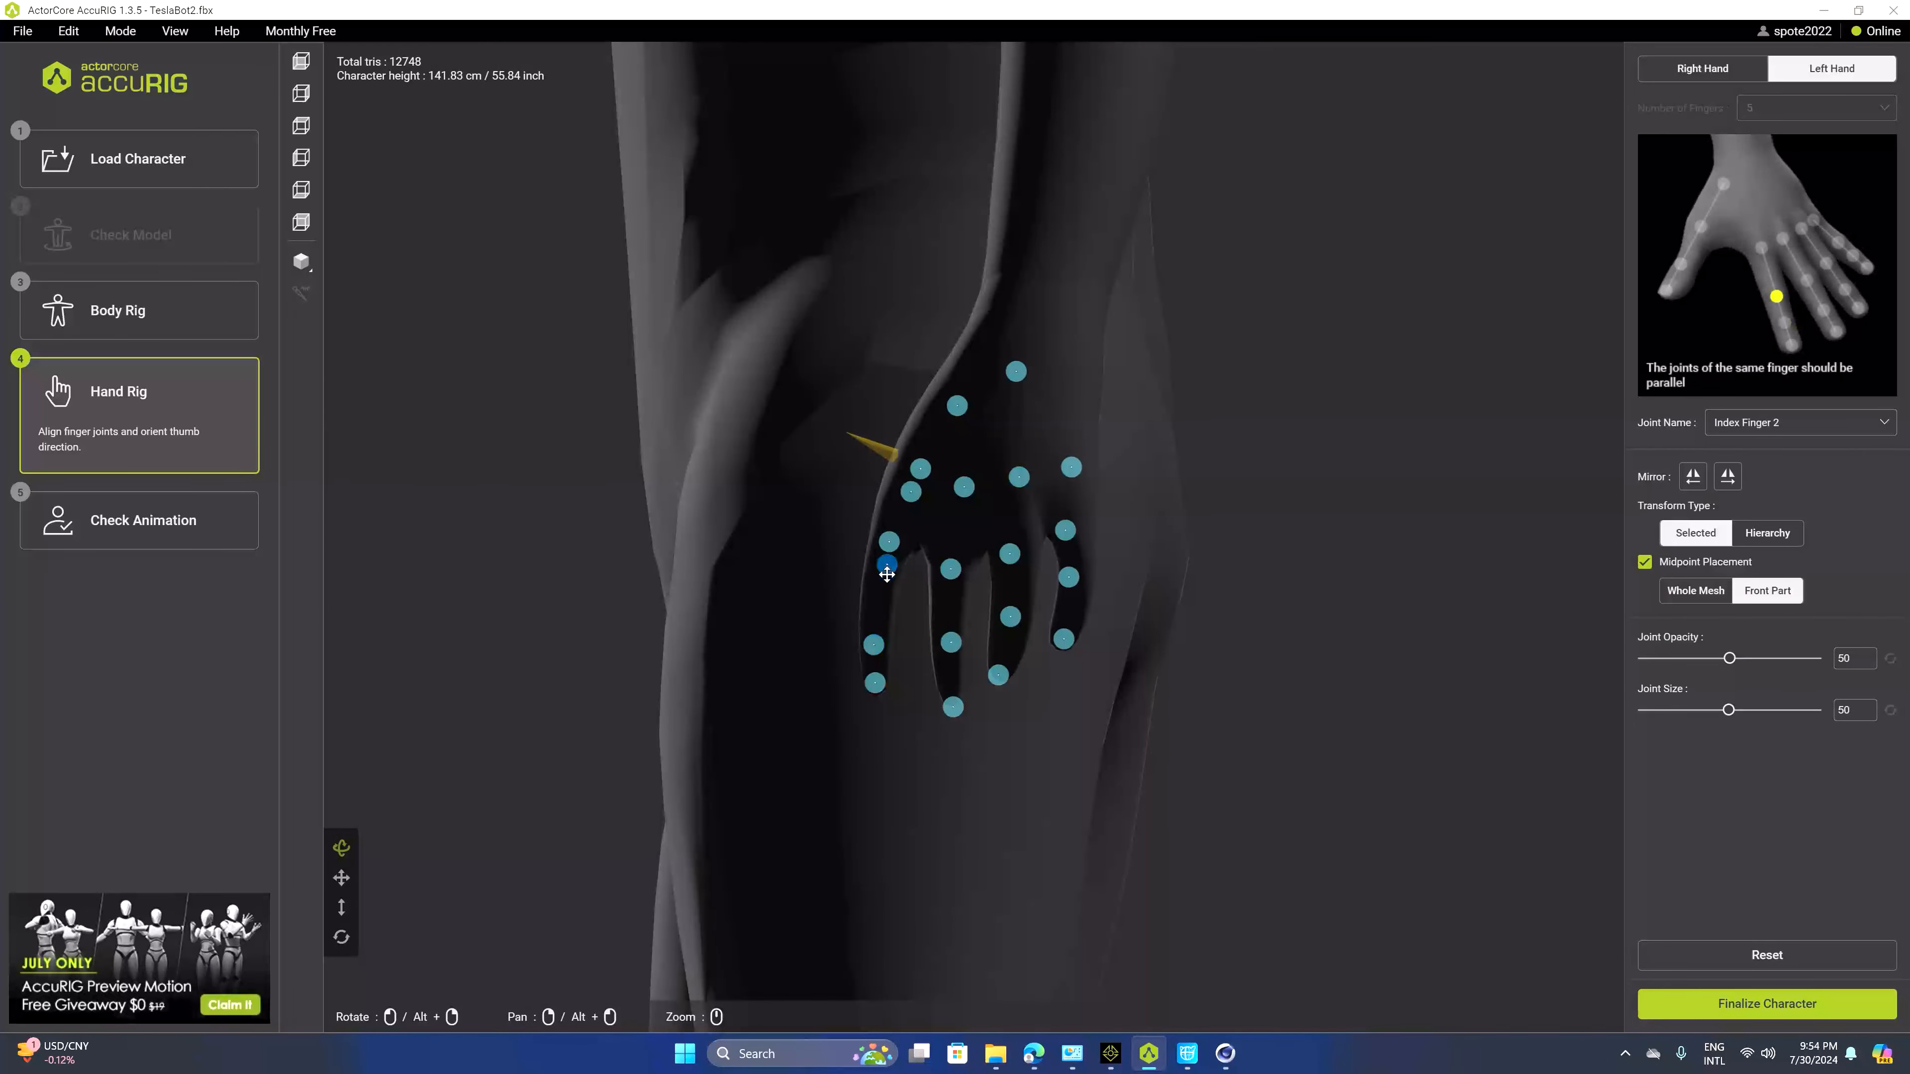
pyautogui.moveTo(886, 574); pyautogui.dragTo(876, 608)
pyautogui.moveTo(916, 498); pyautogui.dragTo(1127, 610)
pyautogui.moveTo(926, 553); pyautogui.dragTo(865, 504)
pyautogui.moveTo(1172, 515); pyautogui.dragTo(1000, 572)
pyautogui.click(951, 617)
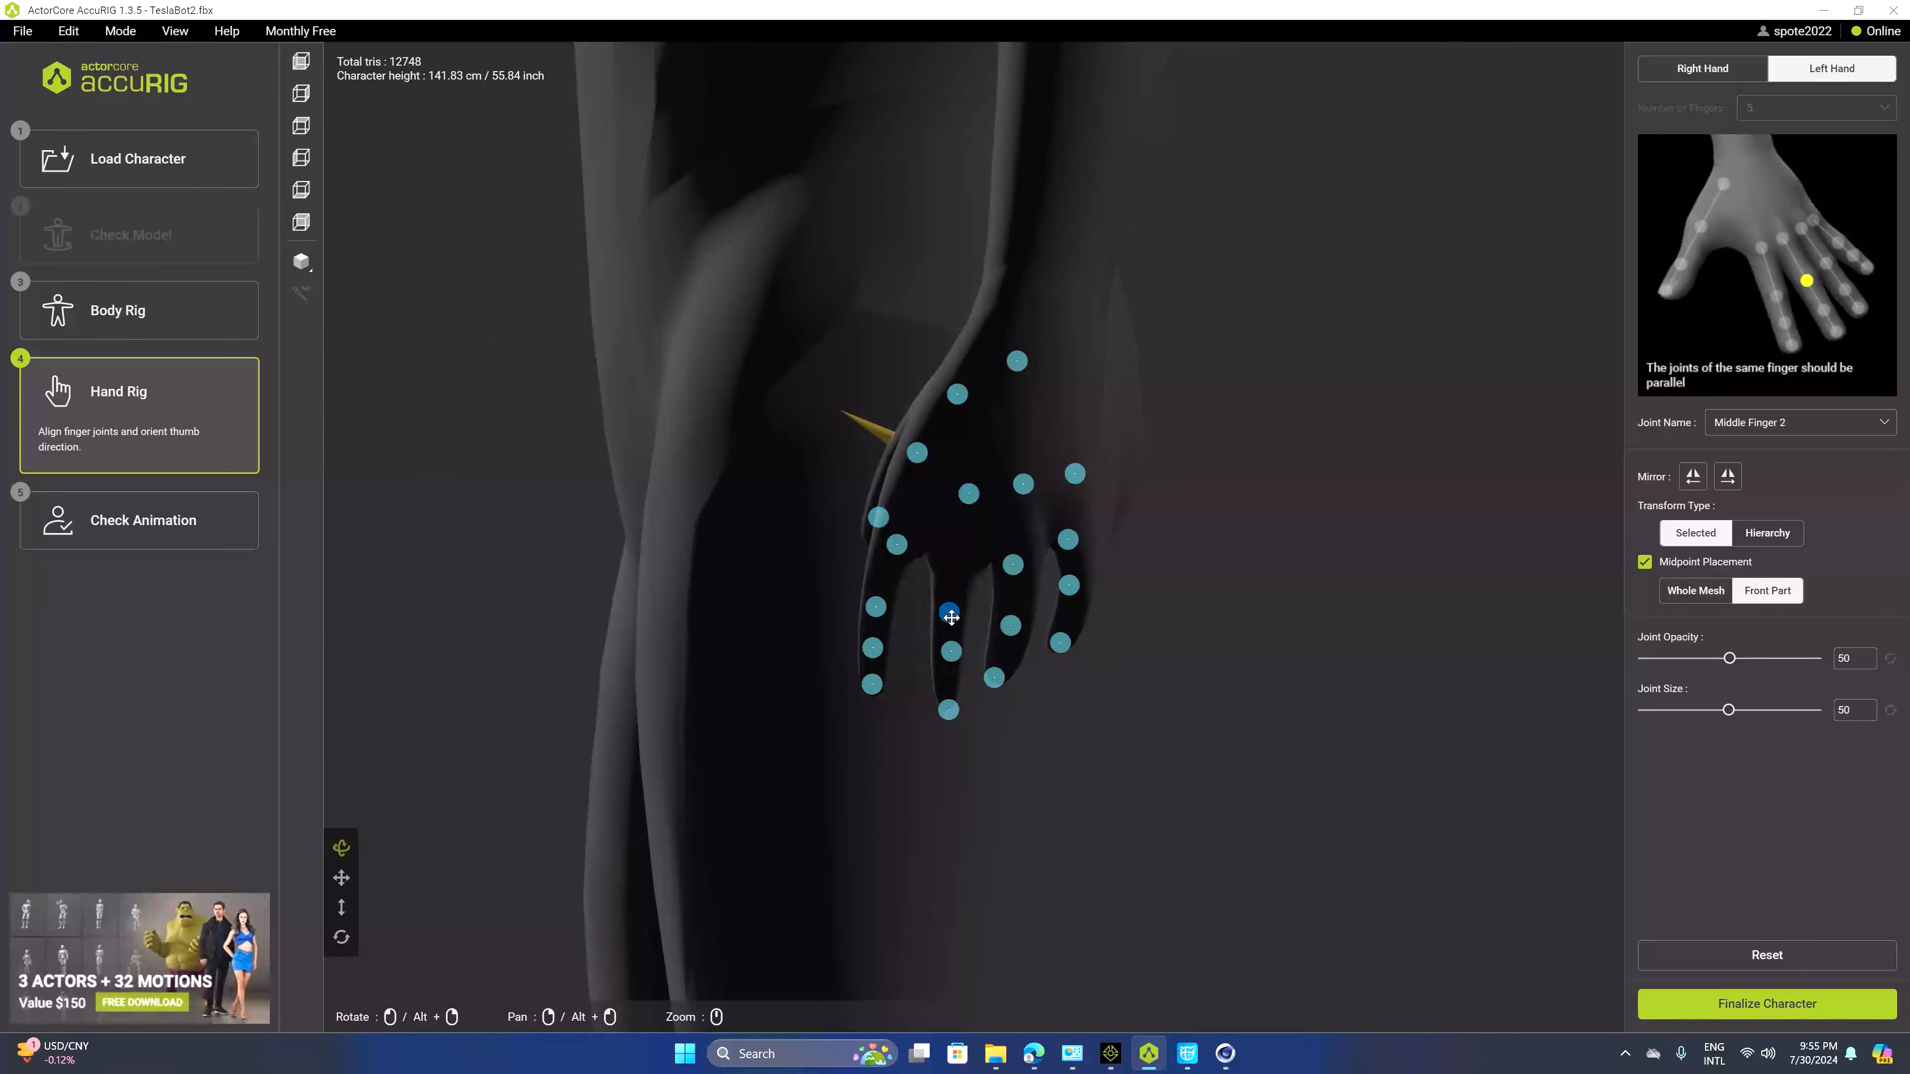
# Align the left middle, ring and pinky finger joints along their fingers
pyautogui.moveTo(948, 709); pyautogui.dragTo(945, 693)
pyautogui.moveTo(968, 493); pyautogui.dragTo(951, 583)
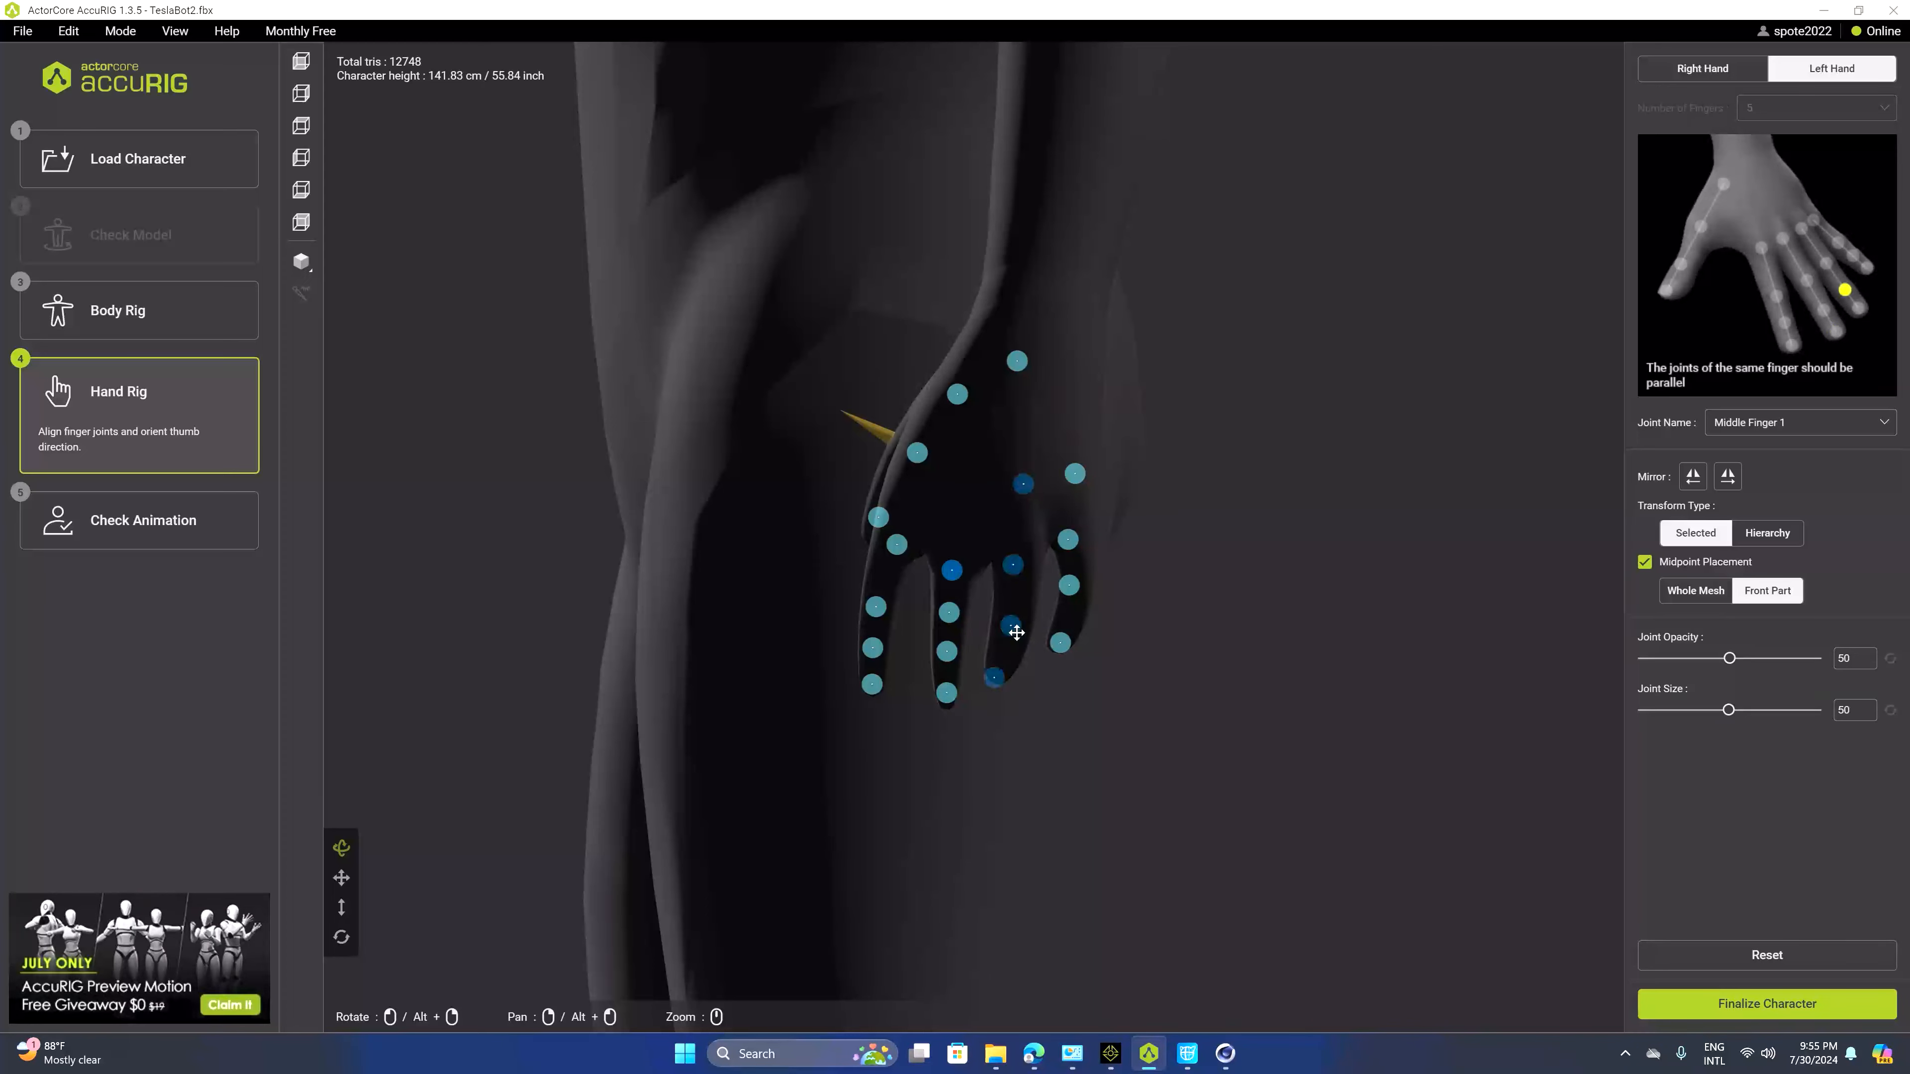
pyautogui.moveTo(994, 677); pyautogui.dragTo(1003, 672)
pyautogui.moveTo(1012, 564); pyautogui.dragTo(1018, 596)
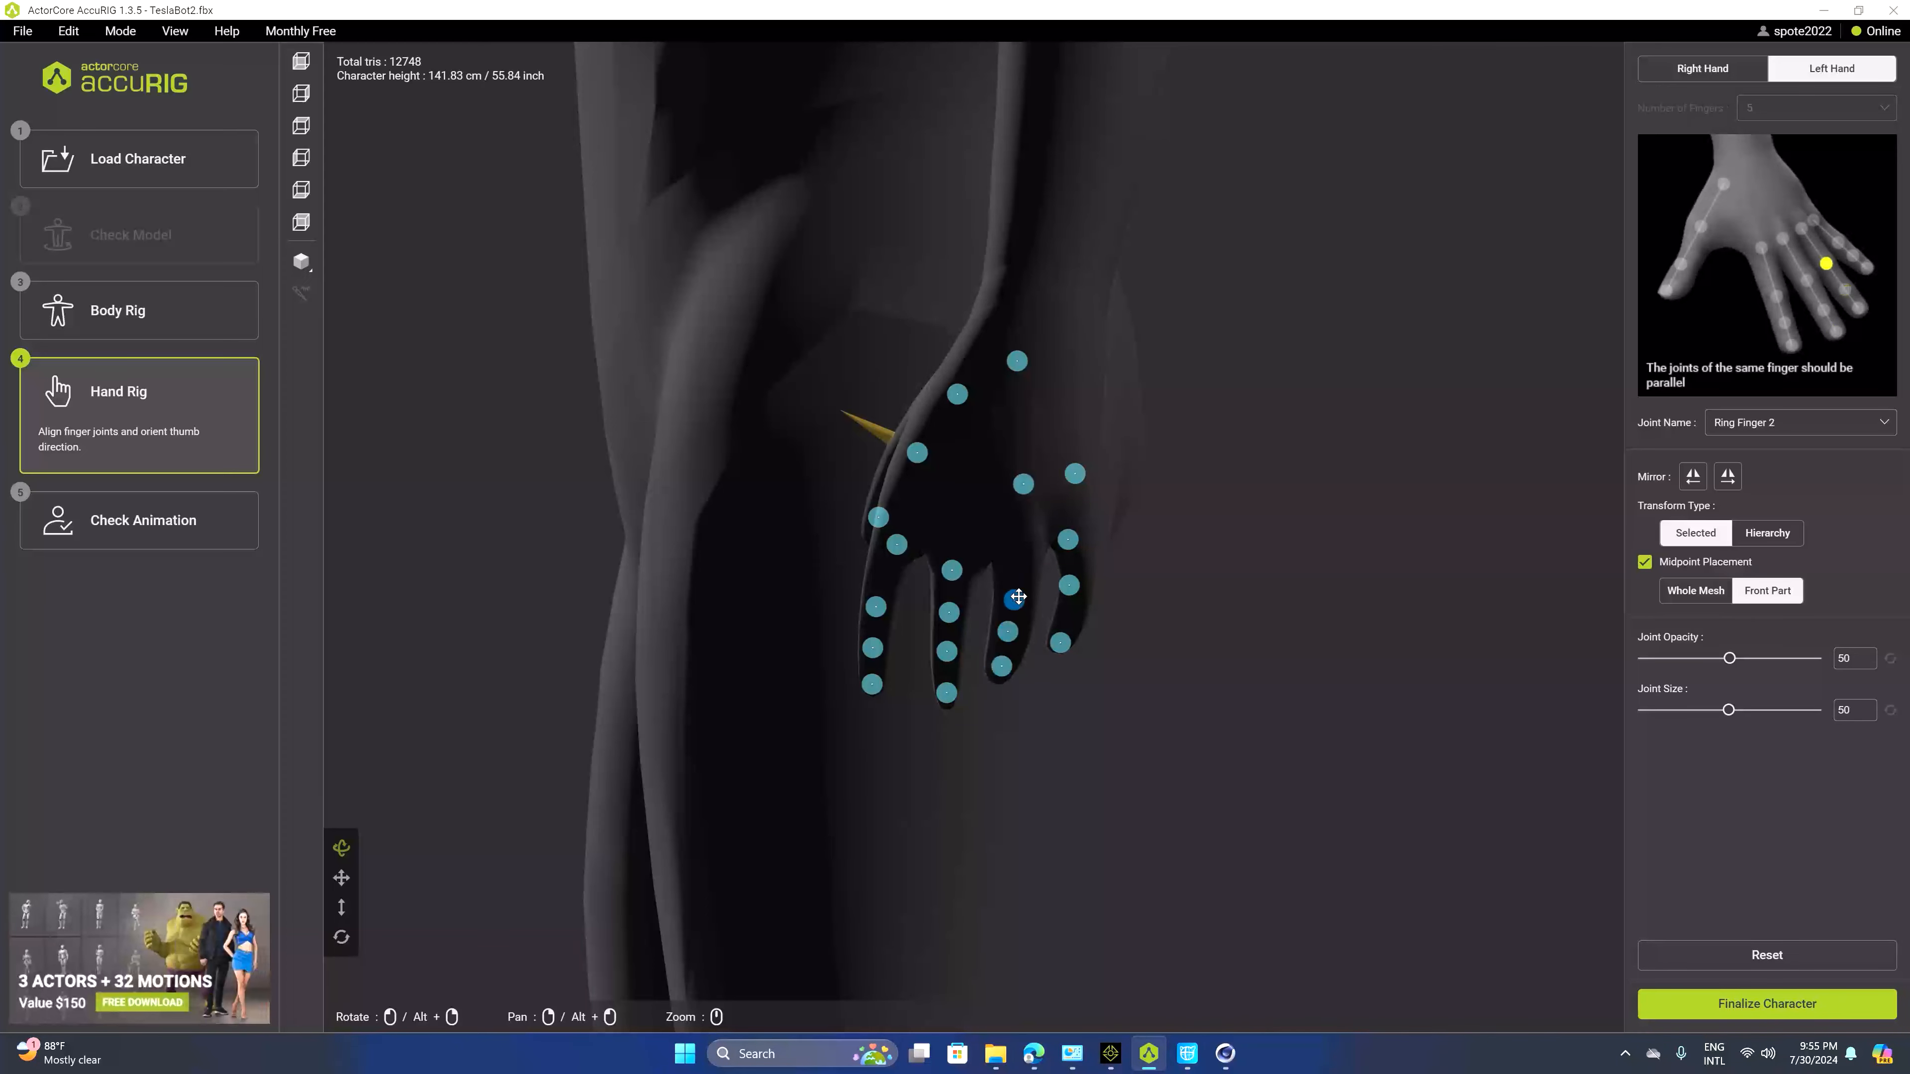
pyautogui.moveTo(1025, 484); pyautogui.dragTo(1070, 608)
pyautogui.moveTo(1068, 540); pyautogui.dragTo(1075, 554)
pyautogui.moveTo(1075, 482); pyautogui.dragTo(1463, 648)
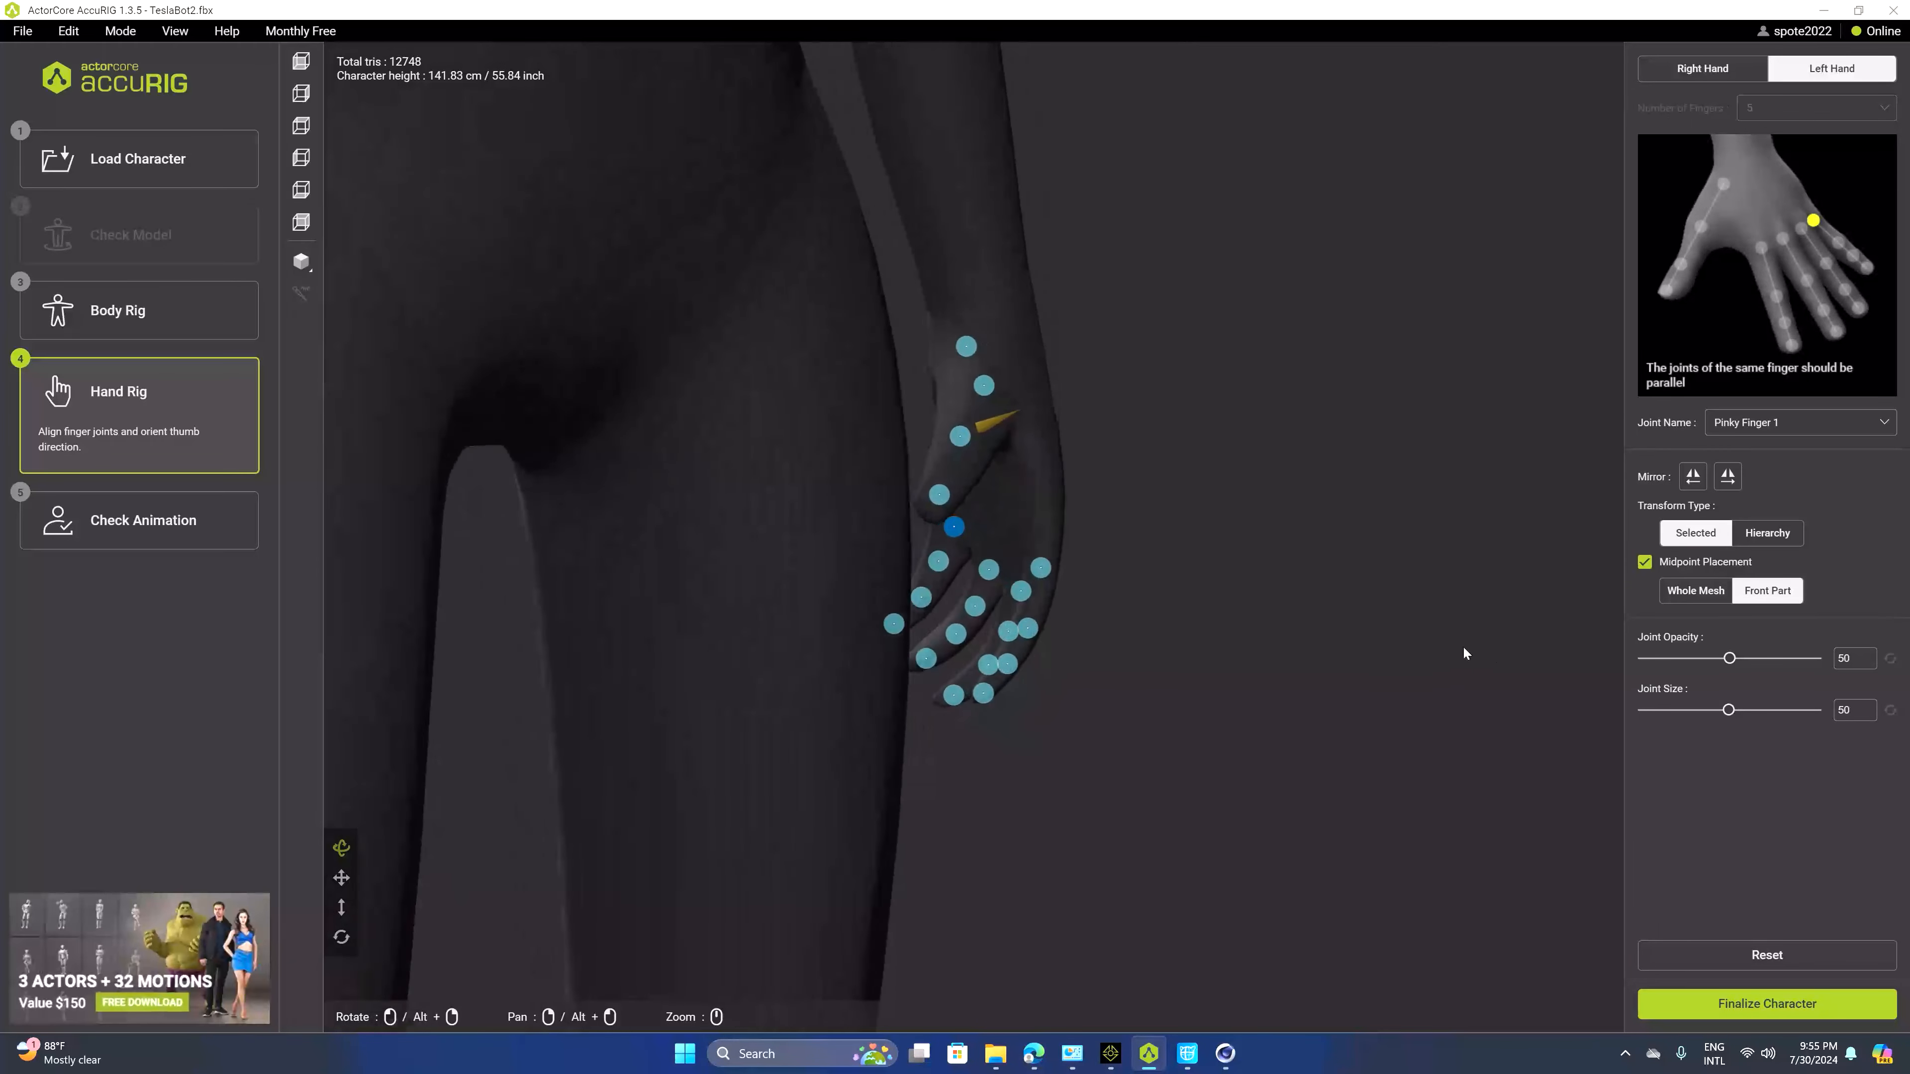
# Refine the left thumb joints after comparing against the right hand
pyautogui.click(993, 422)
pyautogui.moveTo(1148, 470); pyautogui.dragTo(1089, 585)
pyautogui.click(1702, 69)
pyautogui.moveTo(1172, 301); pyautogui.dragTo(1321, 339)
pyautogui.click(1853, 78)
pyautogui.moveTo(1203, 452); pyautogui.dragTo(1270, 527)
pyautogui.moveTo(987, 455); pyautogui.dragTo(921, 435)
pyautogui.click(929, 435)
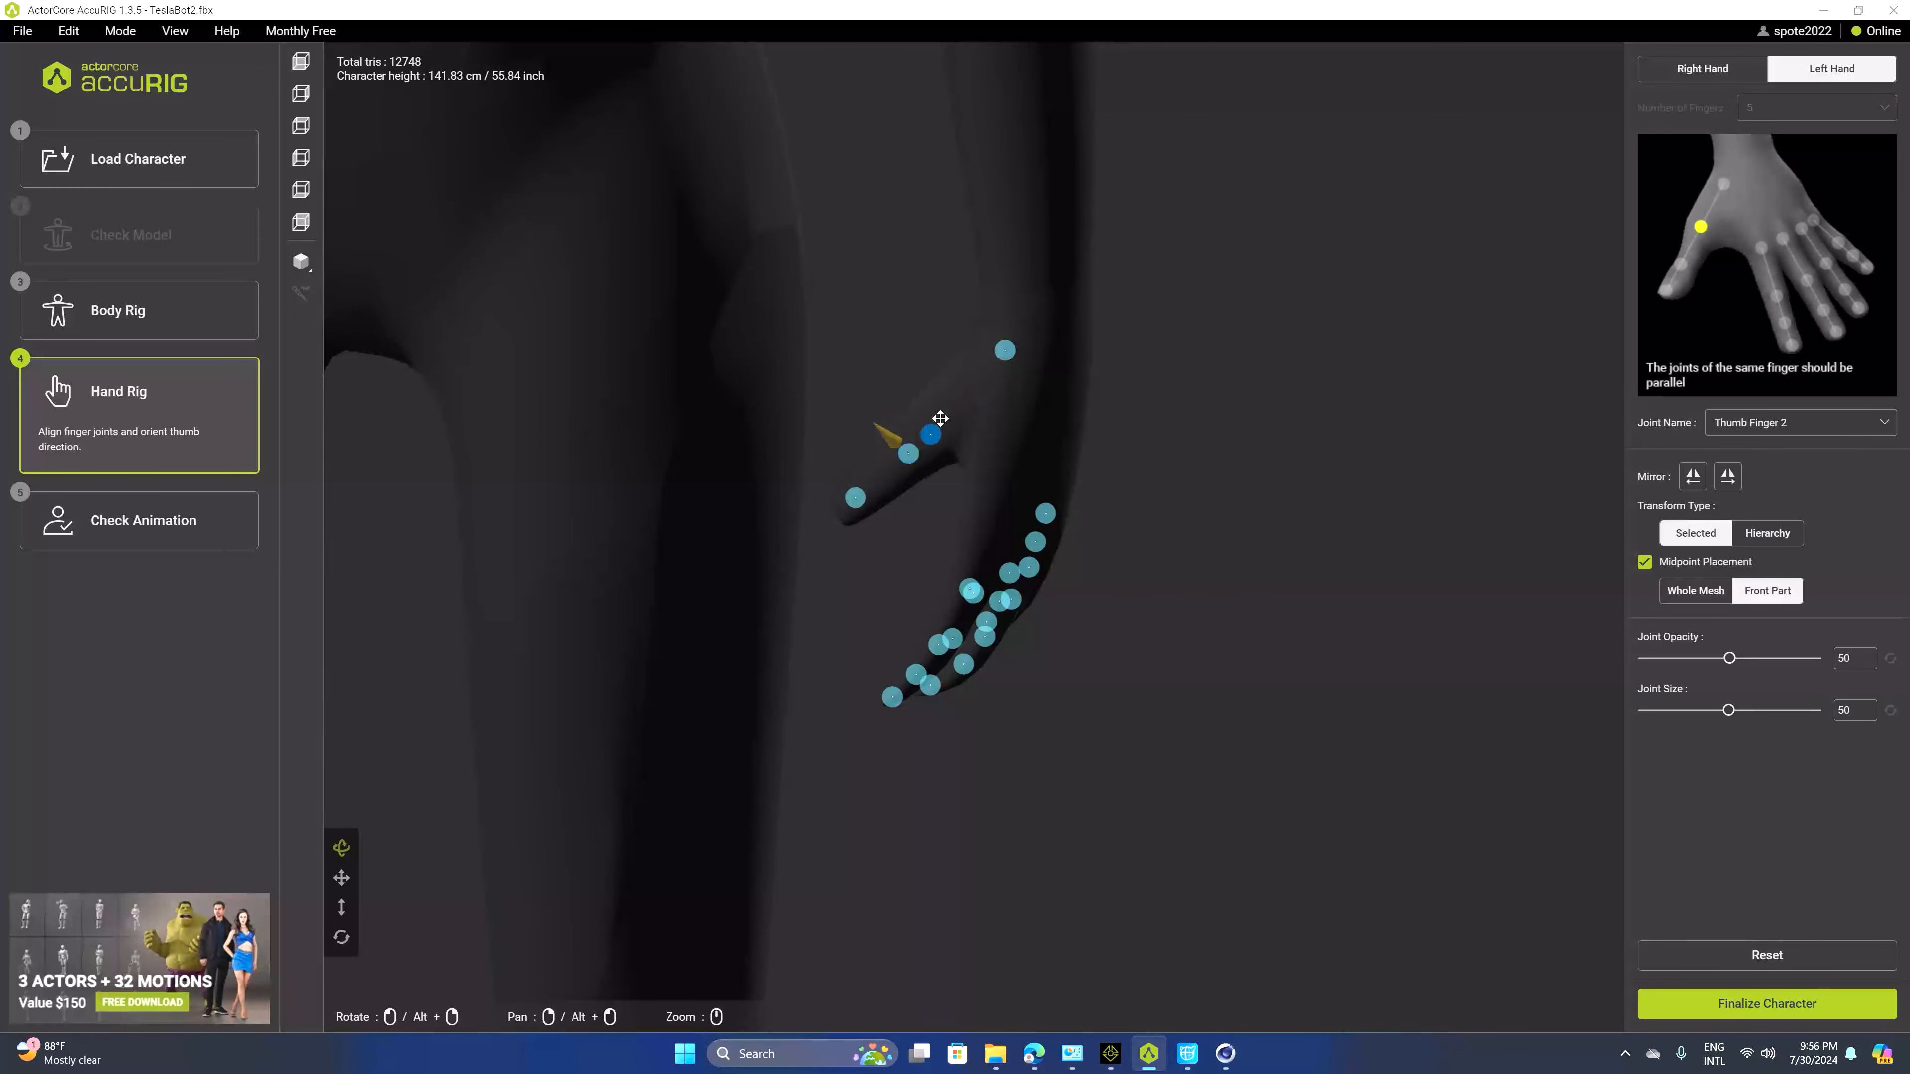
# Adjust the left index finger joint position
pyautogui.moveTo(1124, 439); pyautogui.dragTo(977, 572)
pyautogui.click(932, 618)
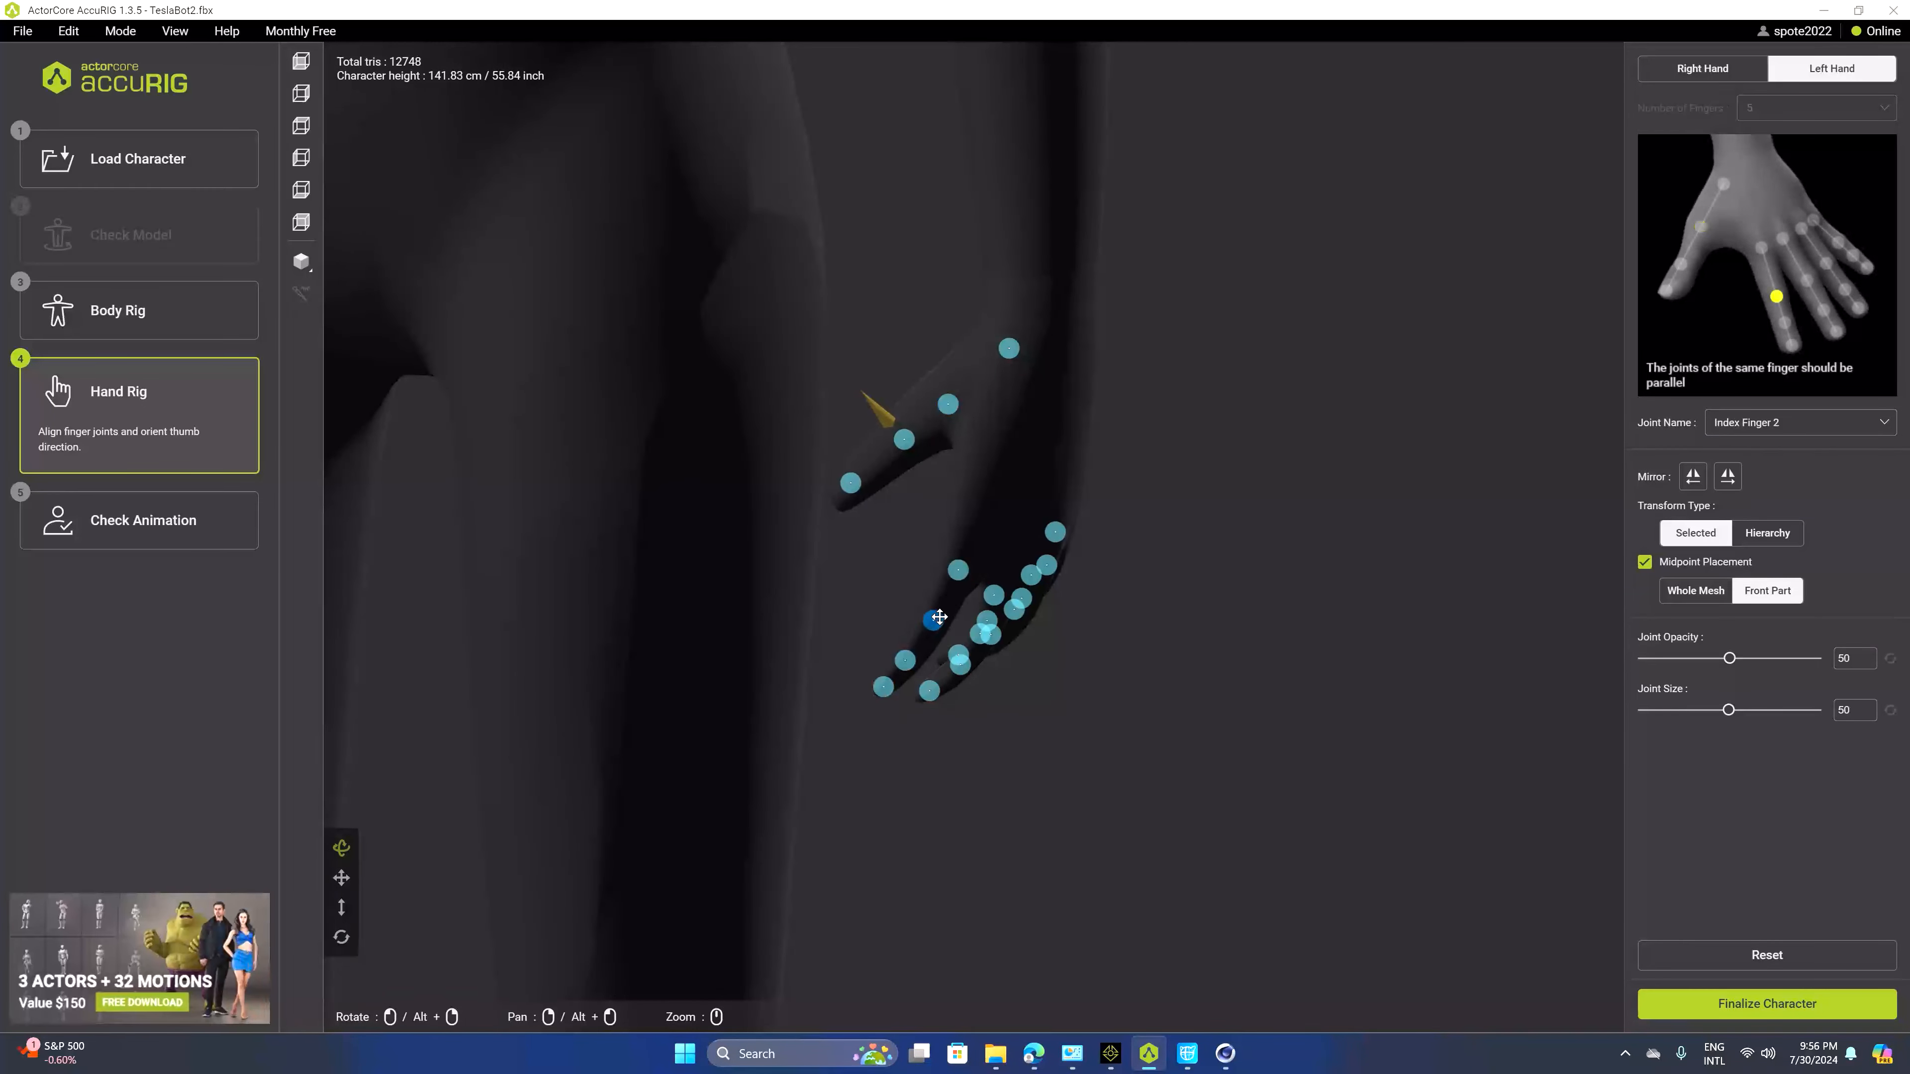
pyautogui.click(1142, 626)
pyautogui.moveTo(1141, 627); pyautogui.dragTo(1216, 606)
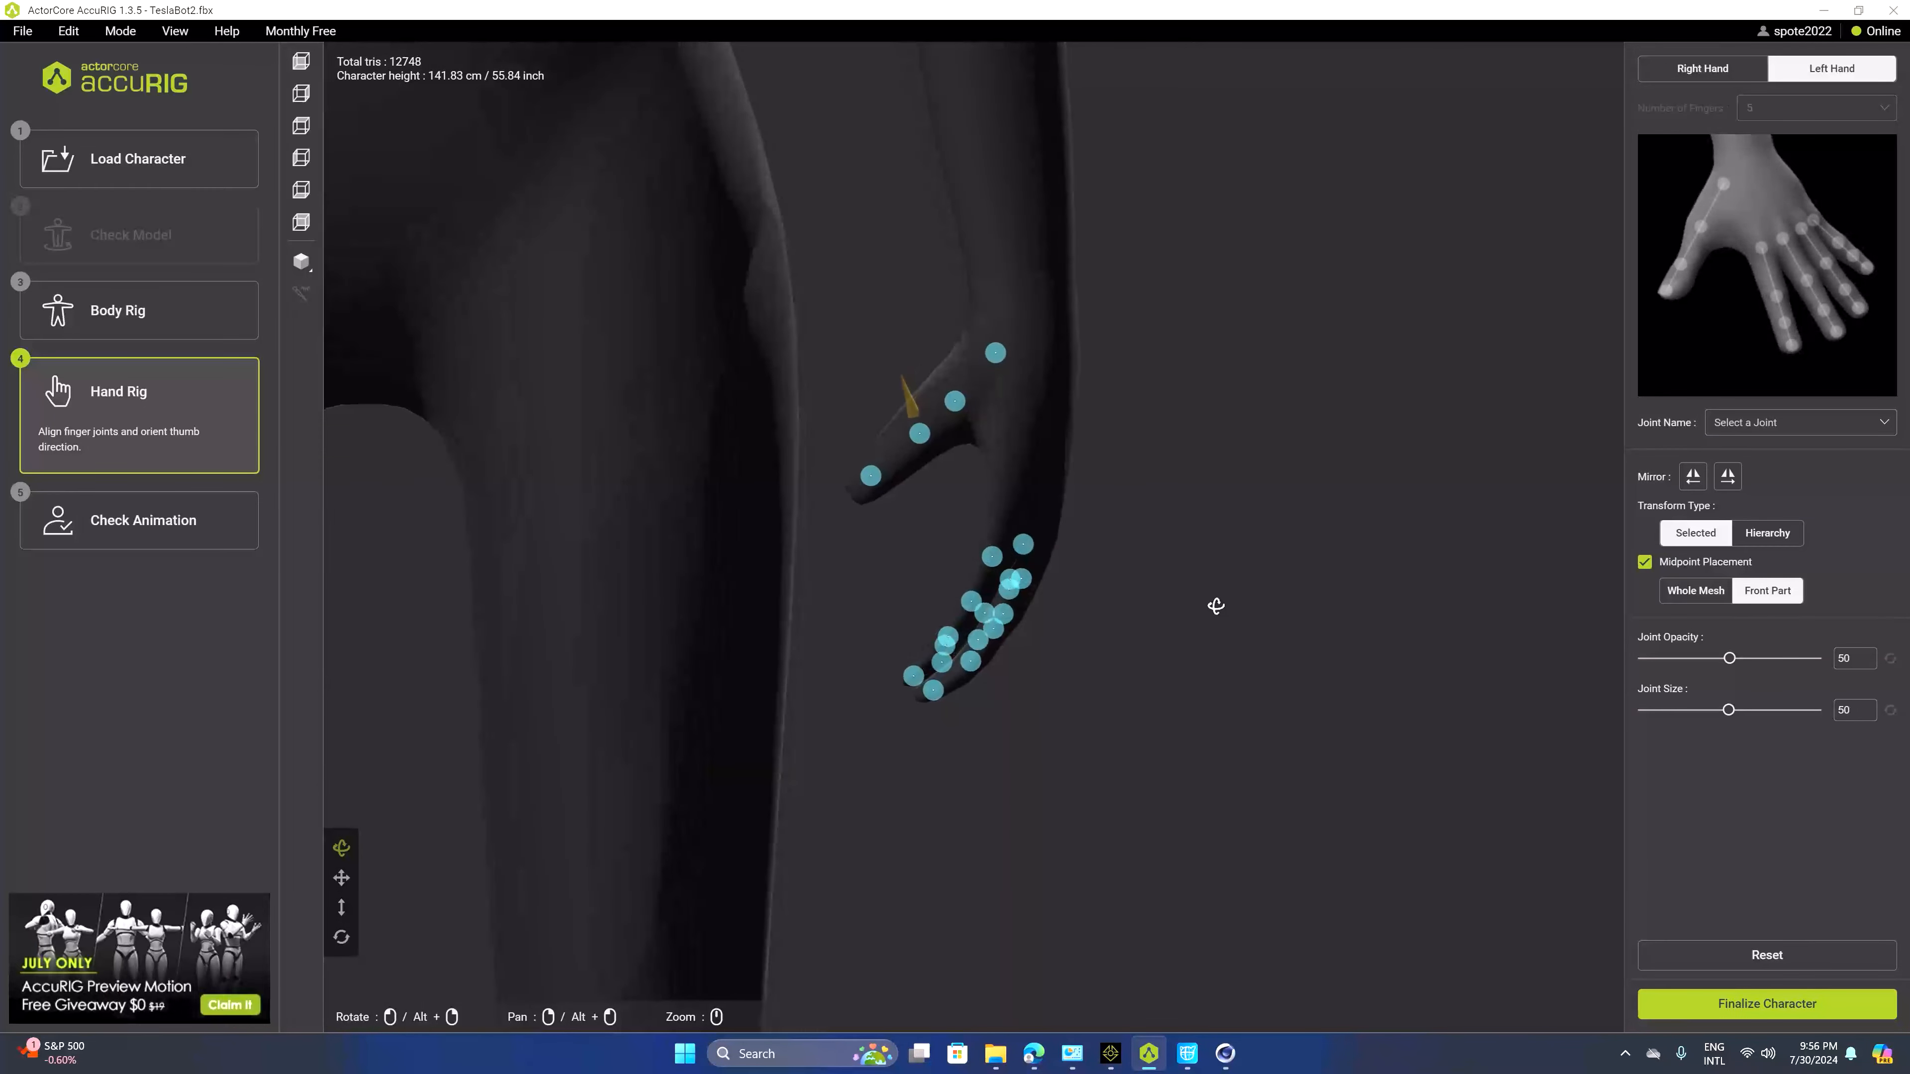
# Finalize the character and preview the first body motion
pyautogui.click(1716, 1008)
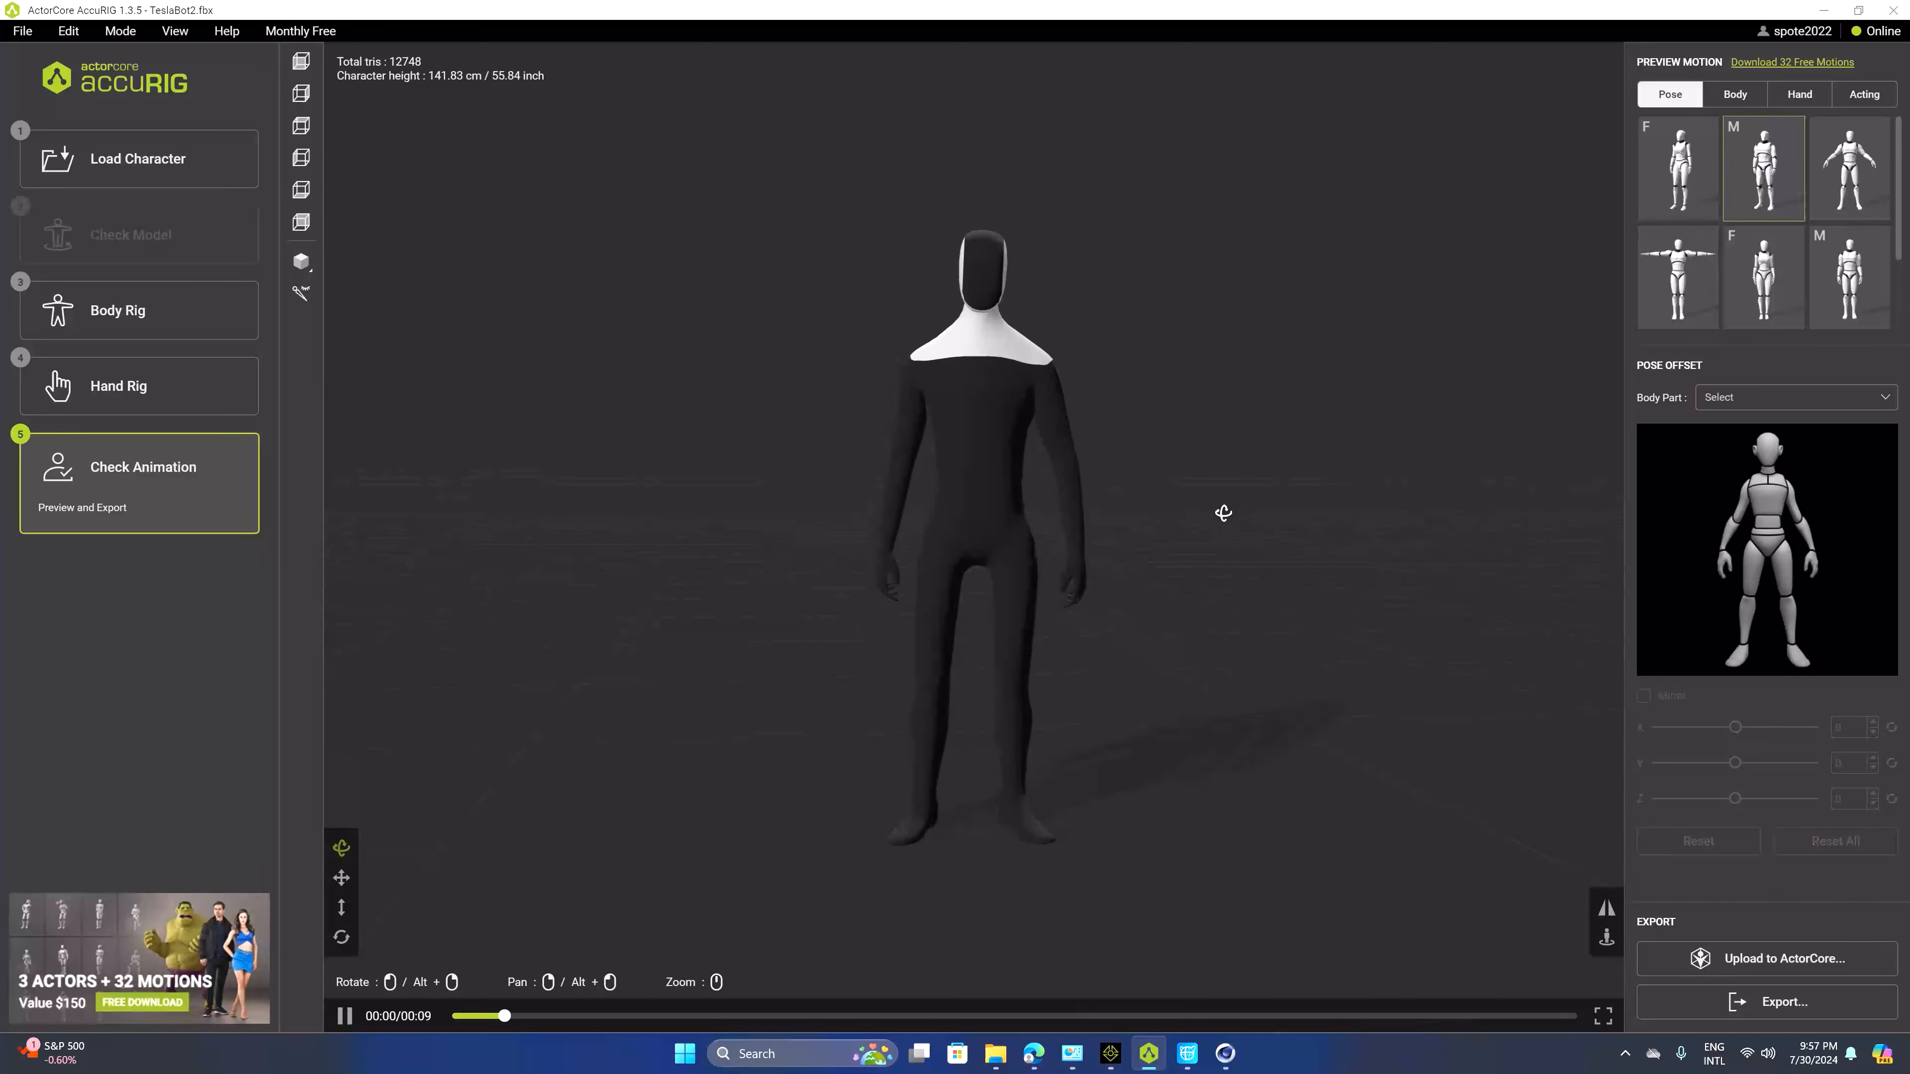
pyautogui.click(1739, 98)
pyautogui.click(1678, 196)
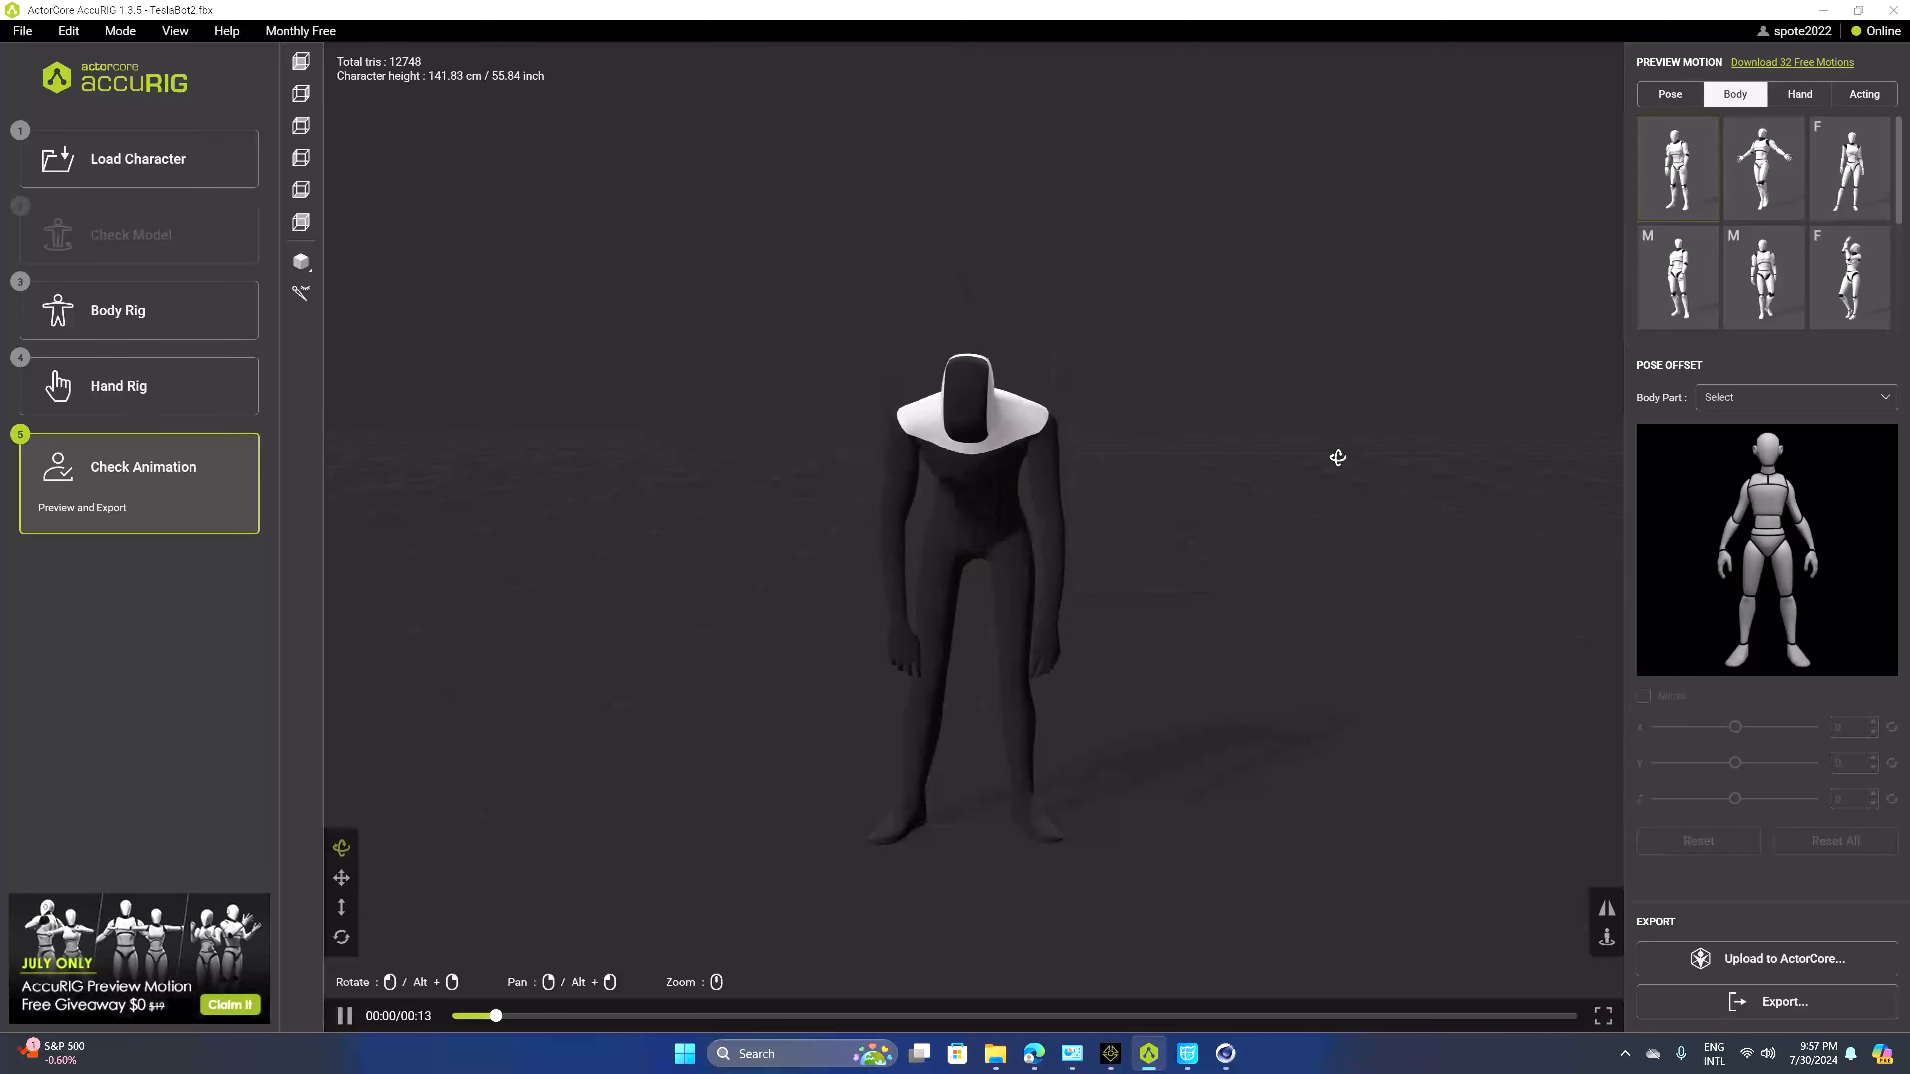
pyautogui.moveTo(1225, 585); pyautogui.dragTo(1331, 610)
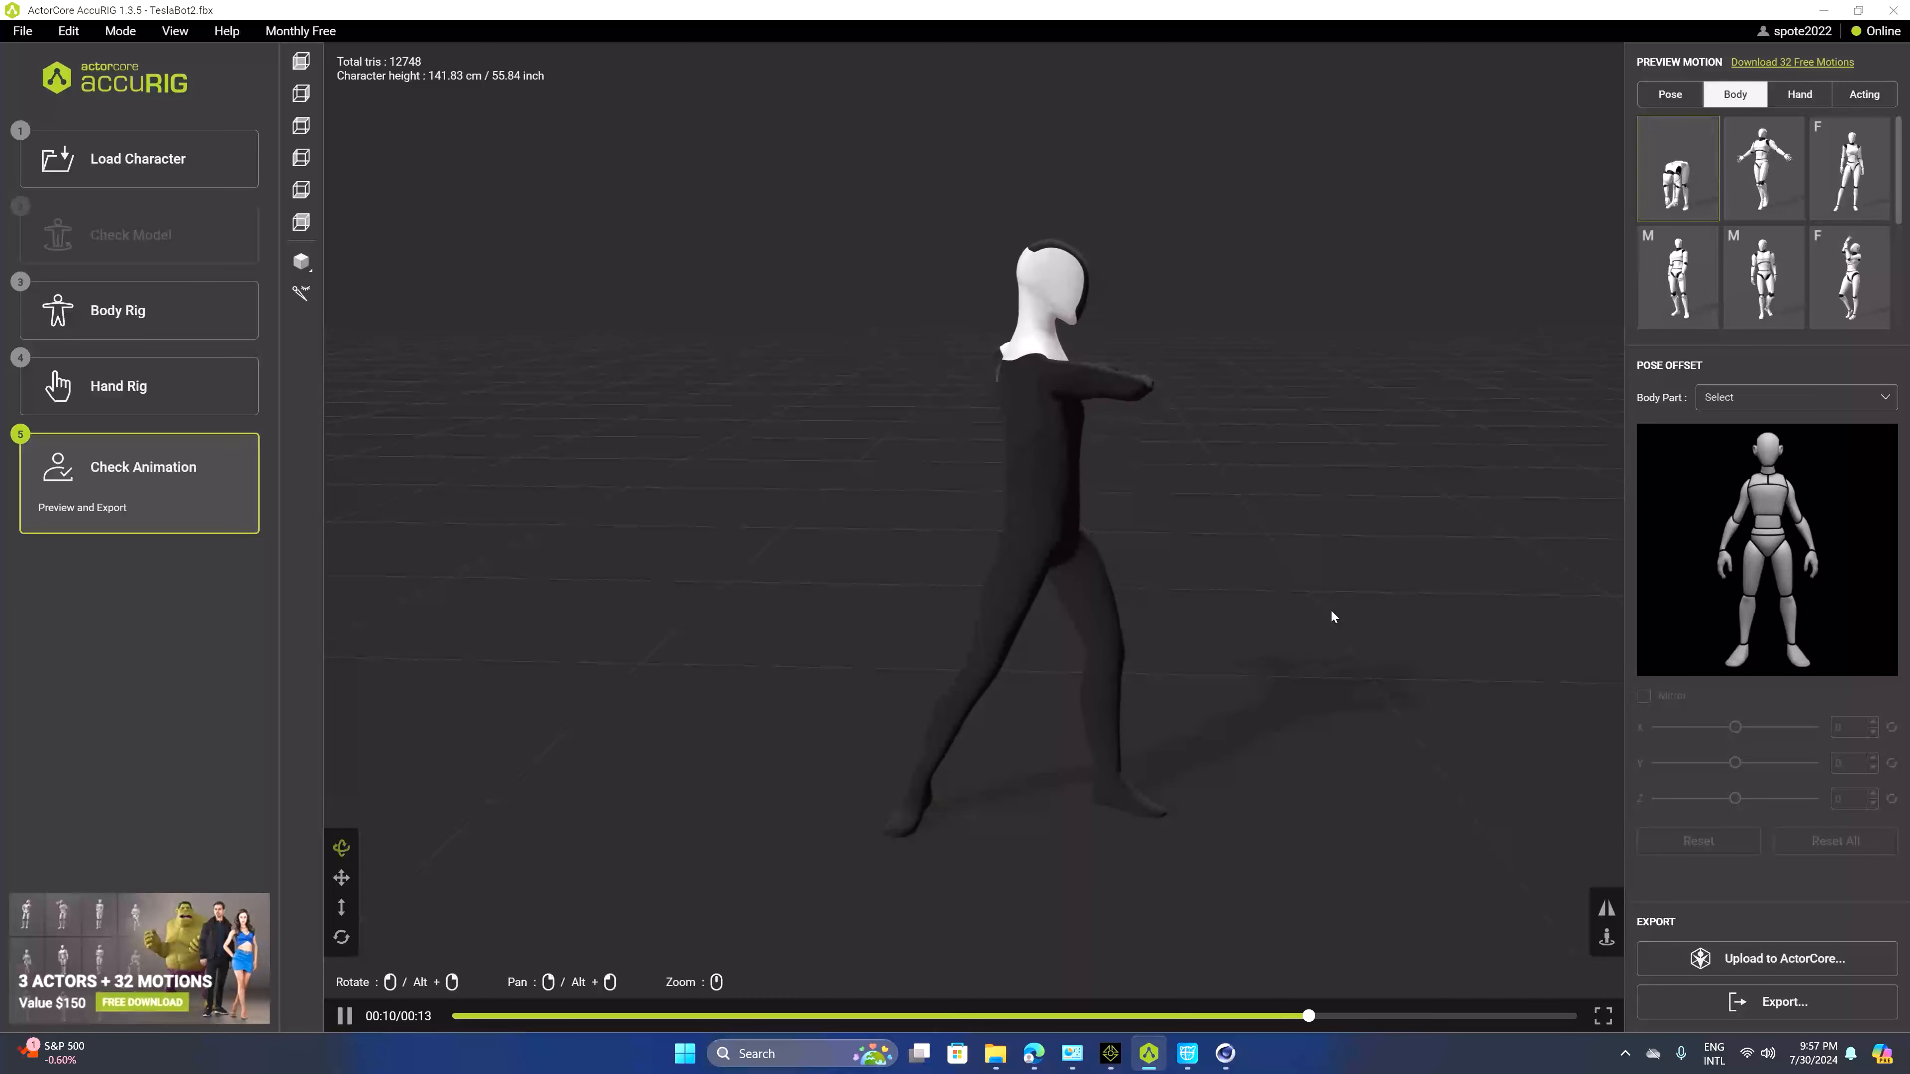
# Preview hand motions on the rigged character from different angles
pyautogui.click(1804, 95)
pyautogui.click(1673, 197)
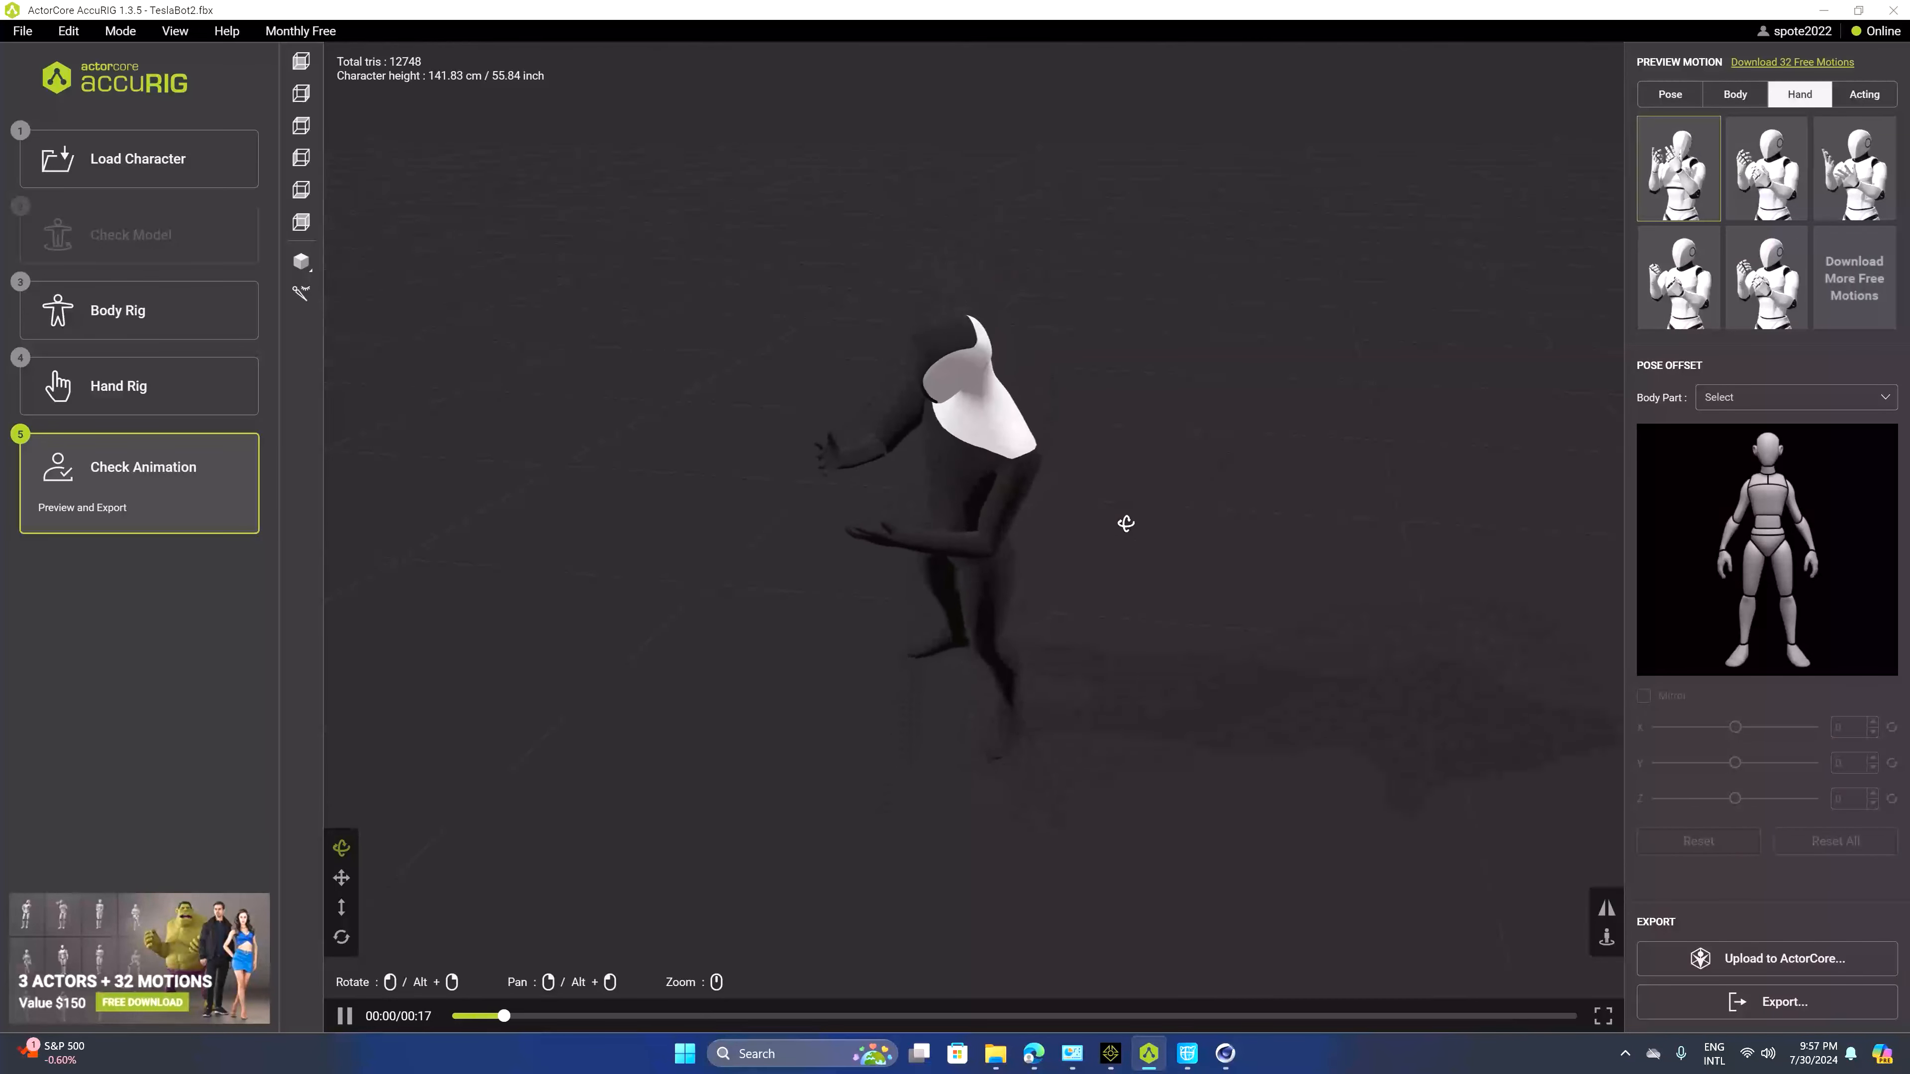
pyautogui.moveTo(865, 415); pyautogui.dragTo(1327, 410)
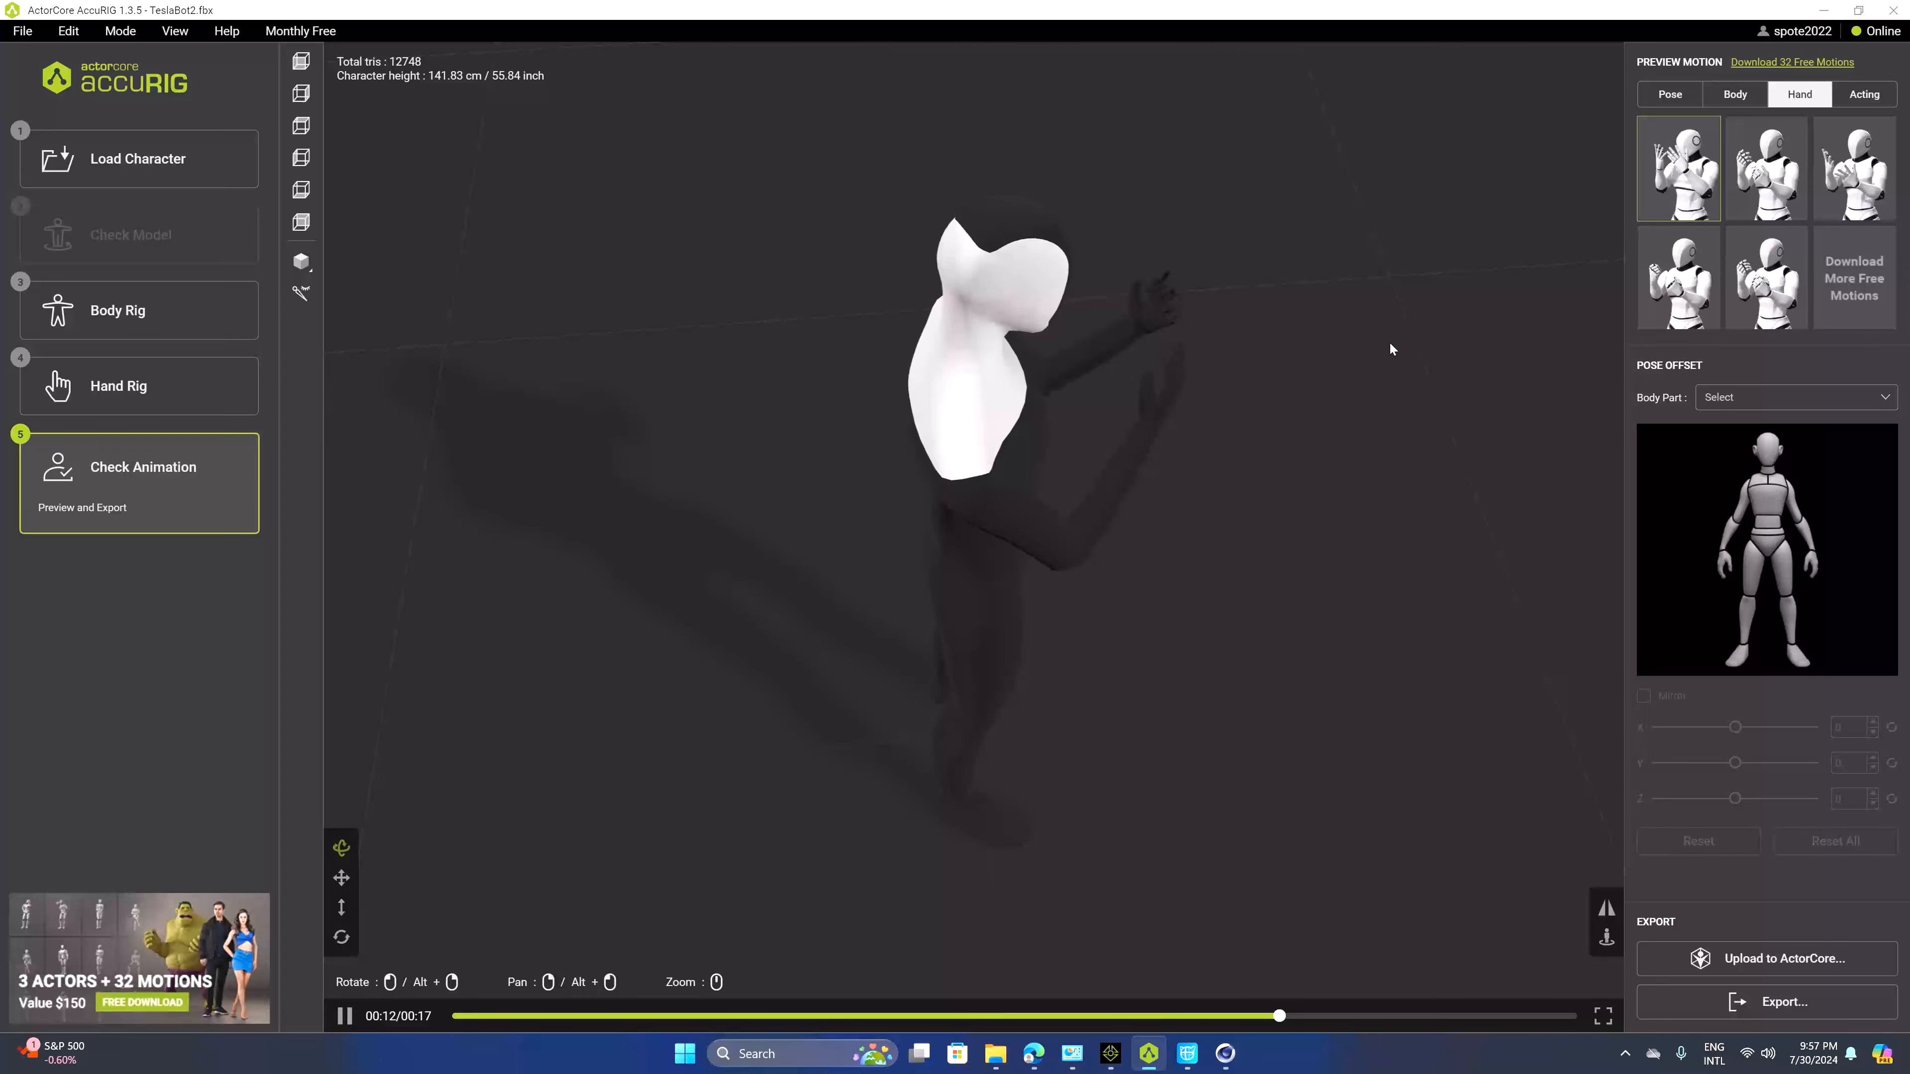
pyautogui.click(1682, 300)
pyautogui.moveTo(1278, 378); pyautogui.dragTo(987, 393)
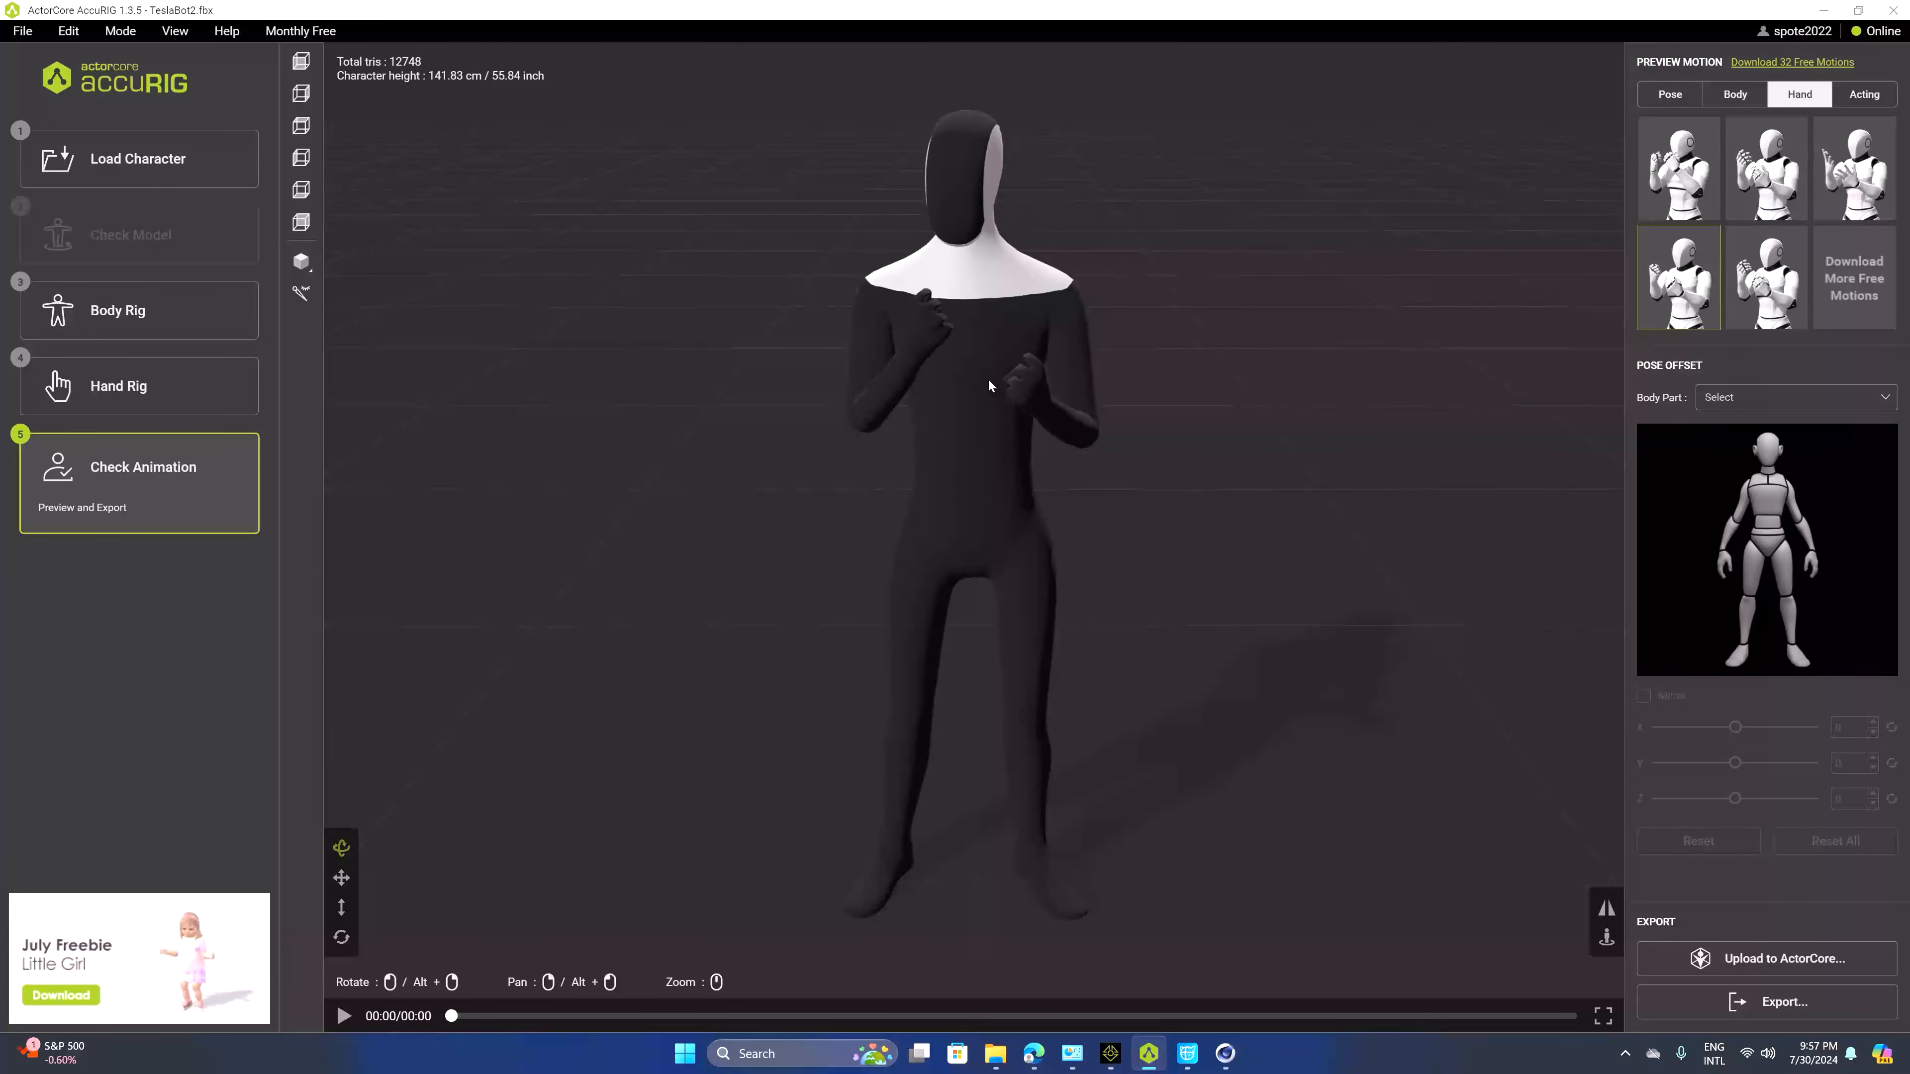
pyautogui.scroll(-5, 989, 376)
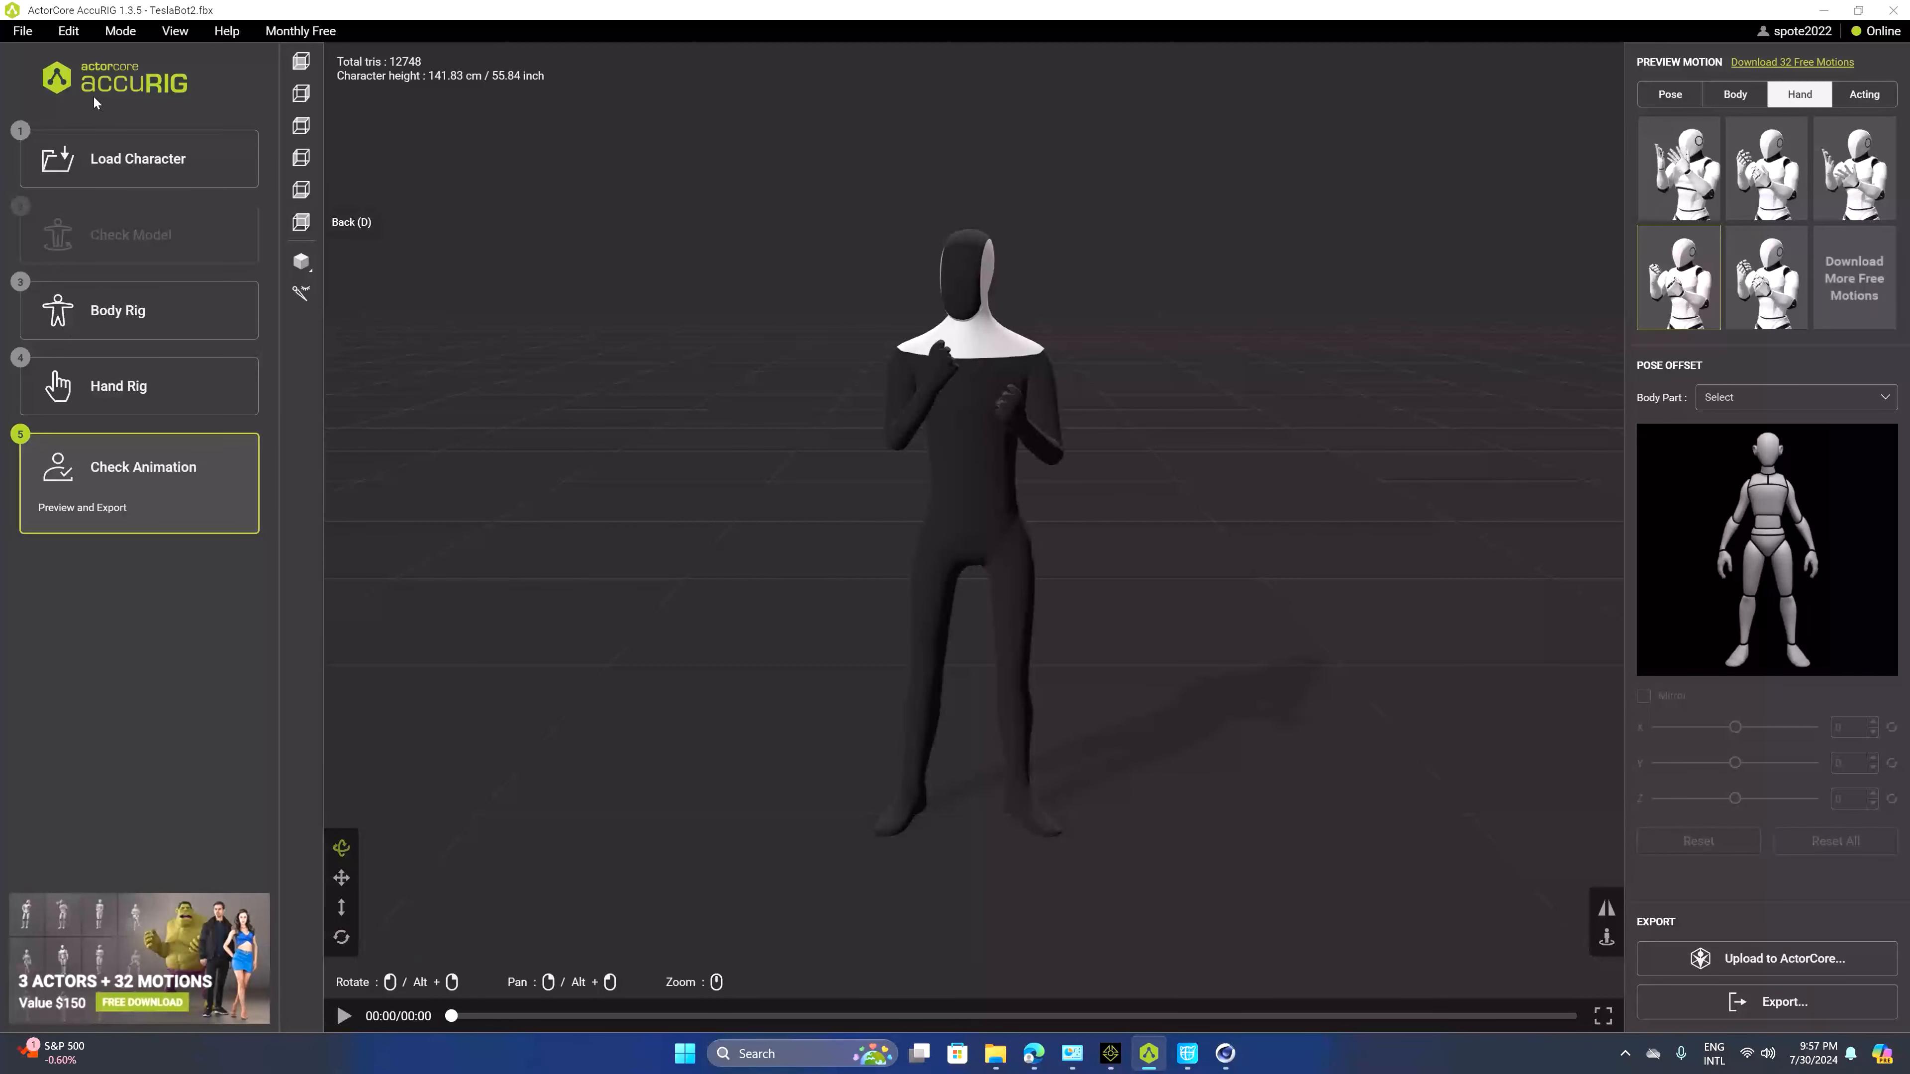
# Save the character as an iAvatar named TeslaBot in the Tesla iclone folder, replacing the existing file
pyautogui.click(1743, 1002)
pyautogui.click(1007, 568)
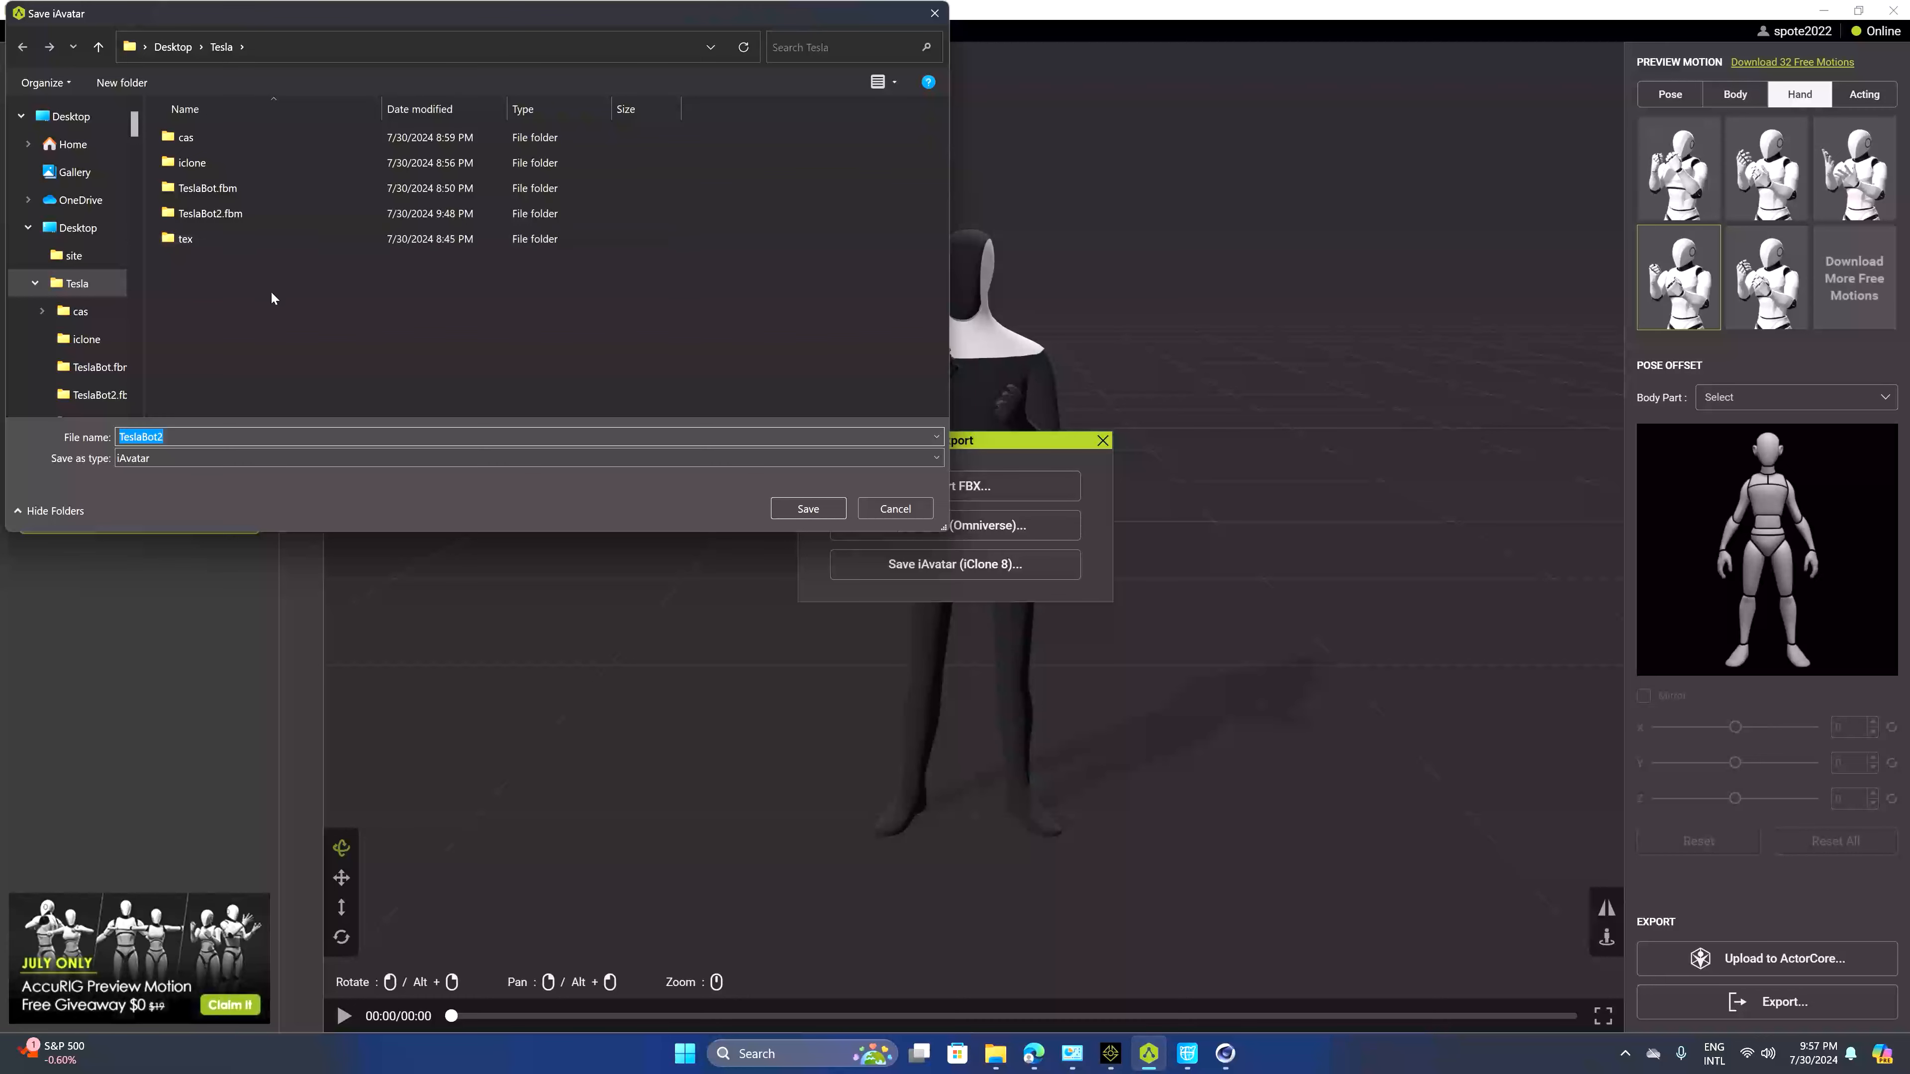
pyautogui.doubleClick(259, 166)
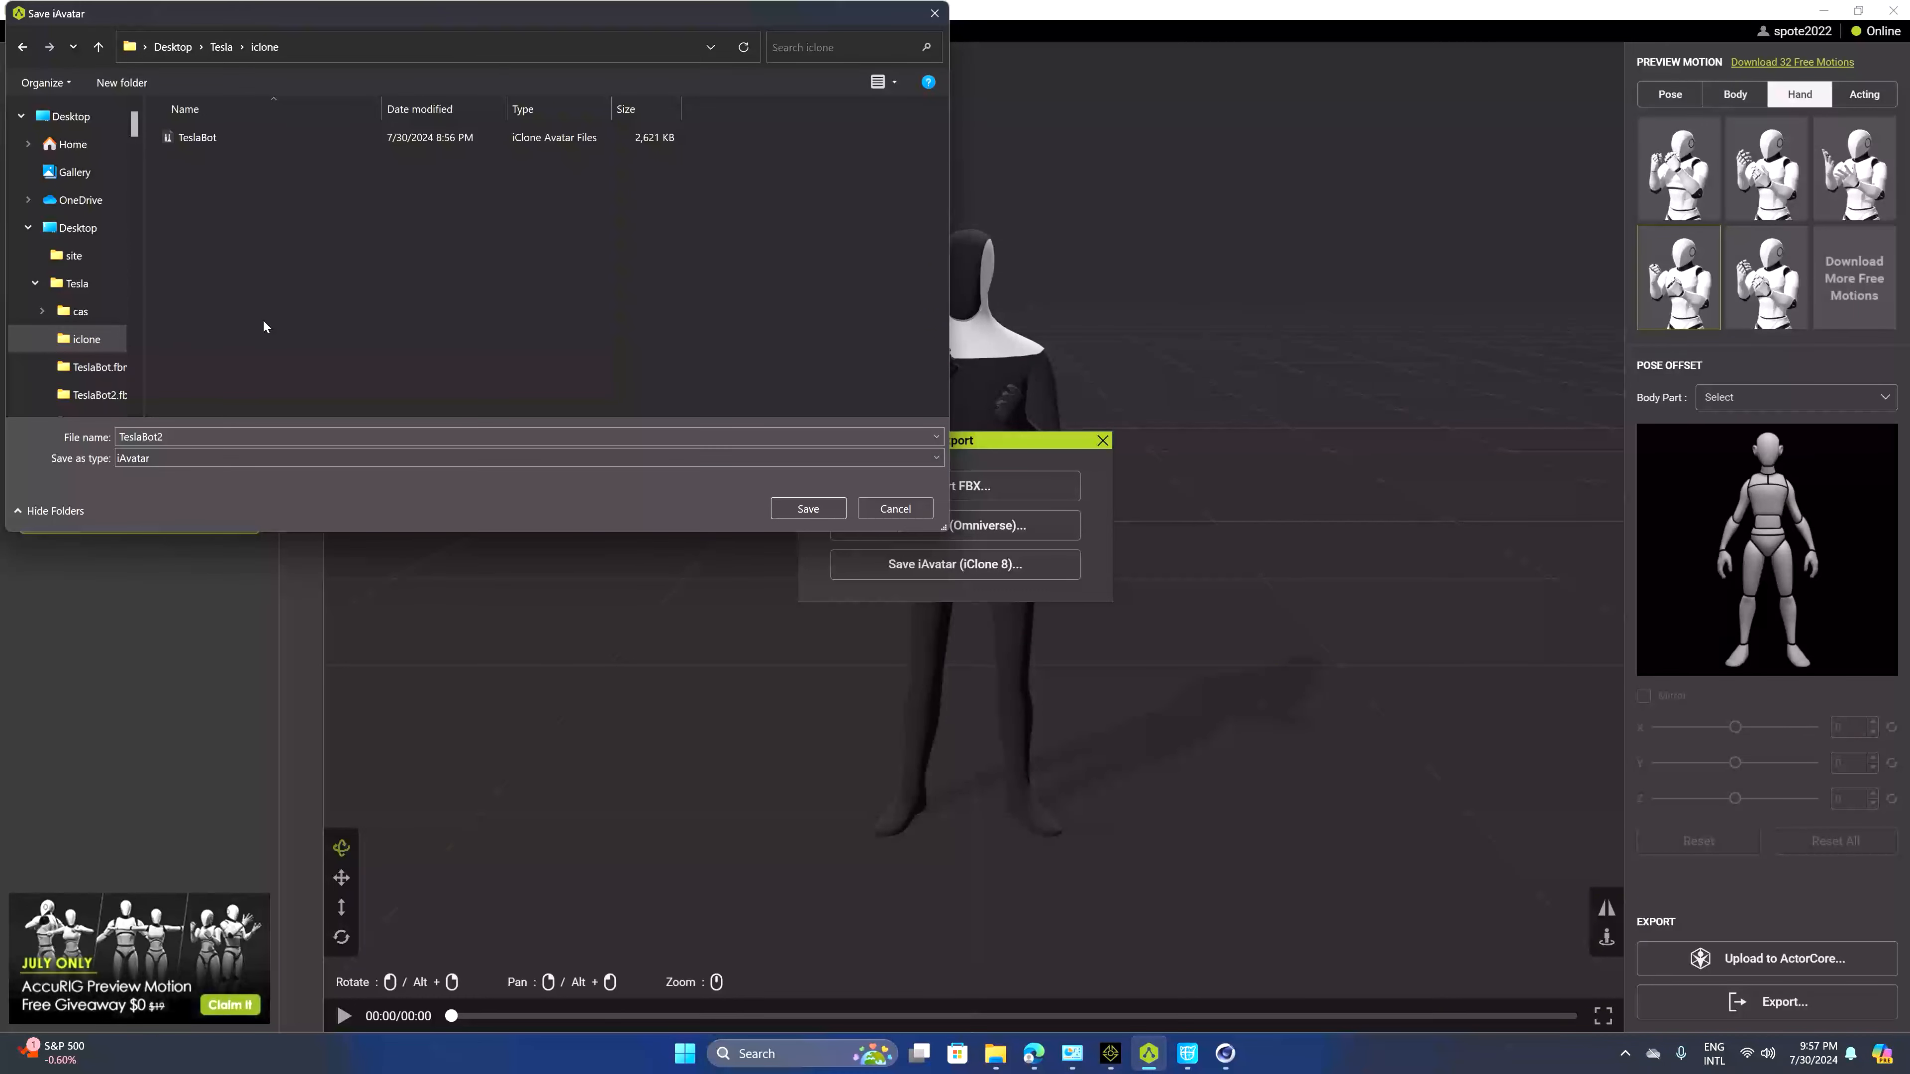
pyautogui.click(231, 138)
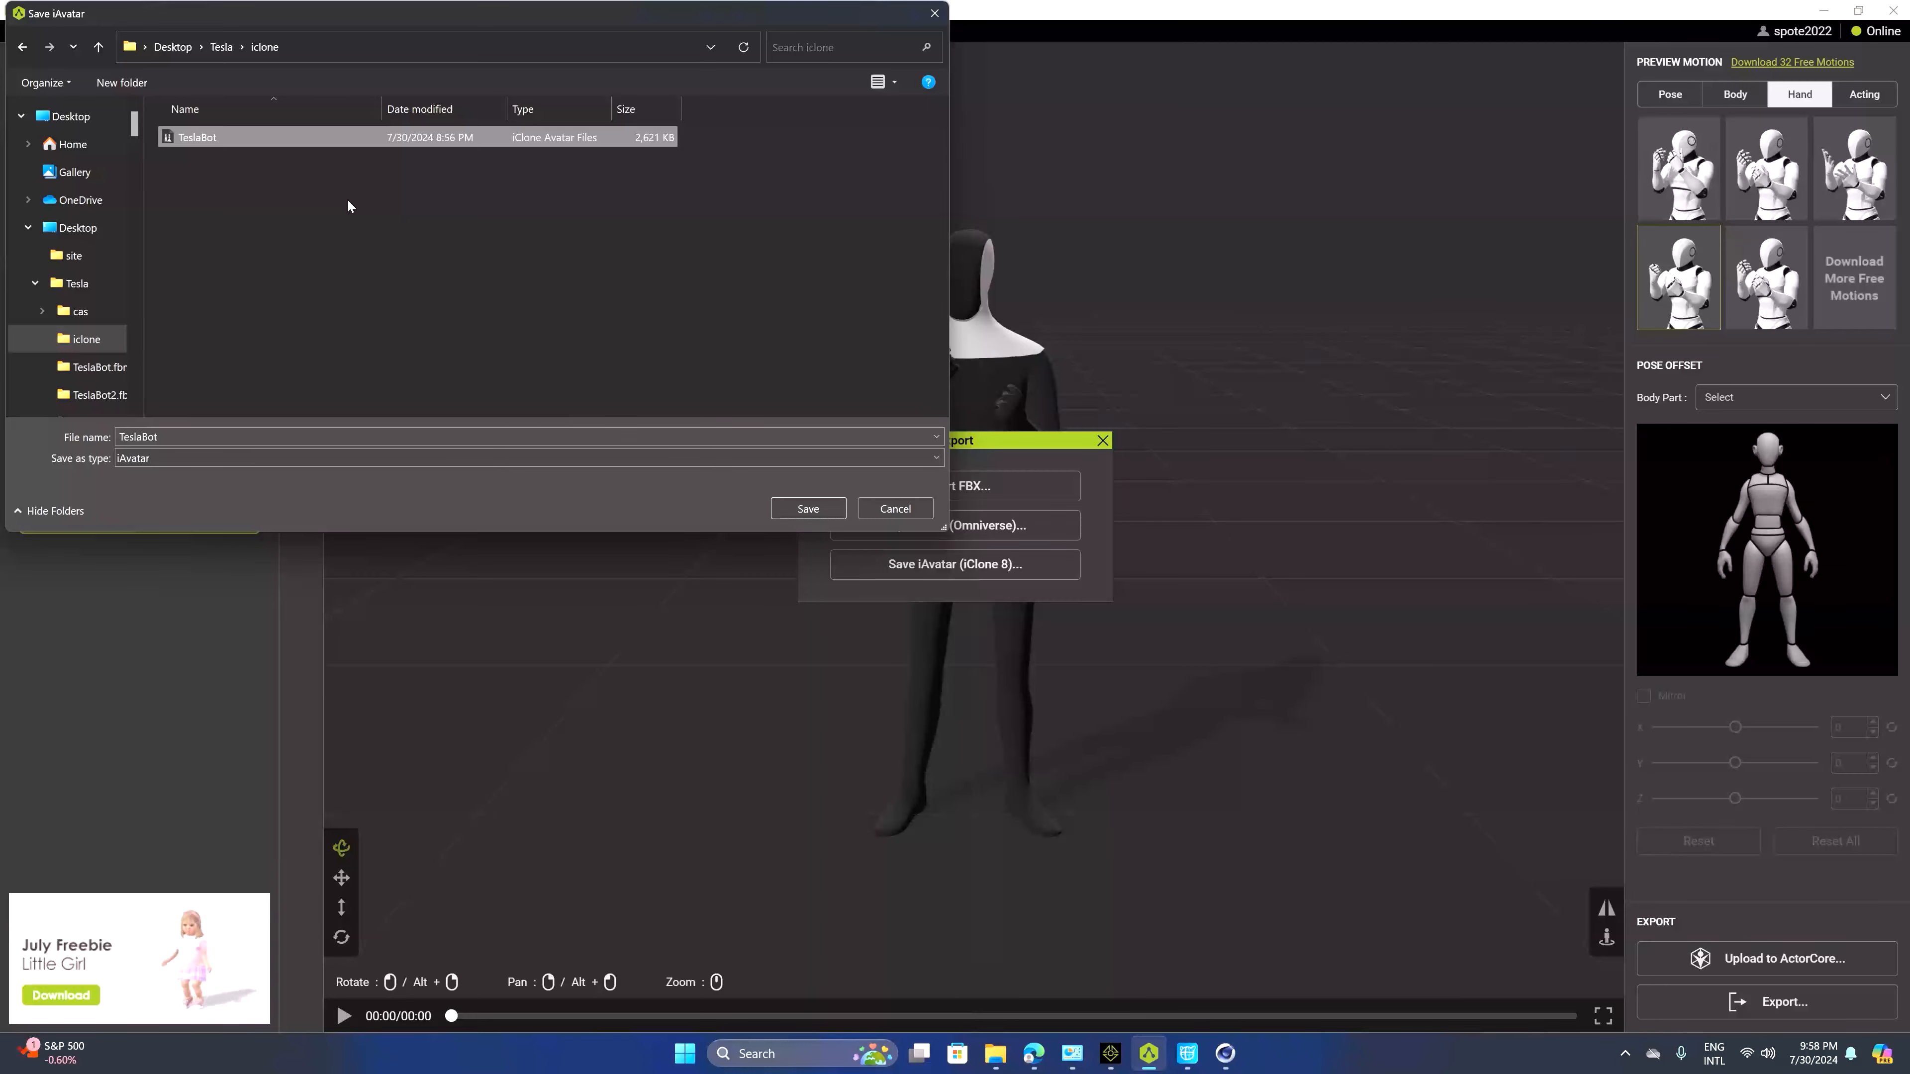
pyautogui.click(808, 510)
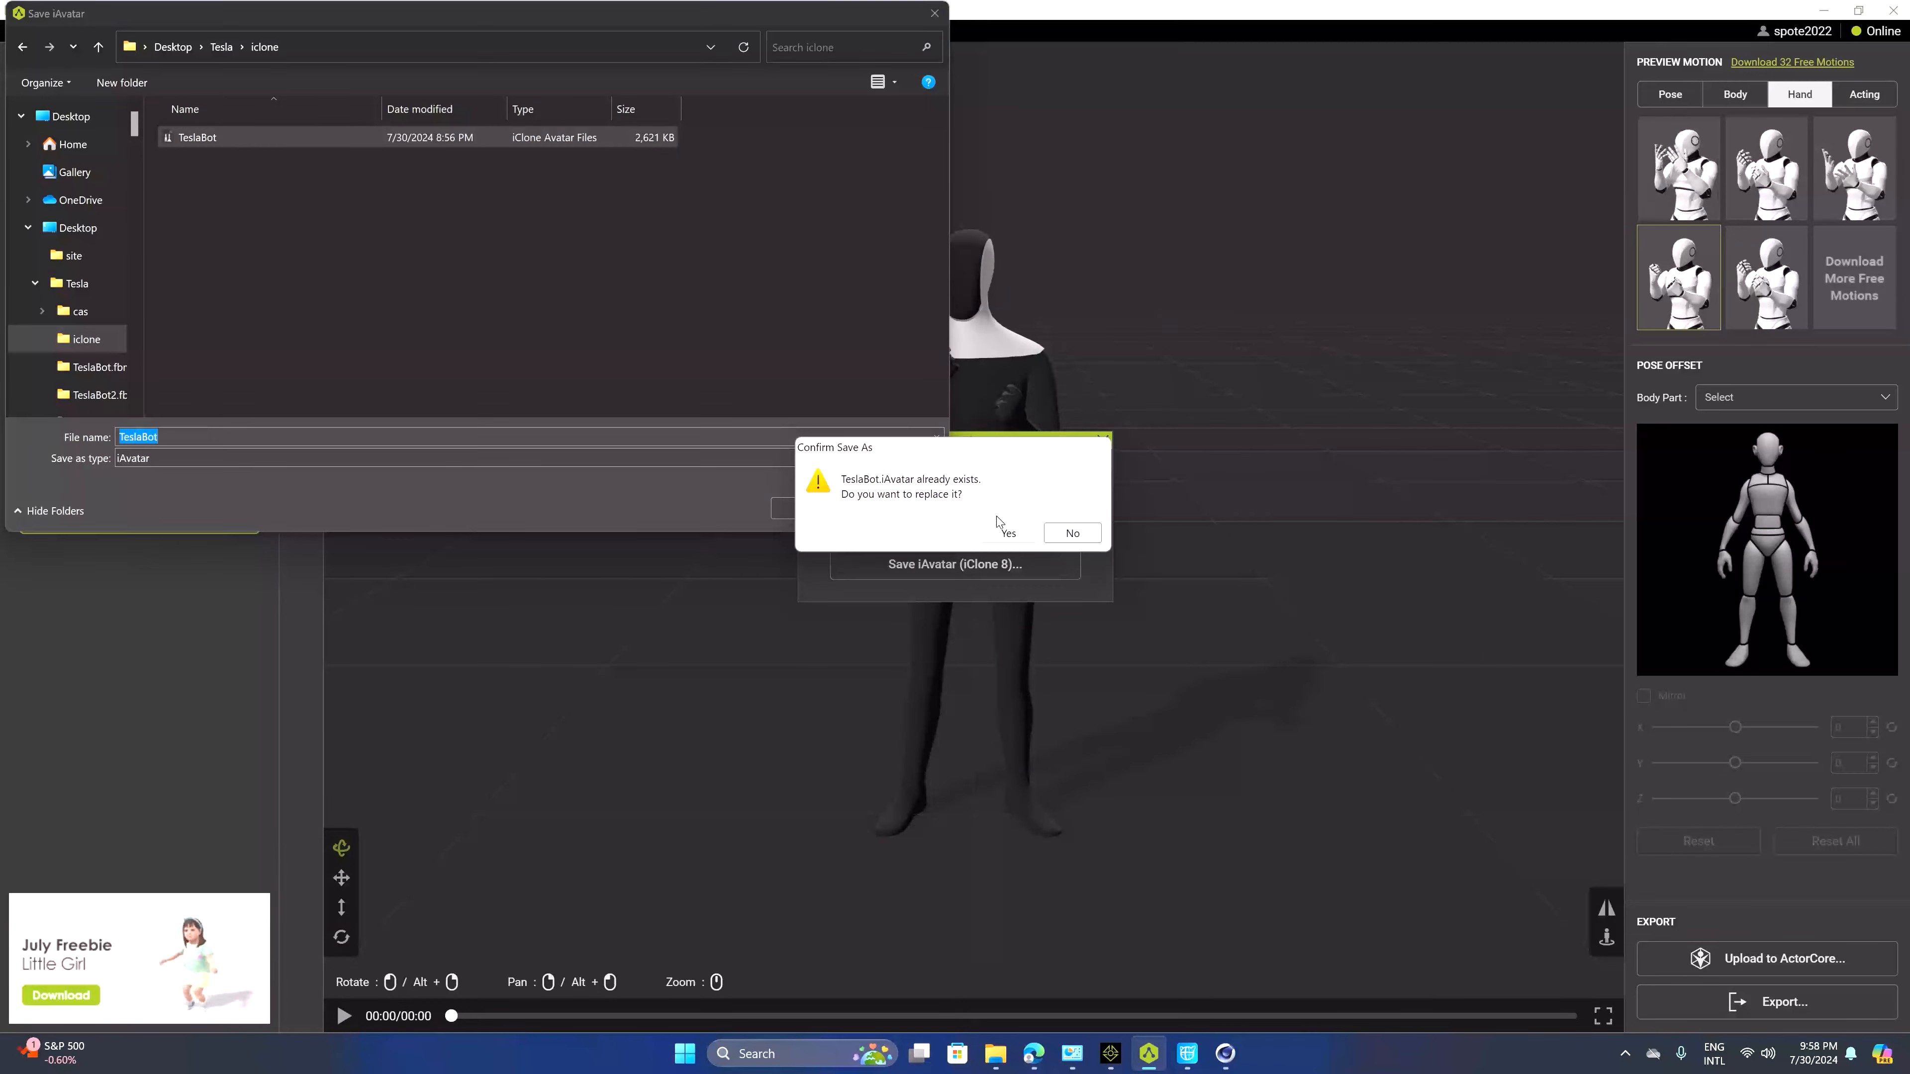
pyautogui.click(1015, 527)
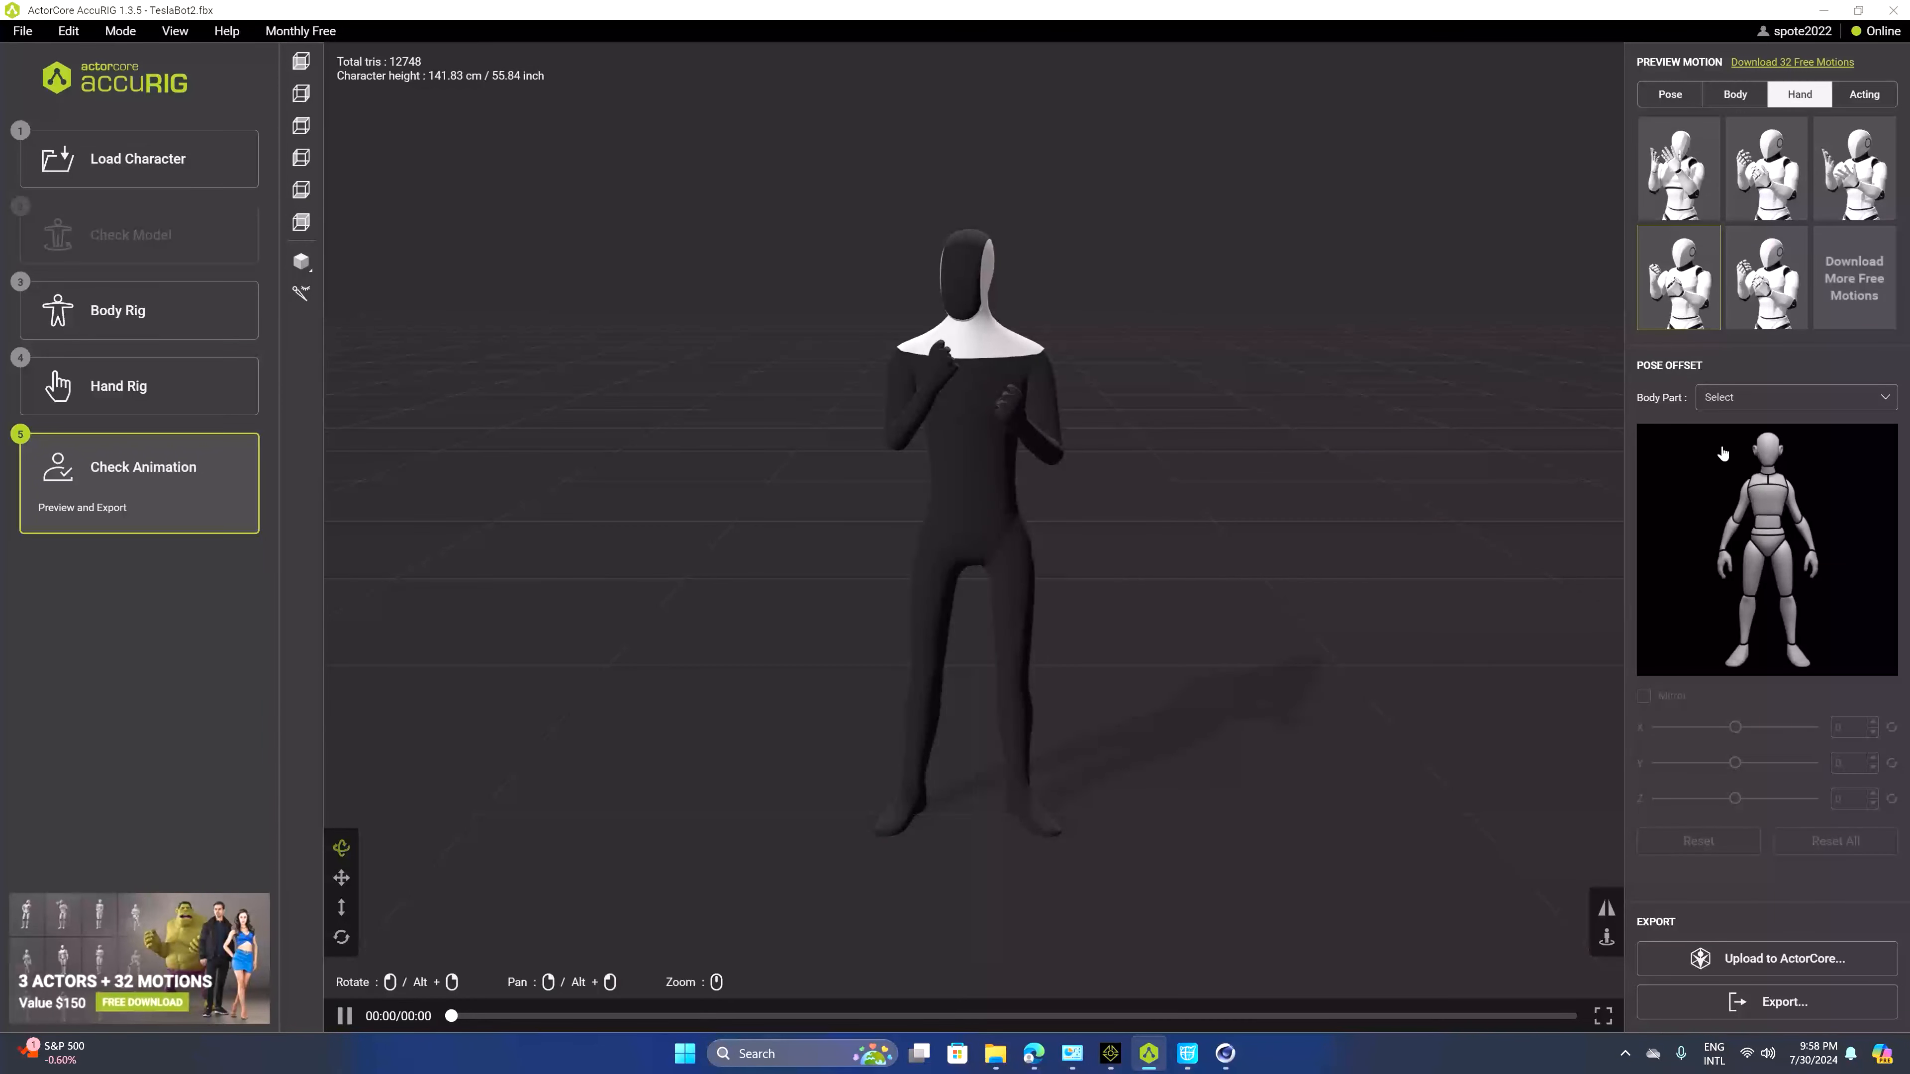
# Start an FBX export with 3ds Max as the target application, original texture size and embedded textures
pyautogui.click(1774, 1001)
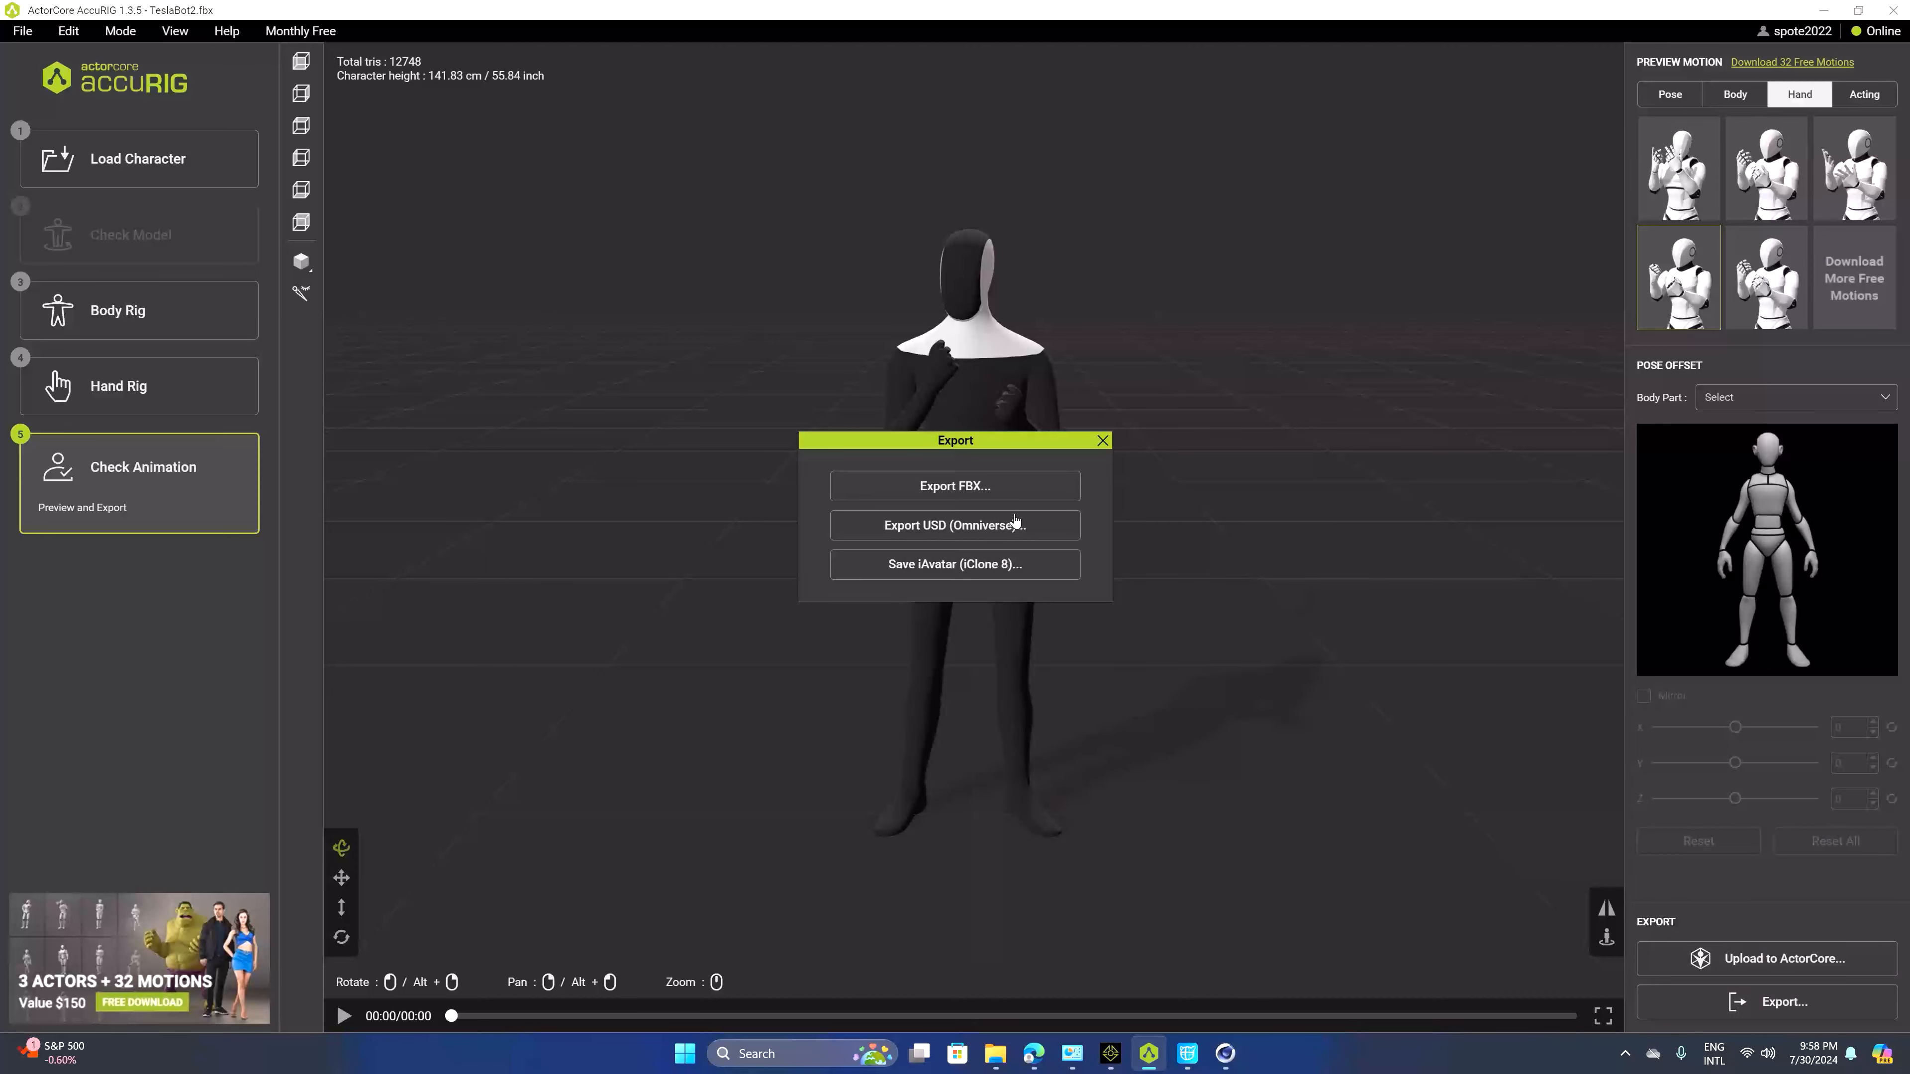
pyautogui.click(955, 486)
pyautogui.click(951, 380)
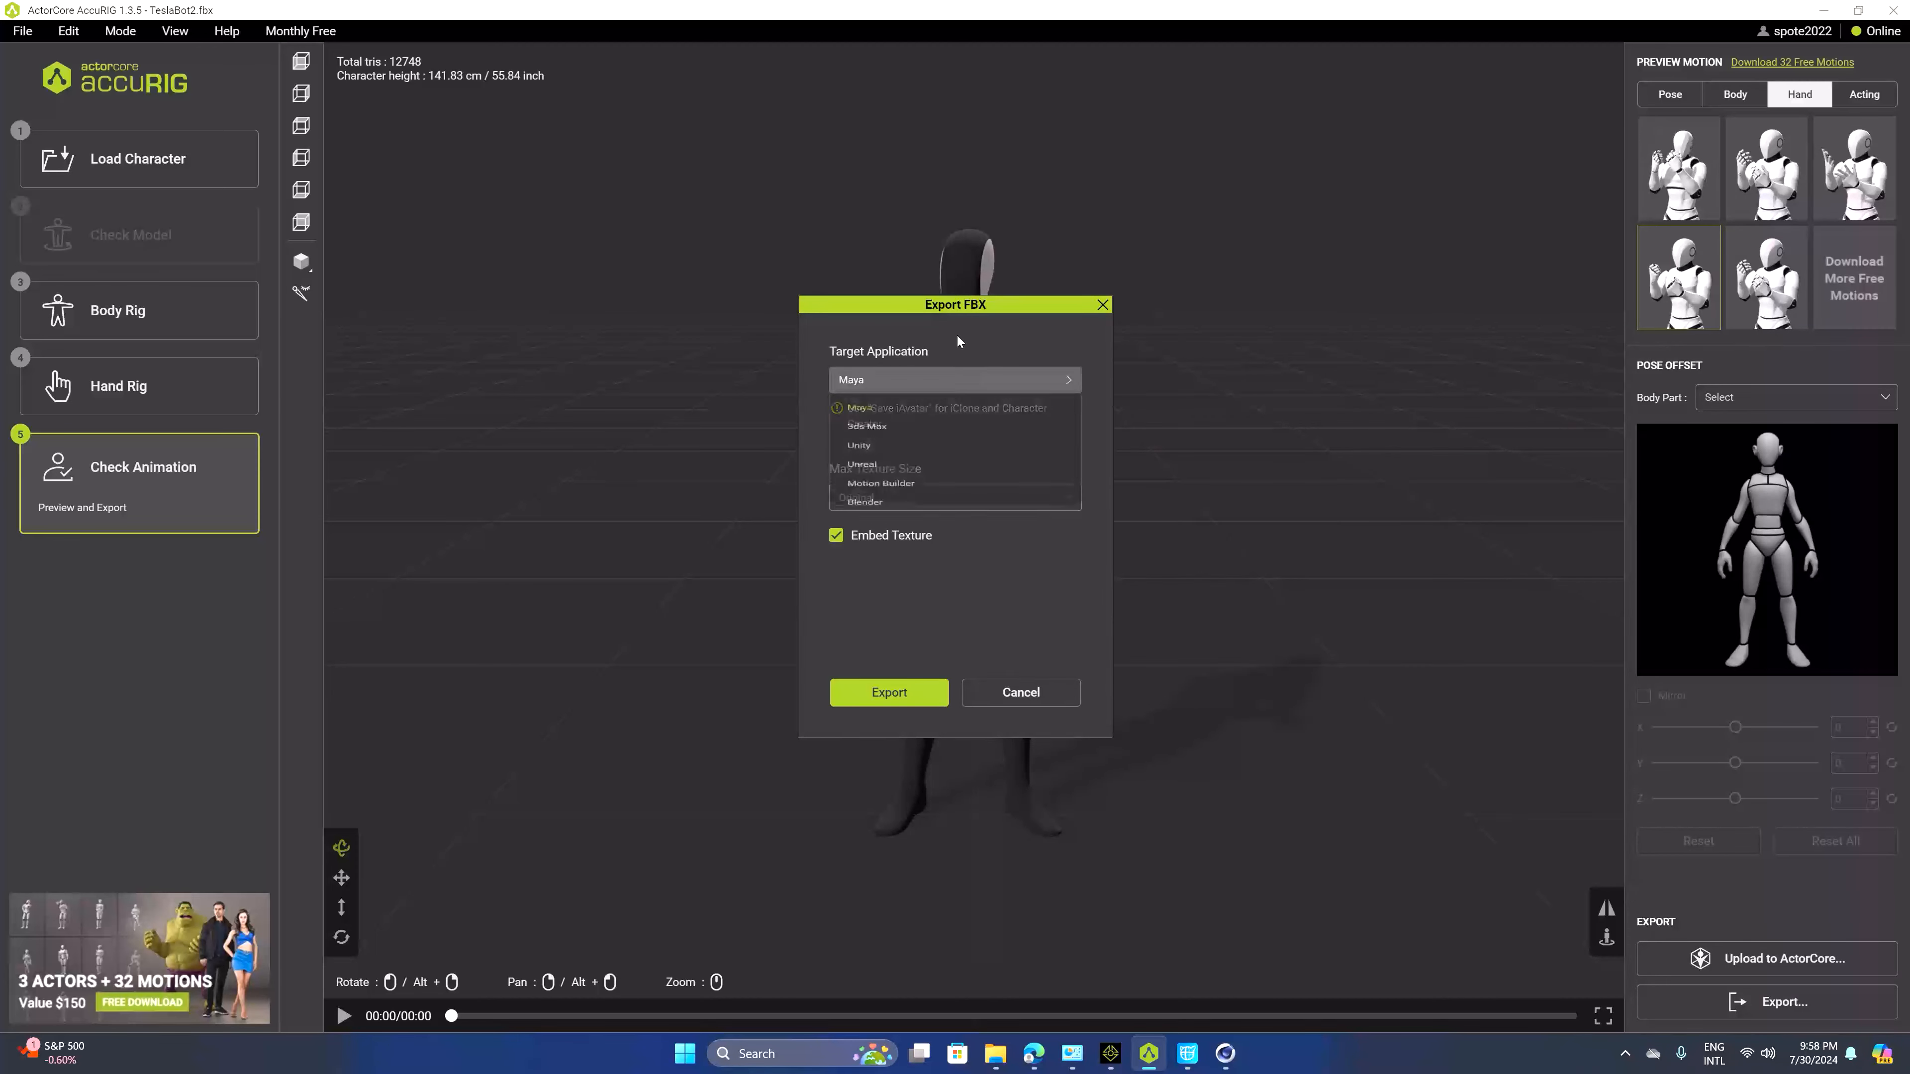
pyautogui.click(958, 437)
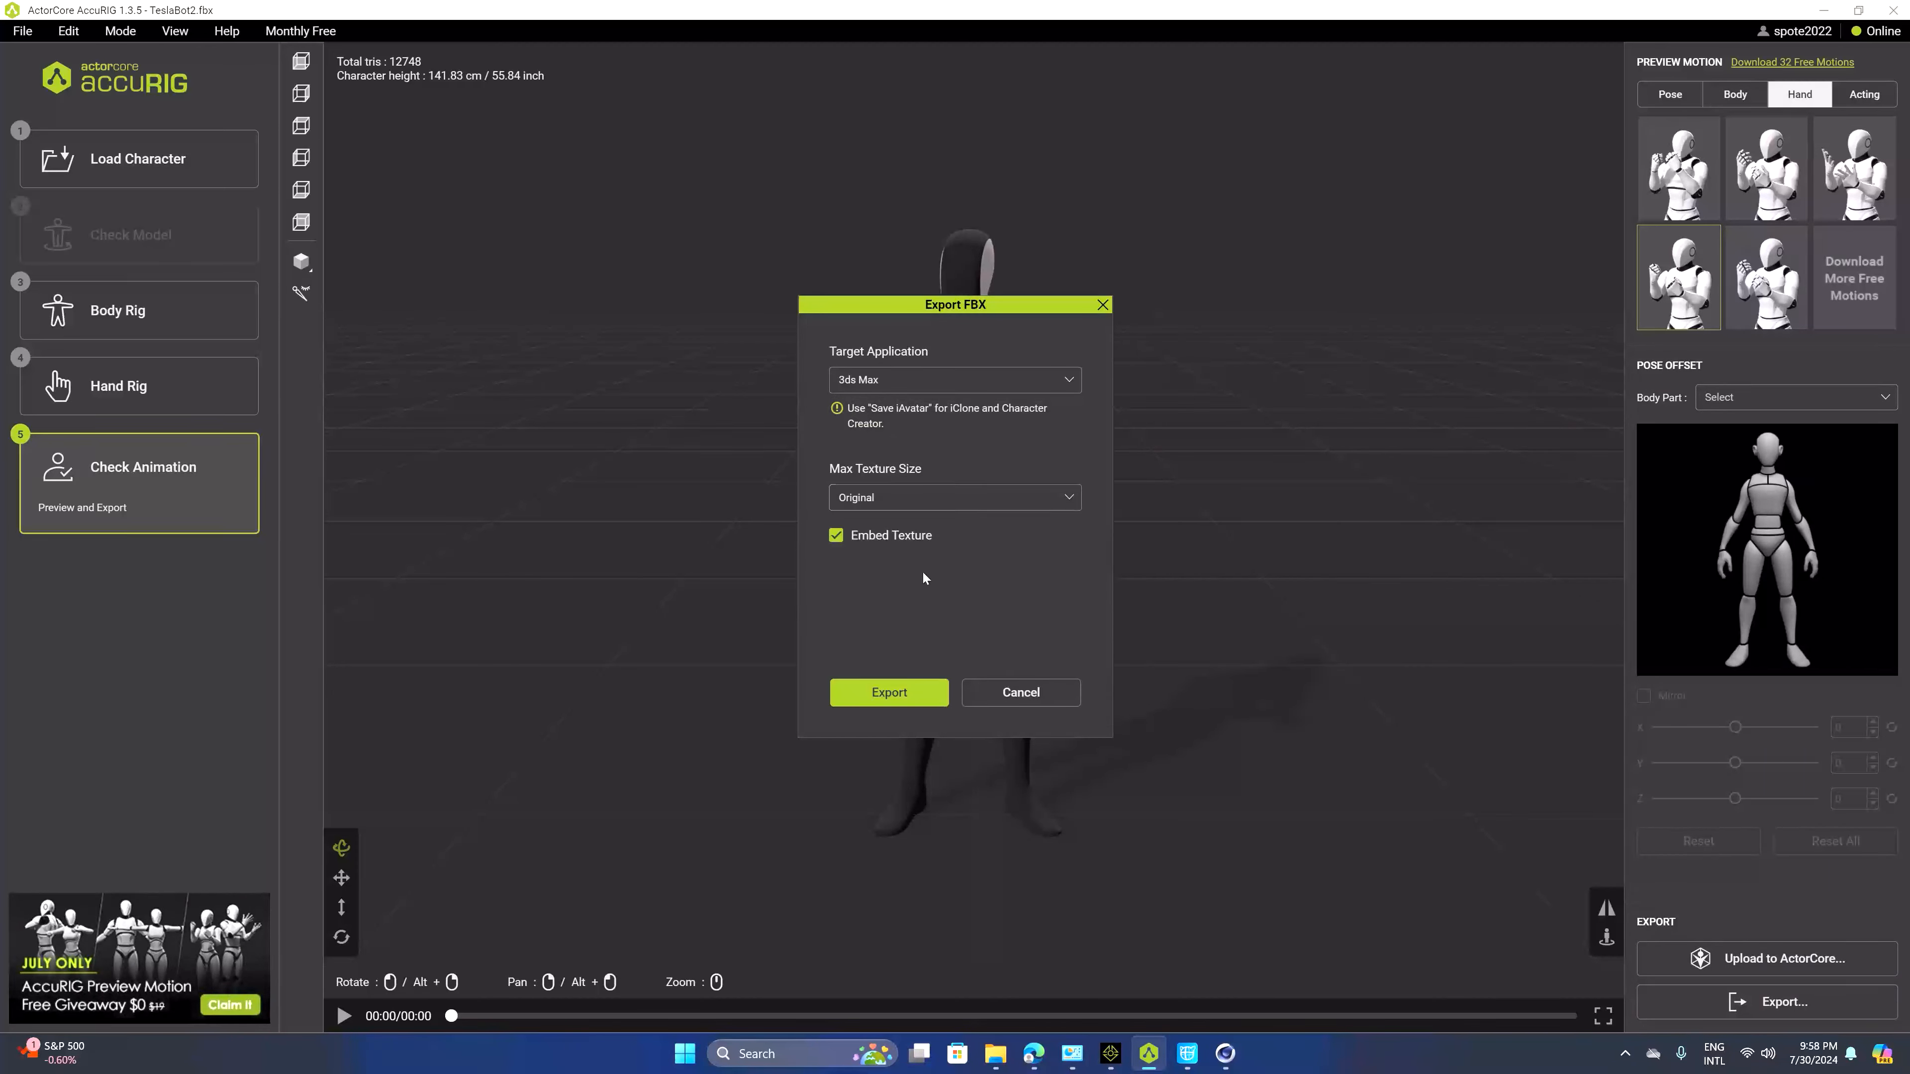
pyautogui.click(920, 707)
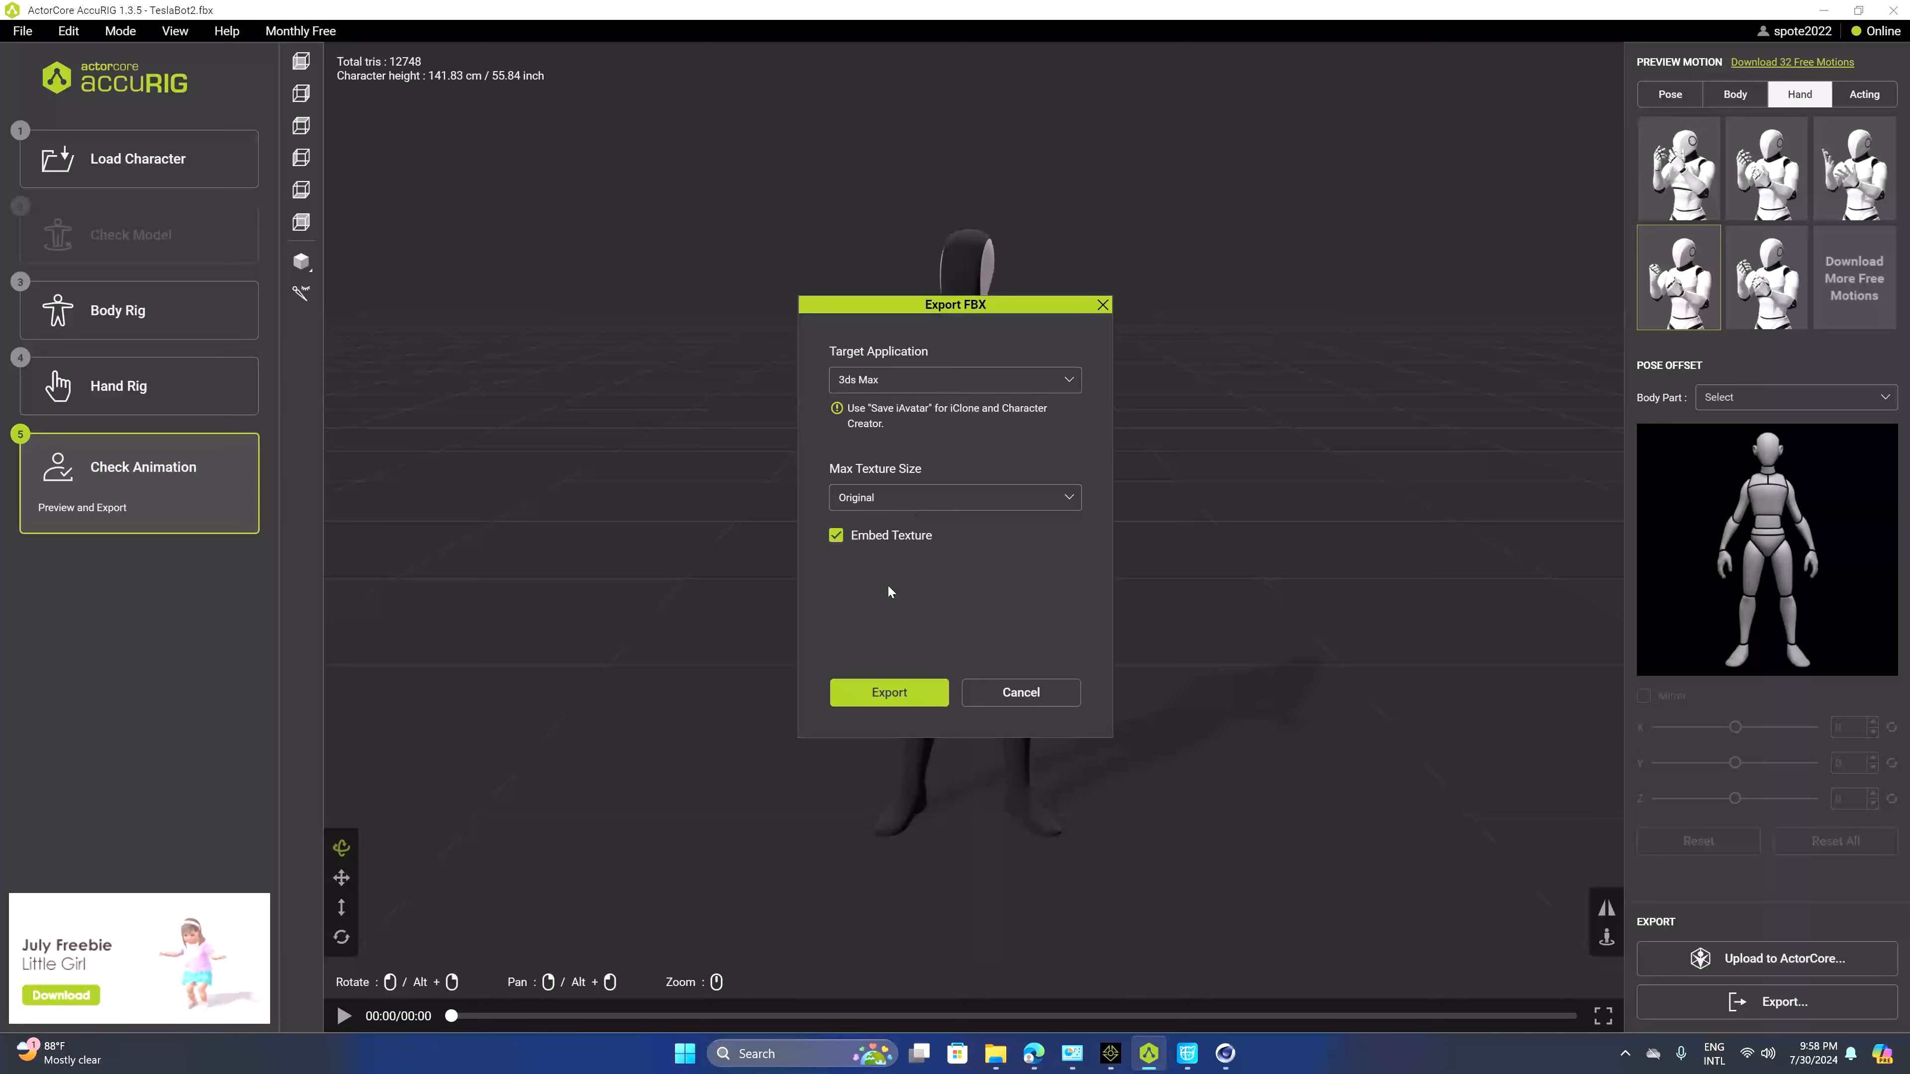
pyautogui.click(922, 686)
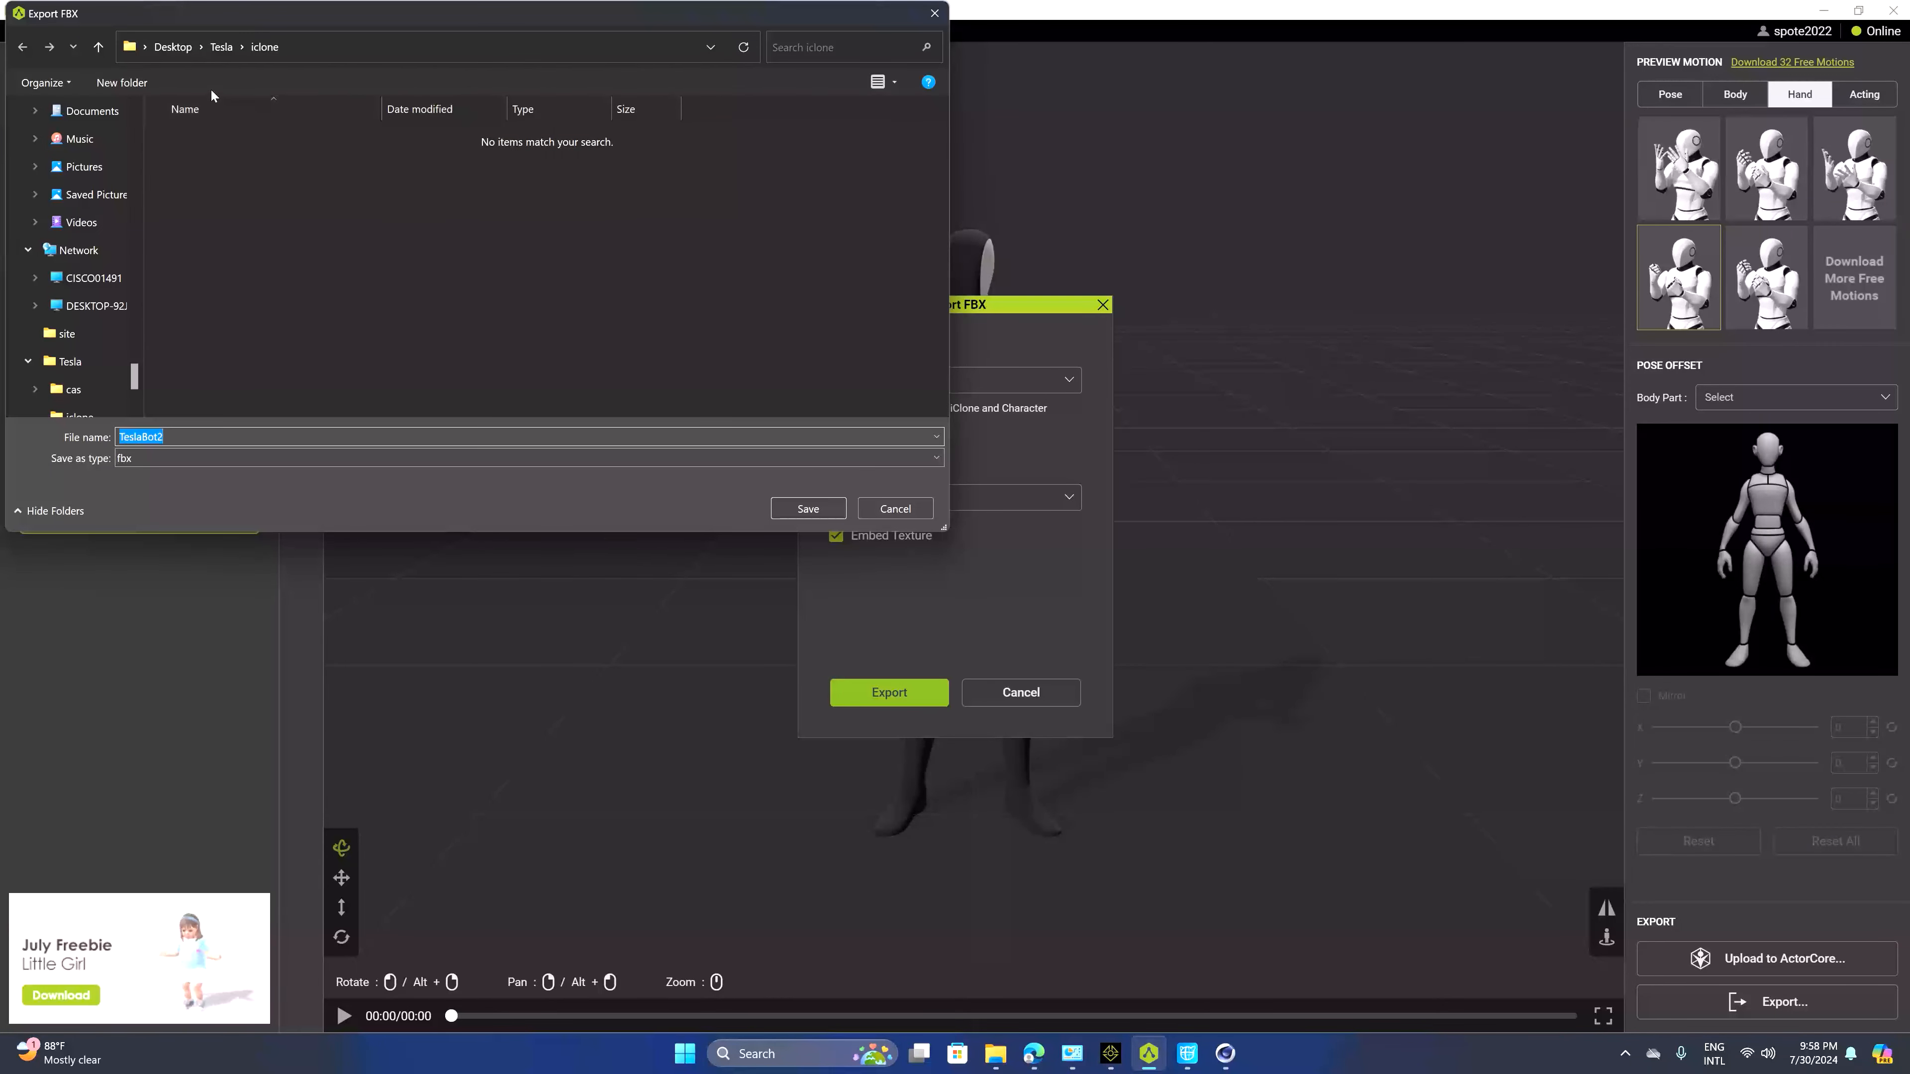
# Save the FBX in the Tesla folder under a new file name based on TeslaBot.fbx
pyautogui.click(226, 48)
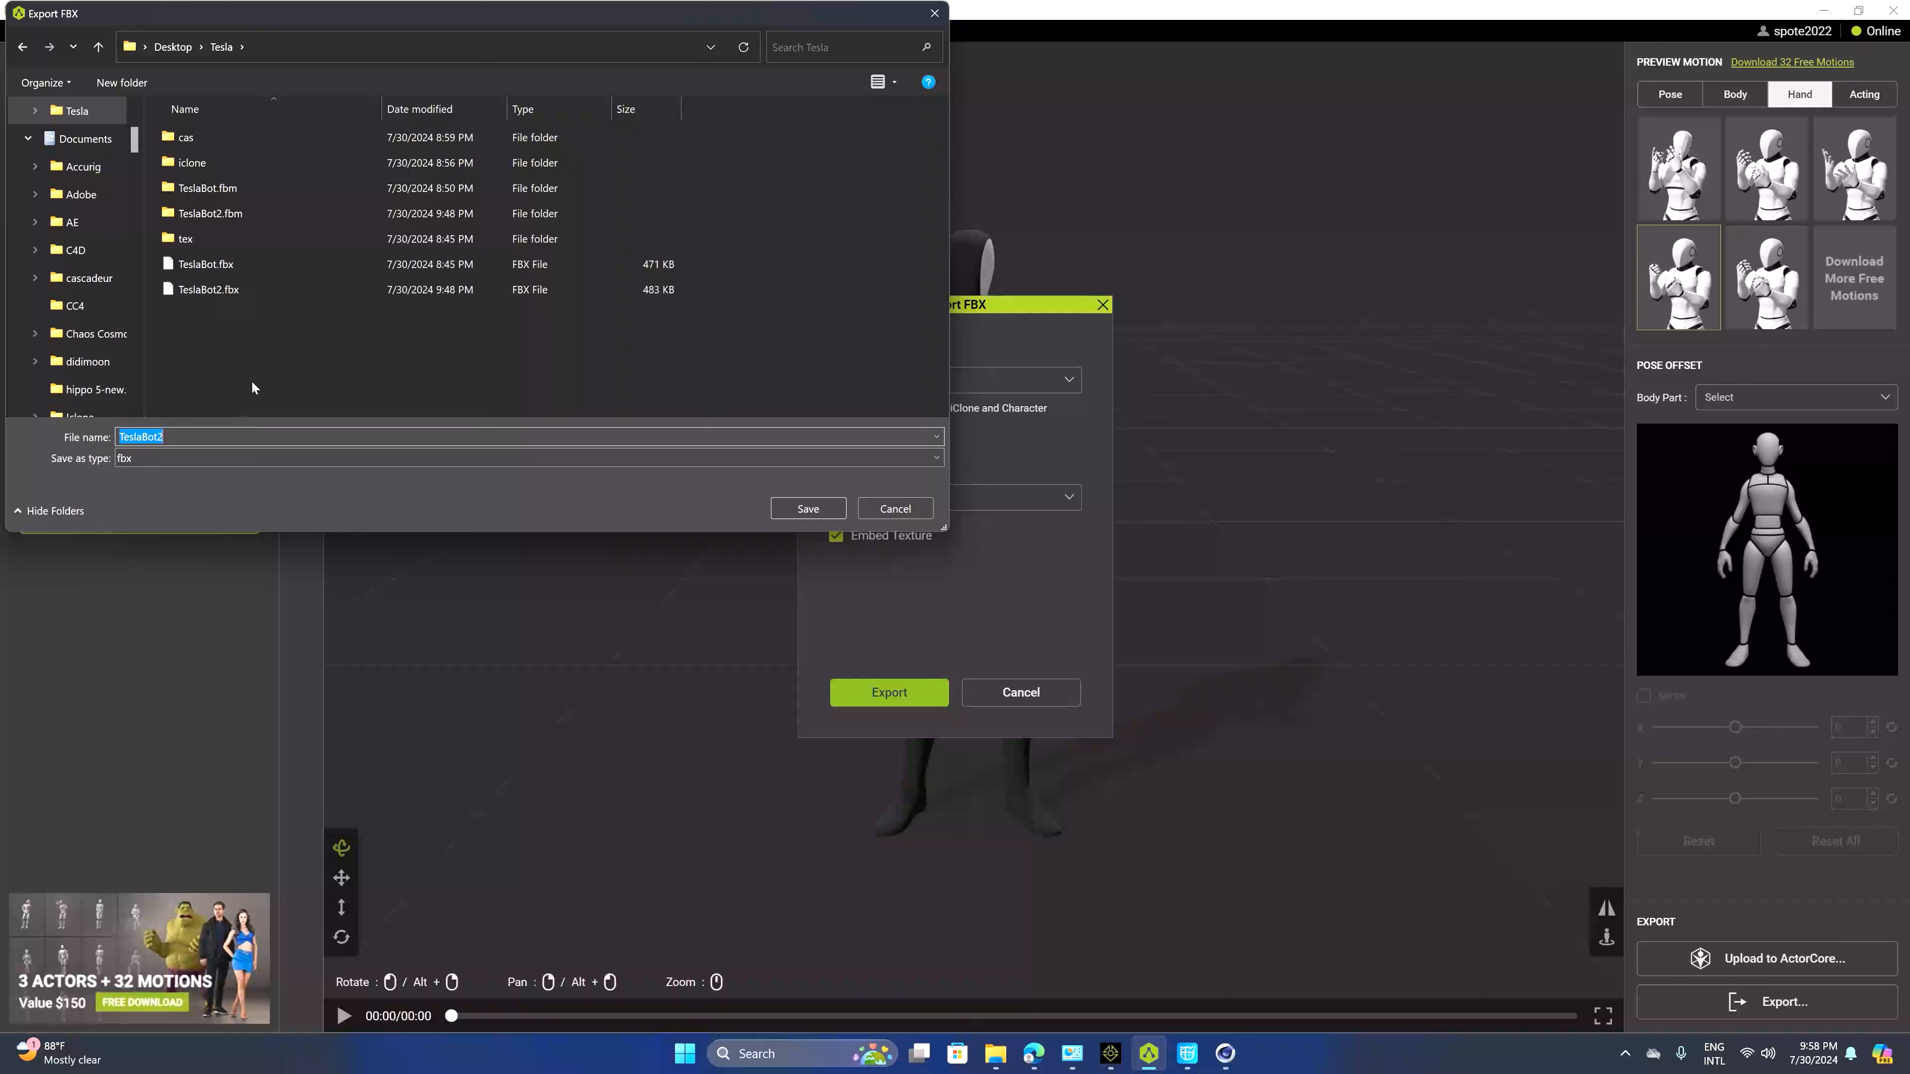
pyautogui.click(204, 265)
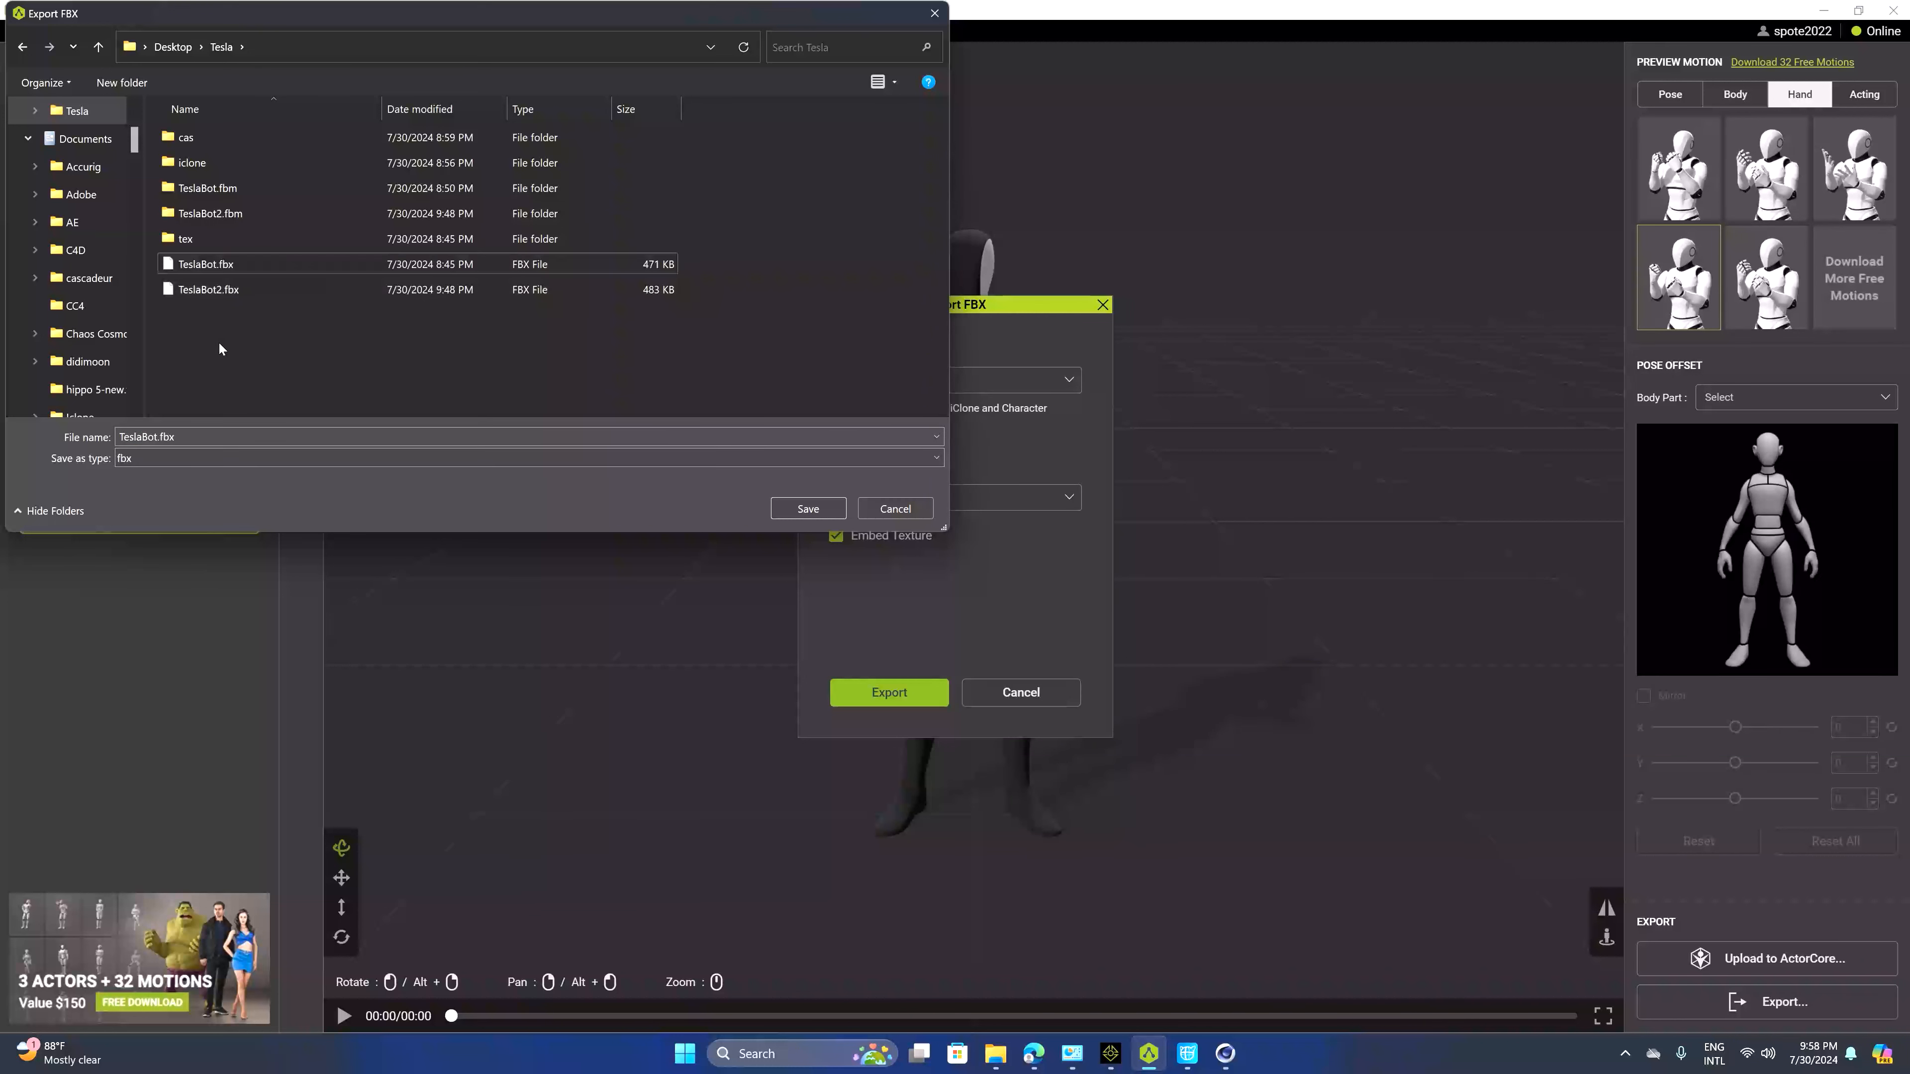
pyautogui.click(235, 436)
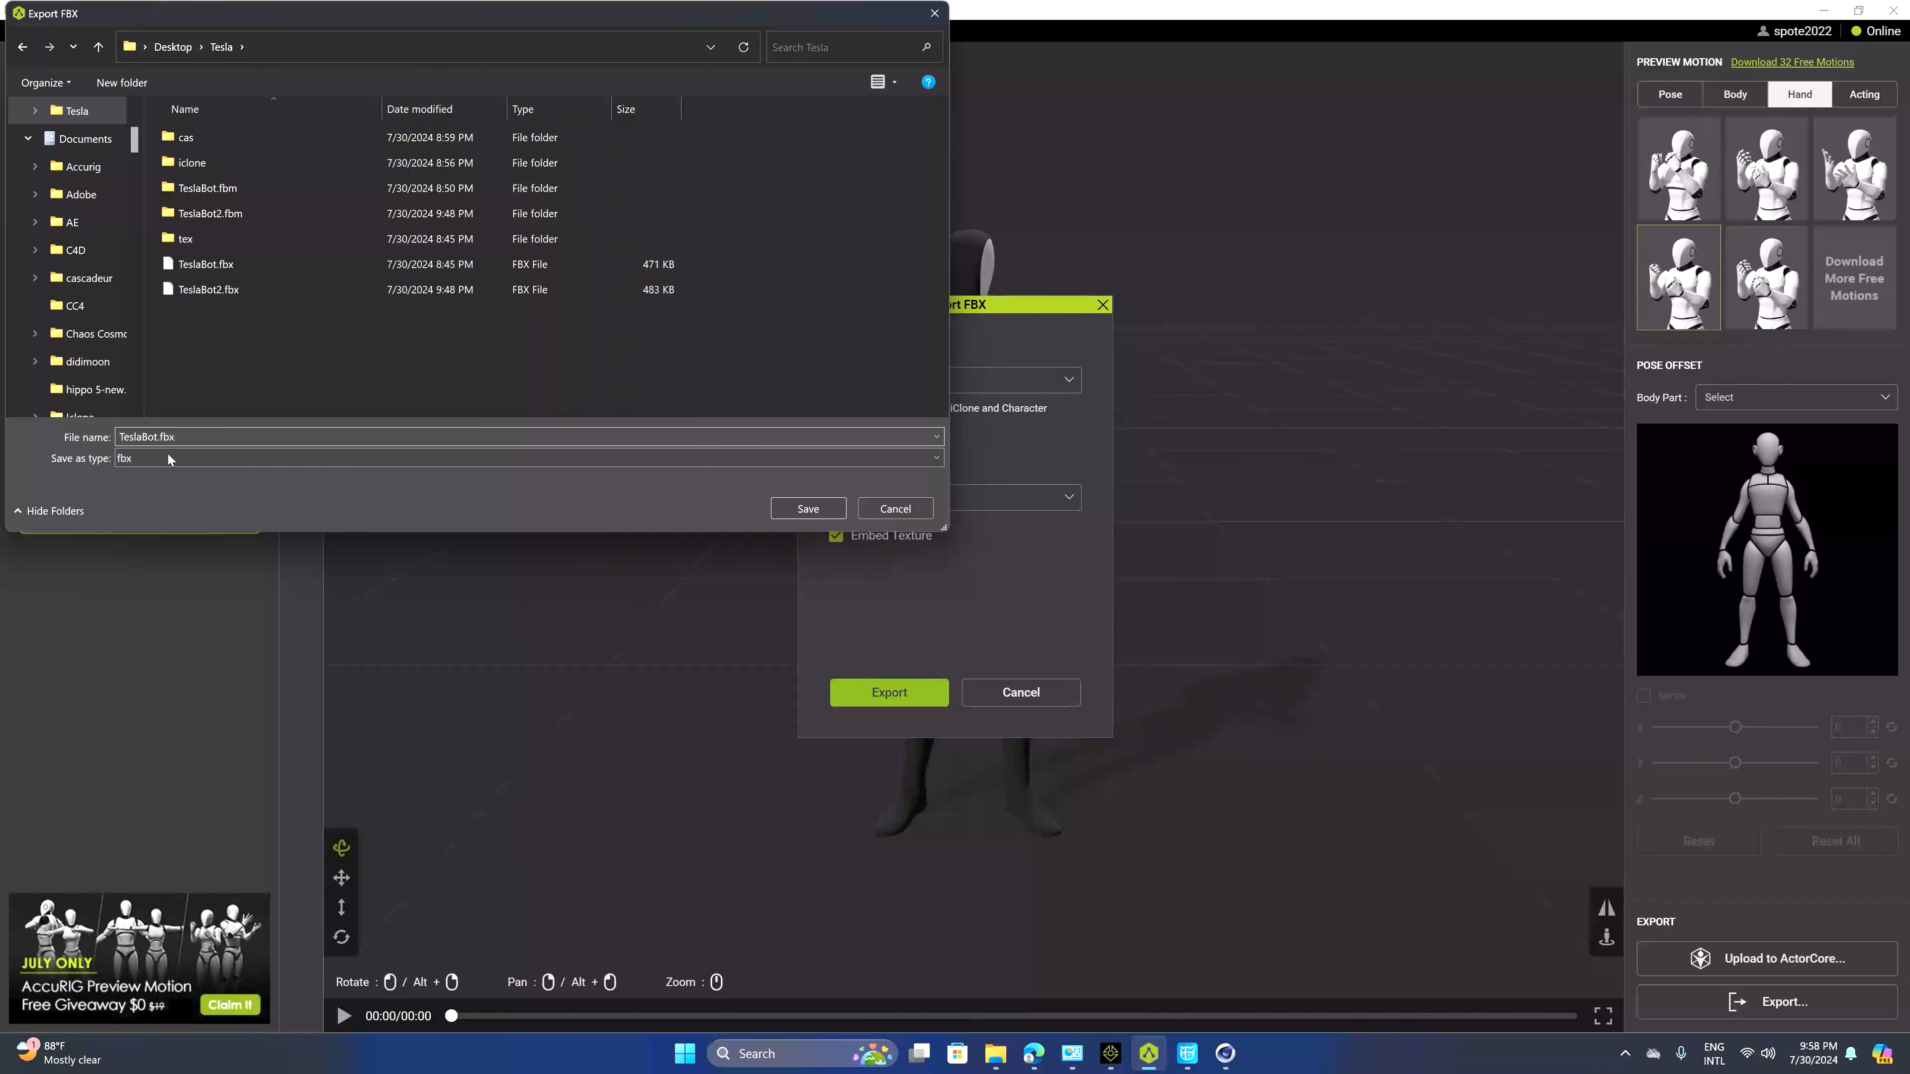
pyautogui.click(157, 436)
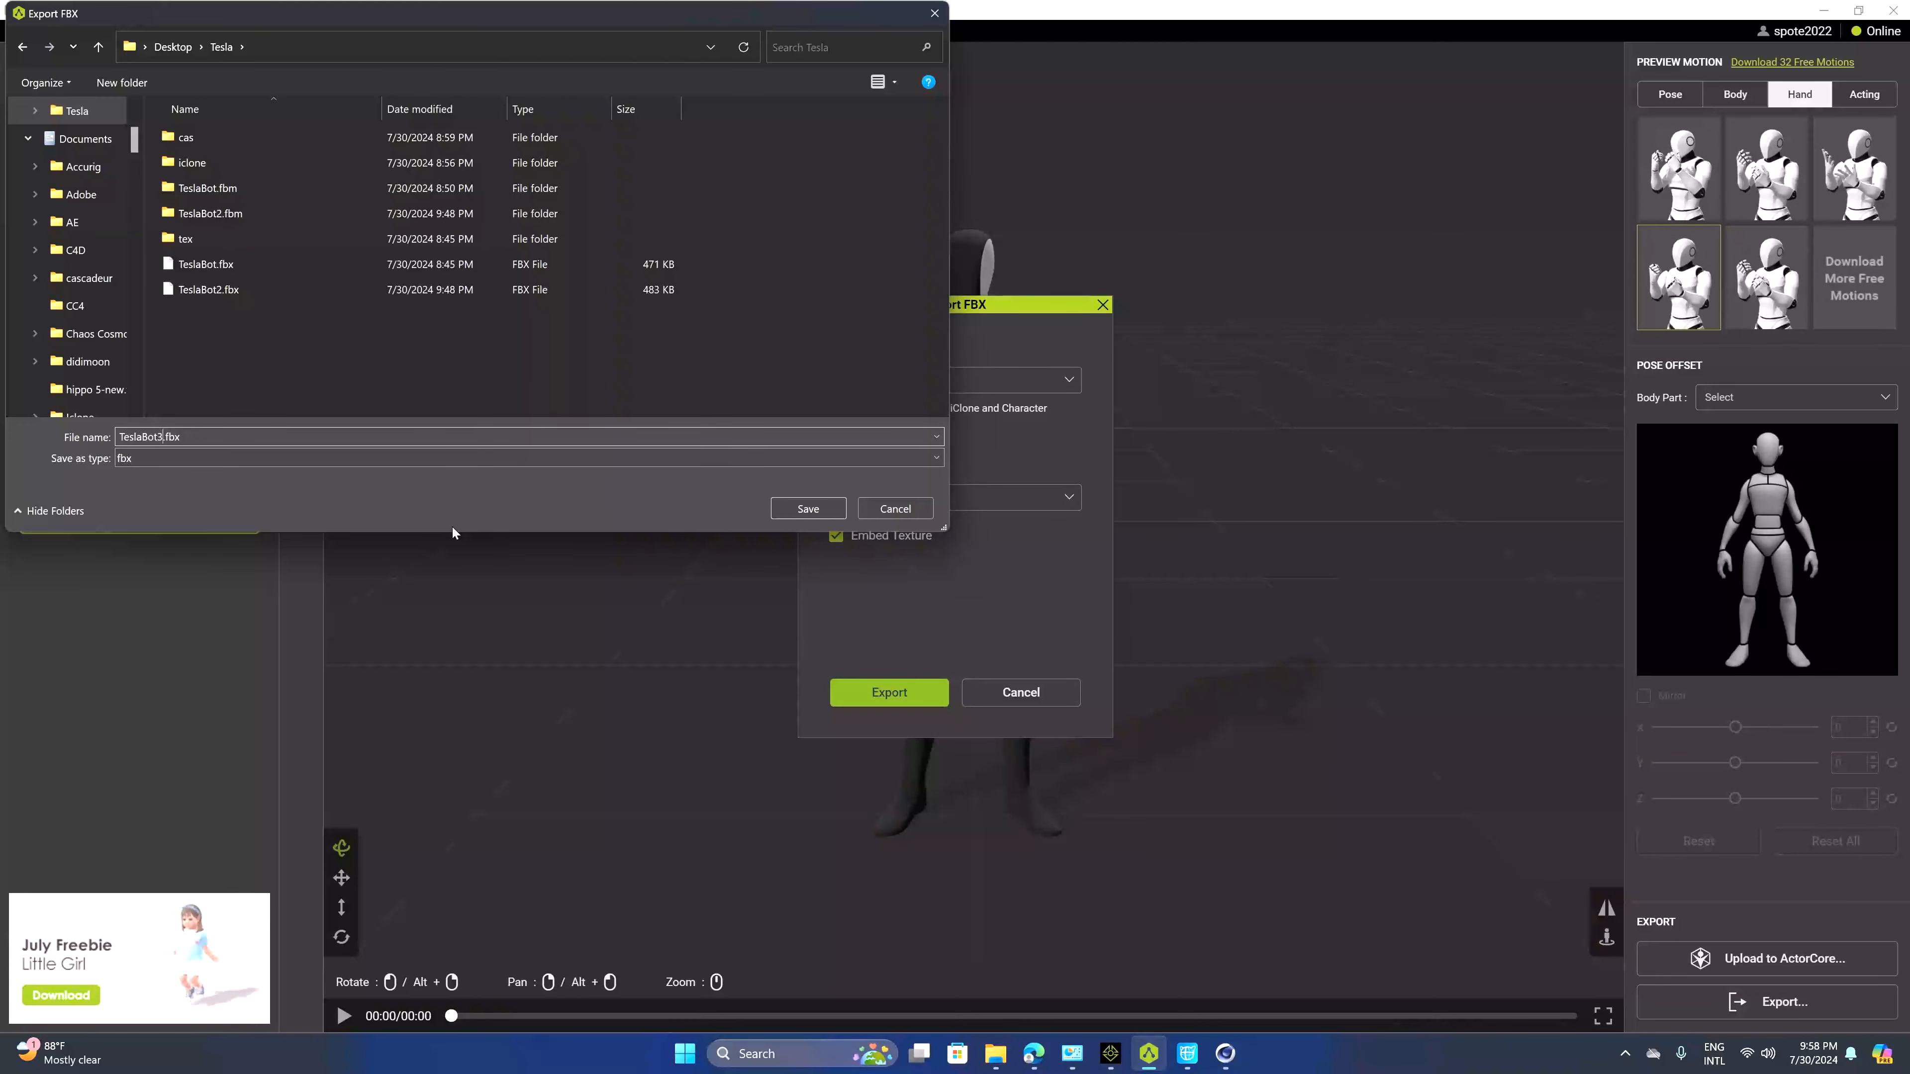
pyautogui.press('Return')
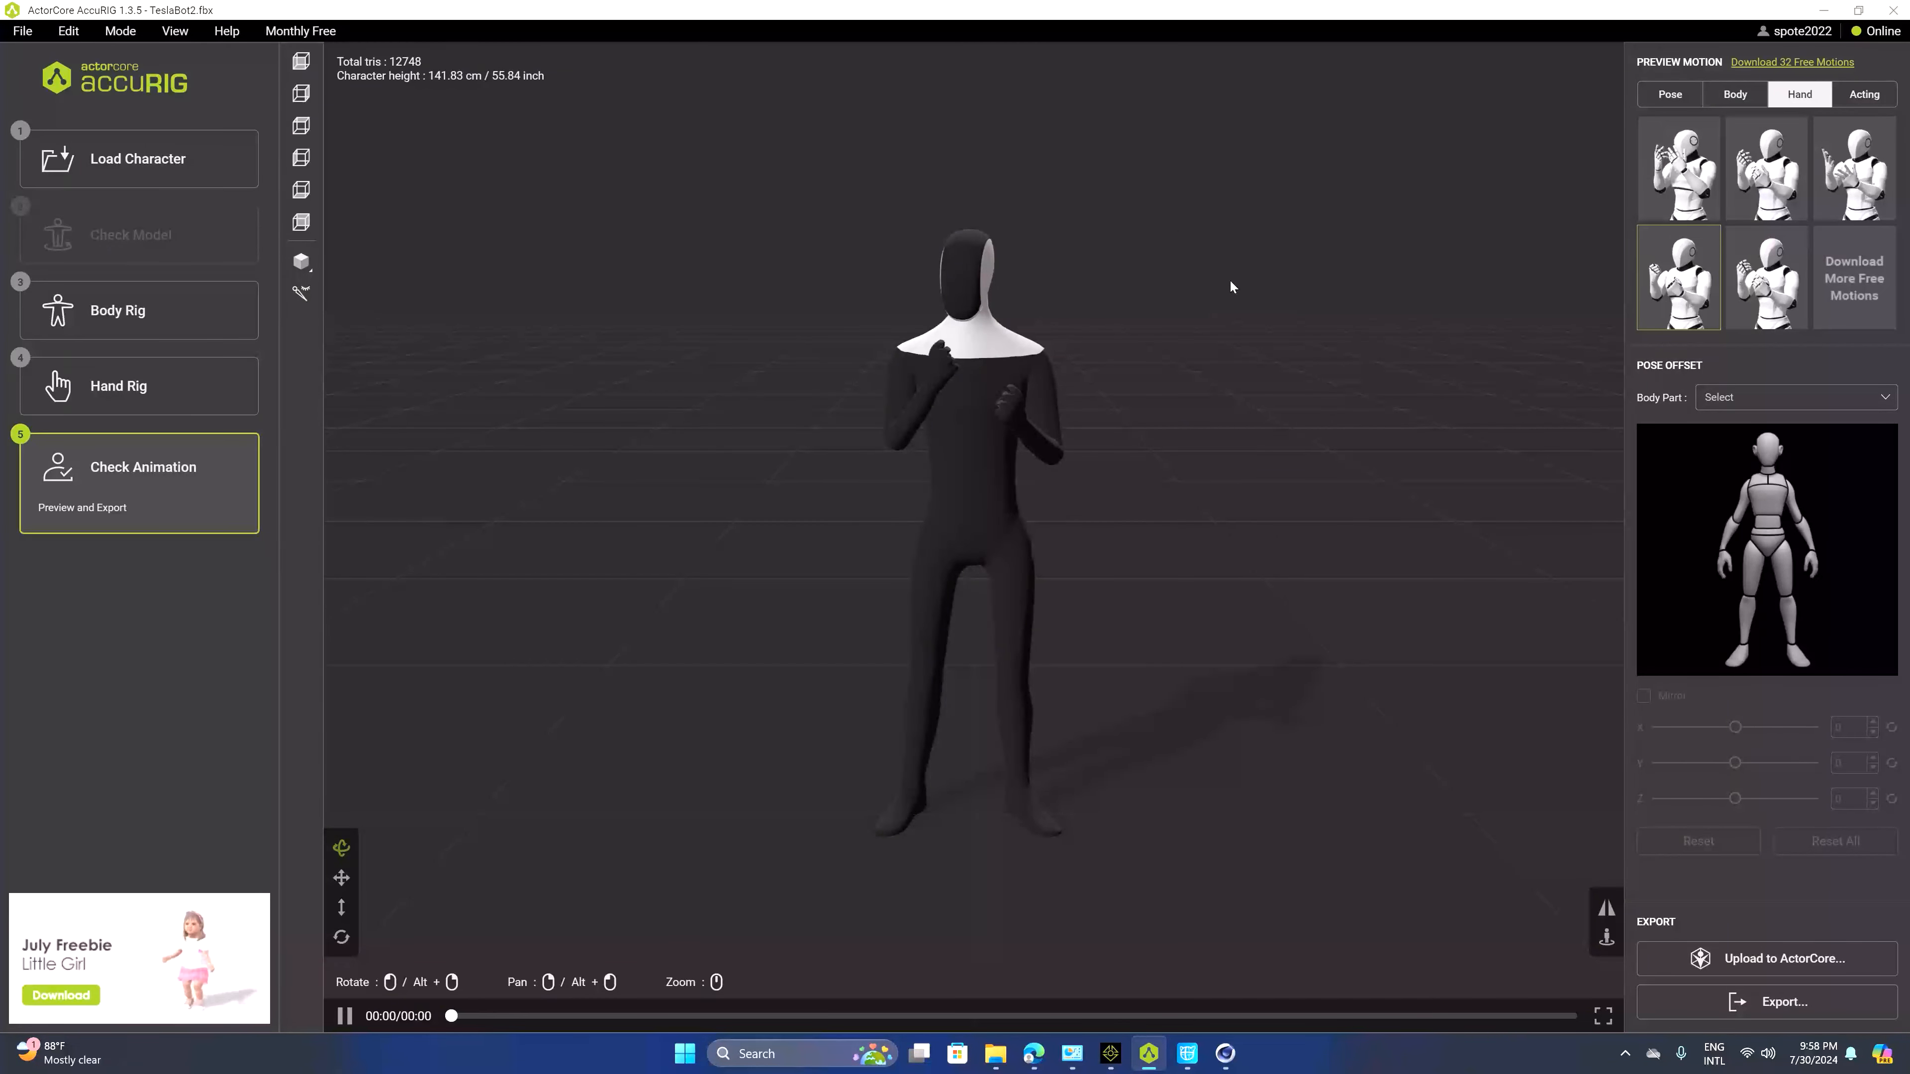